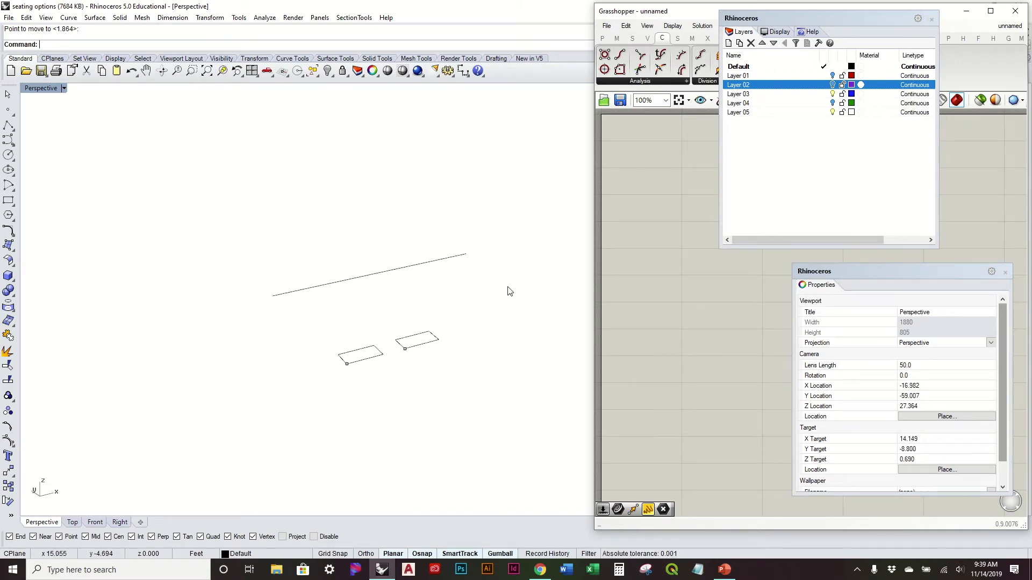
pyautogui.moveTo(426, 223); pyautogui.dragTo(360, 228, button='right')
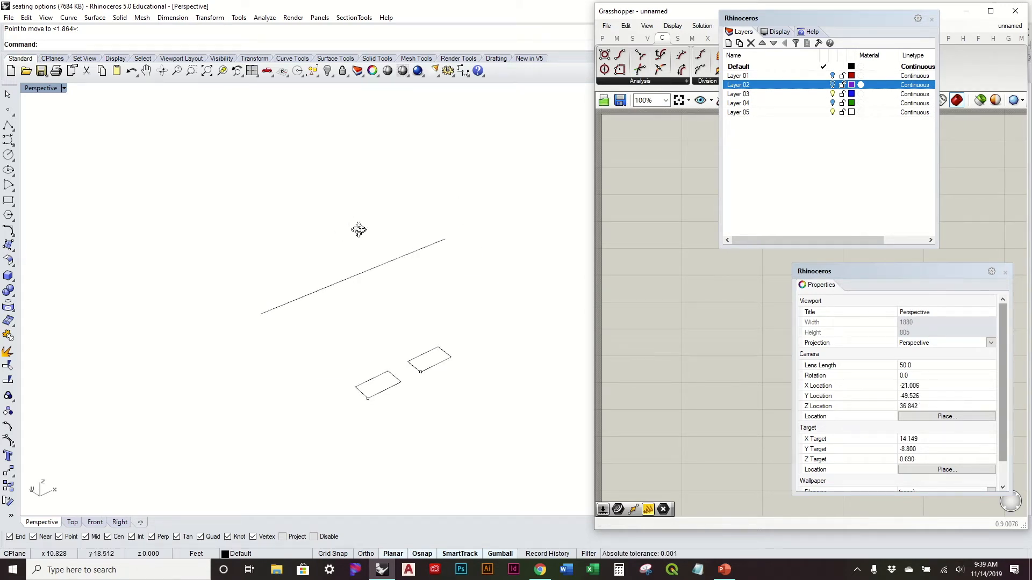
pyautogui.scroll(2, 344, 276)
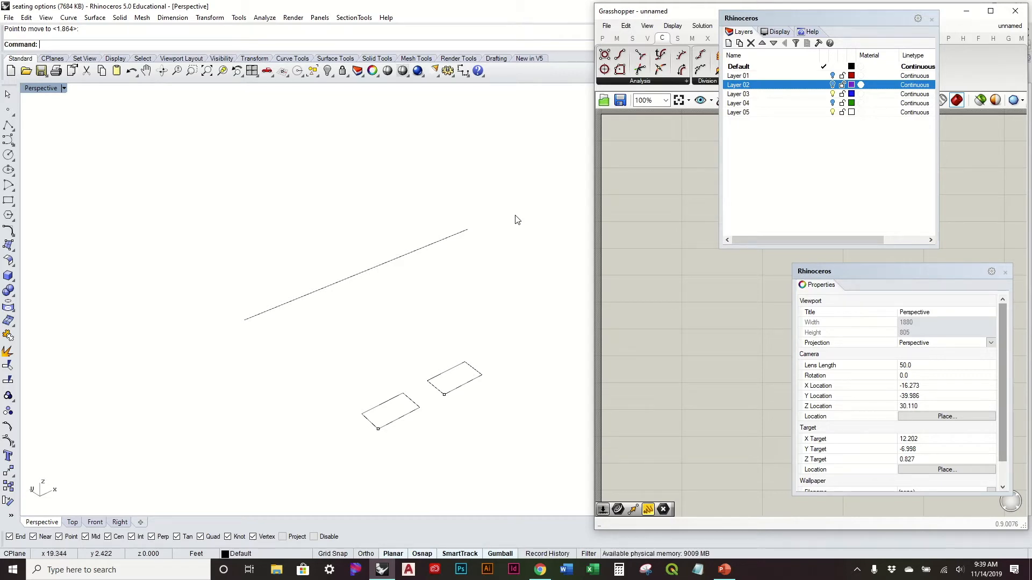
pyautogui.moveTo(330, 285)
pyautogui.mouseDown(button='right')
pyautogui.moveTo(329, 306)
pyautogui.moveTo(338, 295)
pyautogui.mouseUp(button='right')
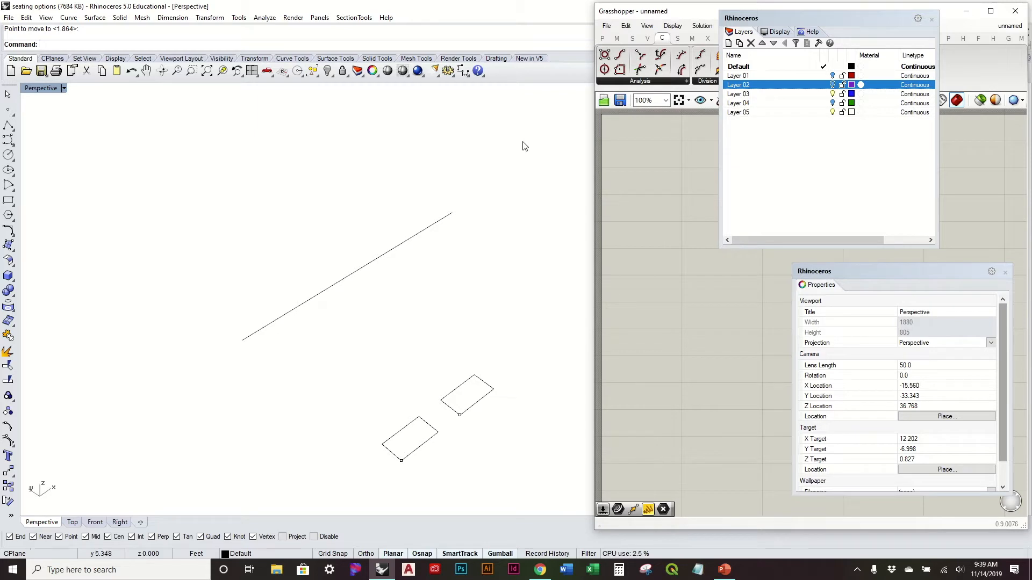
pyautogui.moveTo(475, 301)
pyautogui.mouseDown(button='right')
pyautogui.moveTo(479, 274)
pyautogui.moveTo(474, 325)
pyautogui.moveTo(474, 304)
pyautogui.mouseUp(button='right')
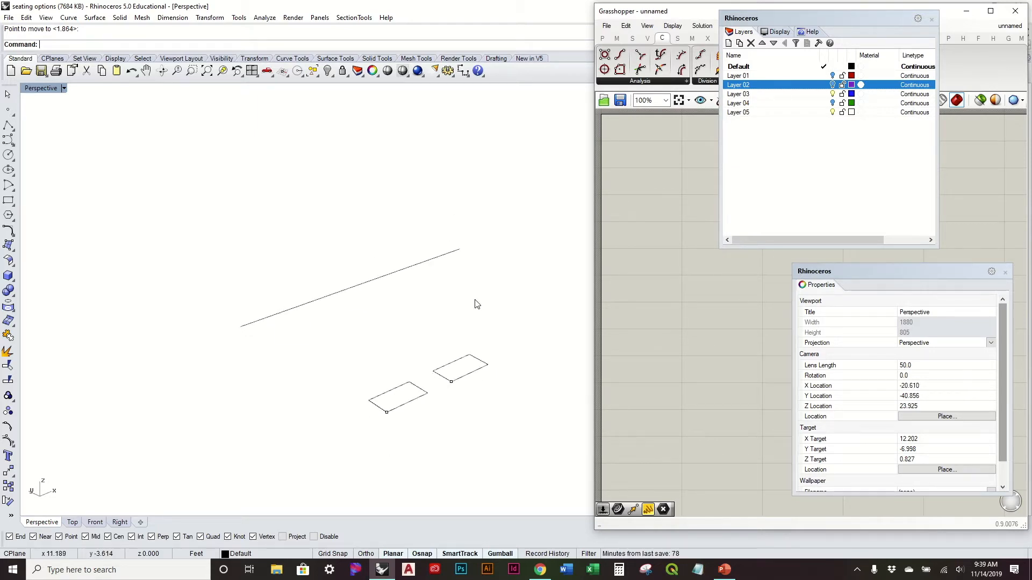
# Turn on the long line's control points and move its inner points and far end point to form an S-shaped curve
pyautogui.click(377, 277)
pyautogui.click(8, 441)
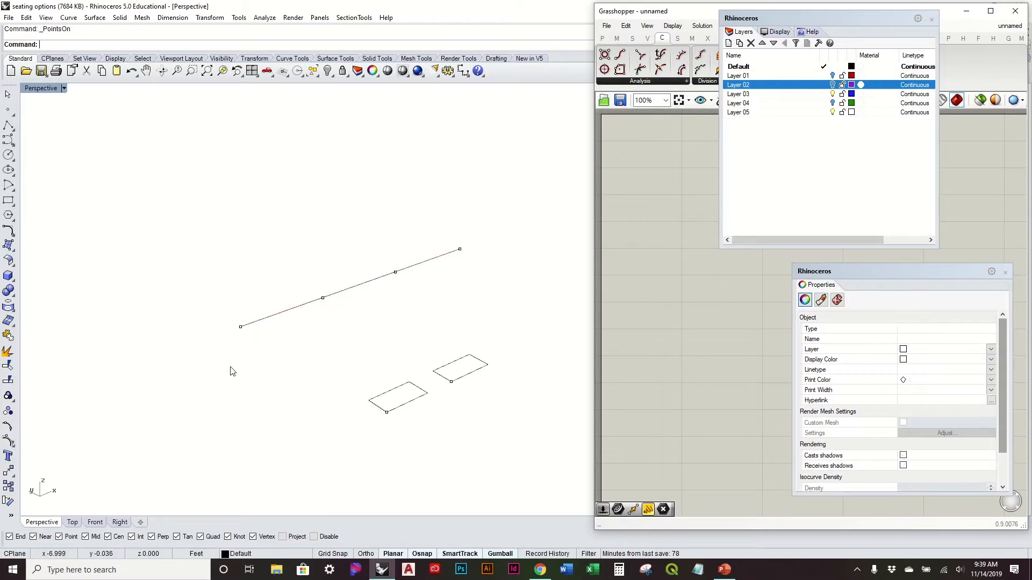
pyautogui.click(322, 298)
pyautogui.moveTo(322, 298); pyautogui.dragTo(307, 299, button='right')
pyautogui.moveTo(303, 300); pyautogui.dragTo(224, 249)
pyautogui.click(384, 259)
pyautogui.moveTo(383, 259); pyautogui.dragTo(449, 297)
pyautogui.click(444, 219)
pyautogui.moveTo(444, 224); pyautogui.dragTo(513, 155)
pyautogui.click(563, 292)
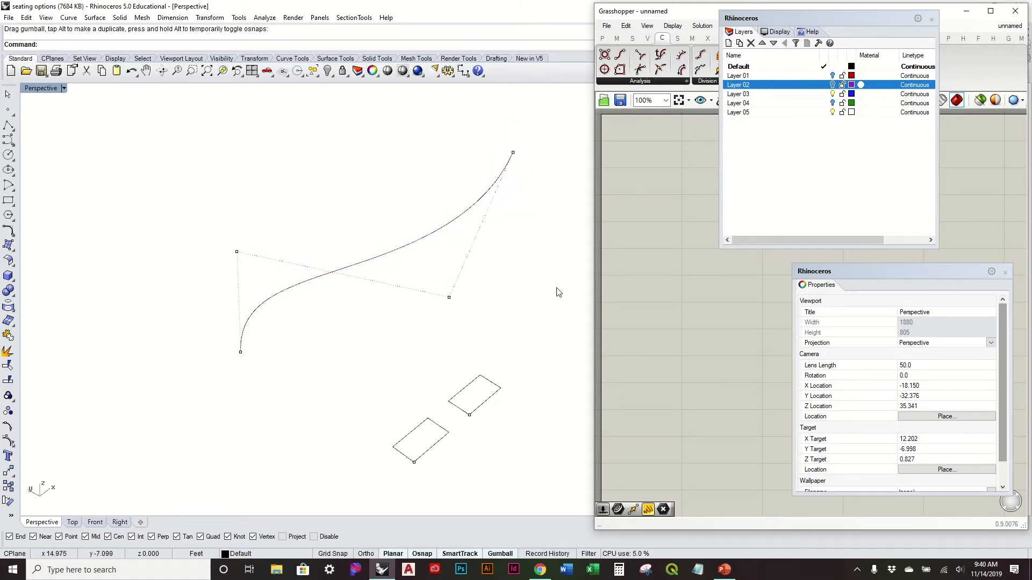
# Undo the control point moves on the long curve and hide its control points
pyautogui.hotkey('ctrl', 'z')
pyautogui.hotkey('ctrl', 'z')
pyautogui.hotkey('ctrl', 'z')
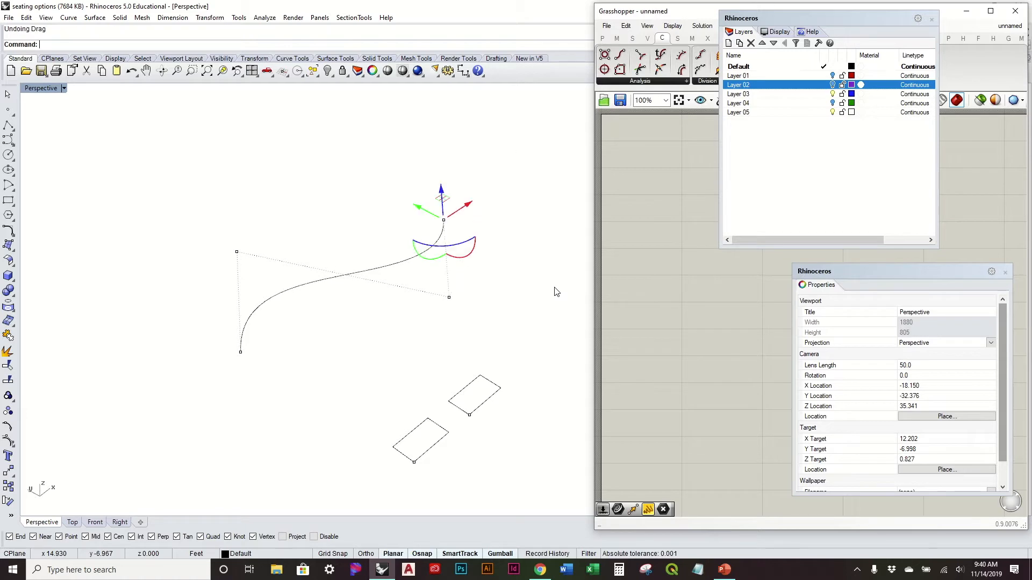
pyautogui.click(554, 292)
pyautogui.moveTo(486, 357); pyautogui.dragTo(350, 302, button='right')
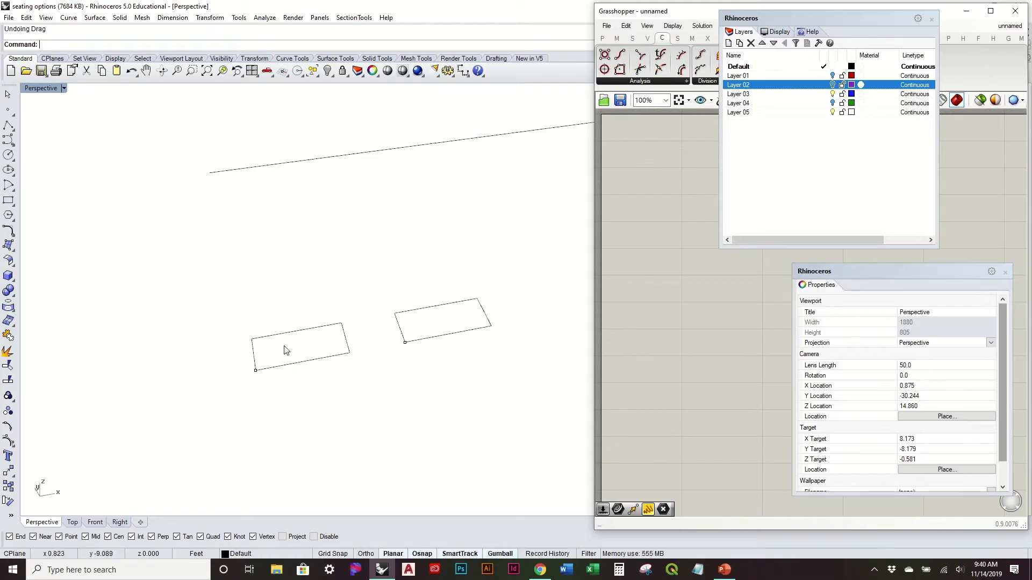
pyautogui.moveTo(213, 273); pyautogui.dragTo(382, 219, button='right')
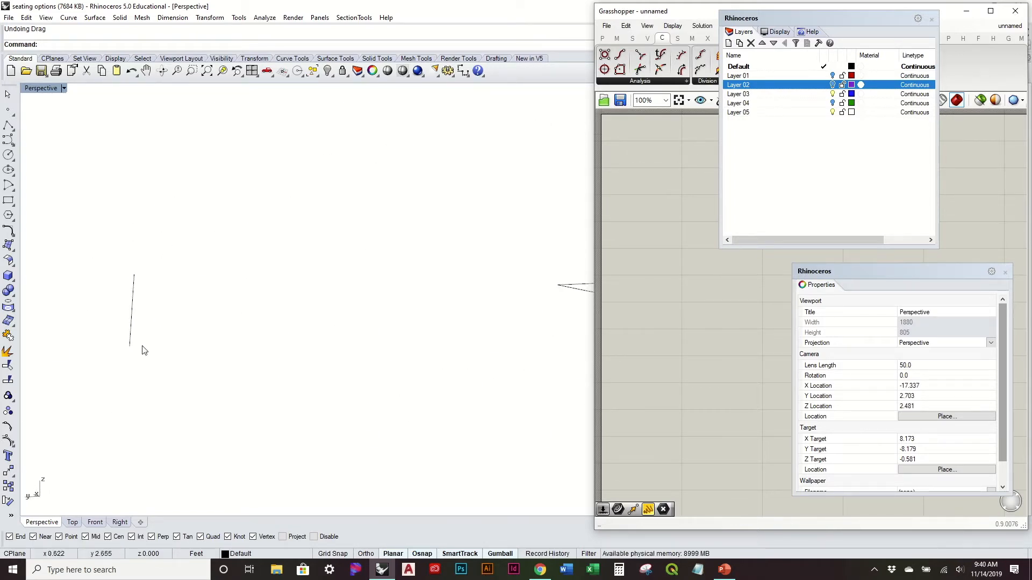
pyautogui.moveTo(211, 310); pyautogui.dragTo(143, 327, button='right')
pyautogui.moveTo(392, 260); pyautogui.dragTo(156, 293, button='right')
pyautogui.moveTo(322, 244); pyautogui.dragTo(334, 309, button='right')
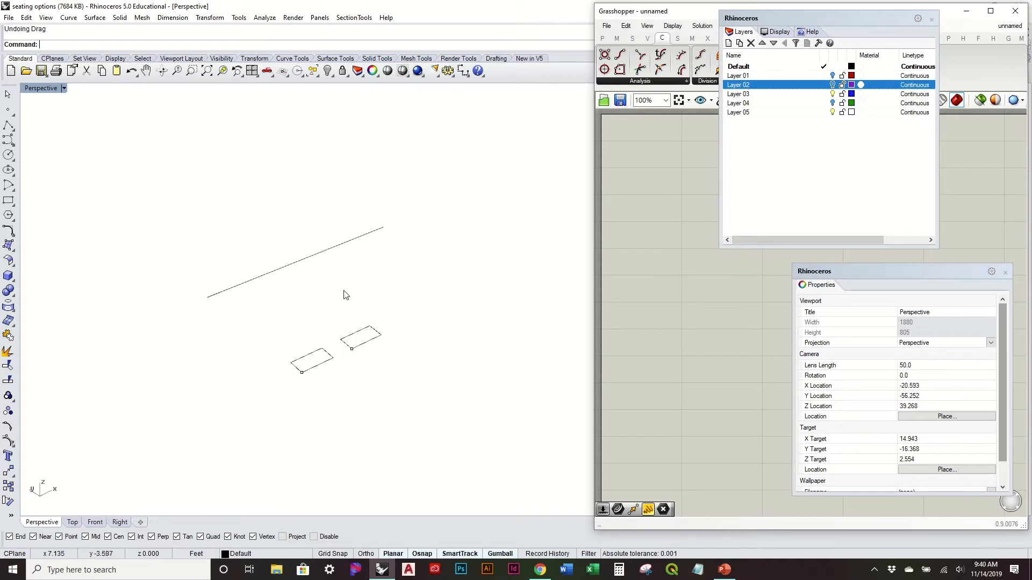
# Add a Curve parameter to the Grasshopper canvas and assign the long line from Rhino to it with Set one Curve
pyautogui.click(632, 231)
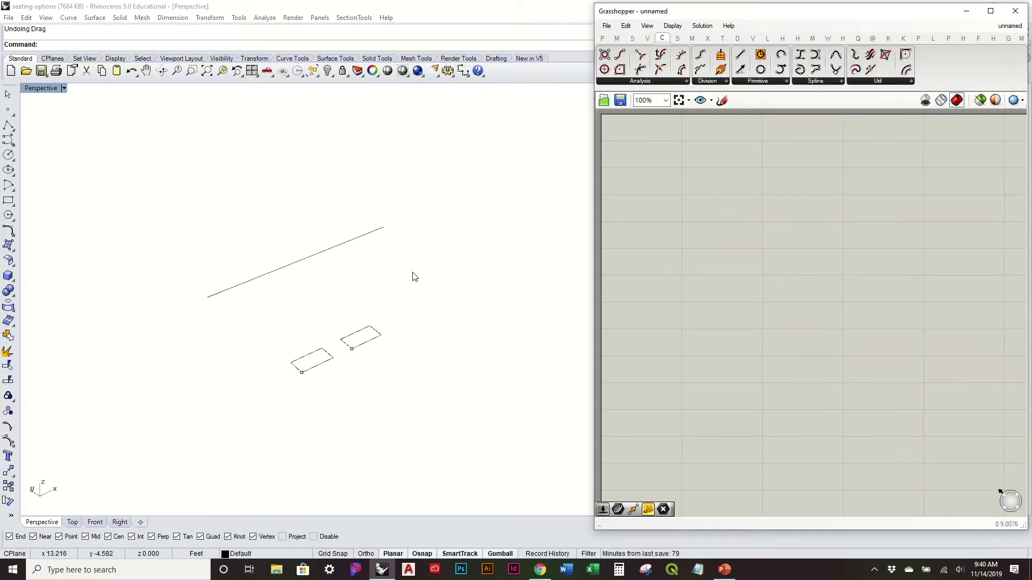
pyautogui.click(349, 241)
pyautogui.click(602, 38)
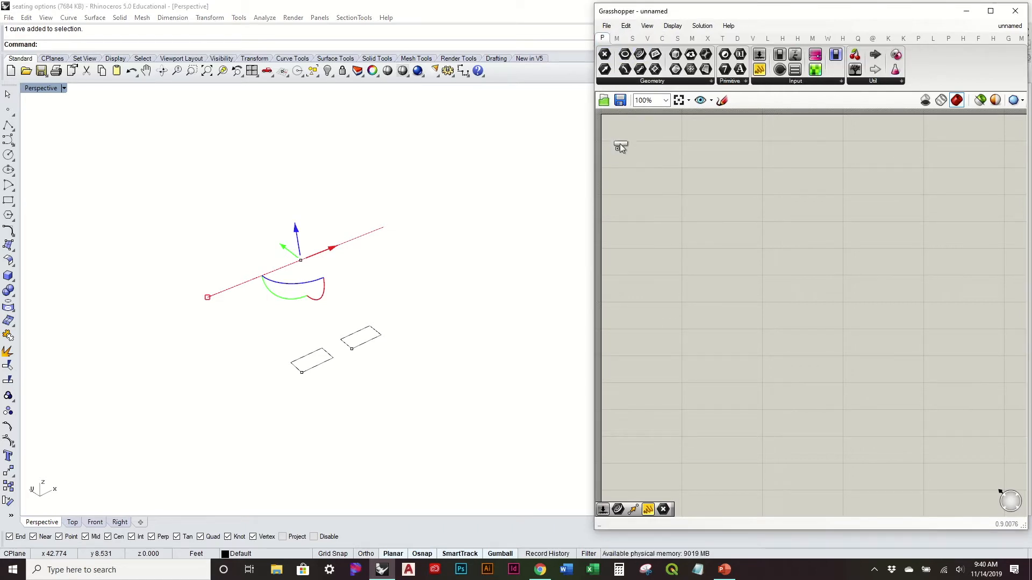
pyautogui.moveTo(621, 145); pyautogui.dragTo(623, 139)
pyautogui.rightClick(623, 139)
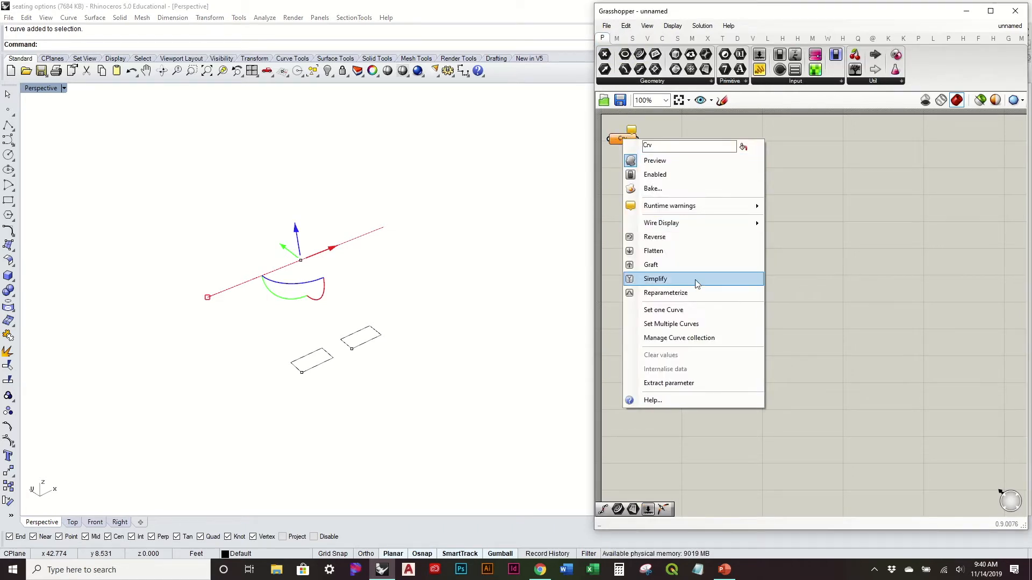
pyautogui.click(691, 312)
pyautogui.moveTo(647, 144); pyautogui.dragTo(651, 146)
pyautogui.click(467, 231)
# Add an End Points component beside the Crv parameter and connect the curve to its C input
pyautogui.moveTo(365, 262); pyautogui.dragTo(430, 196, button='right')
pyautogui.scroll(2, 570, 142)
pyautogui.moveTo(669, 155); pyautogui.dragTo(678, 226, button='right')
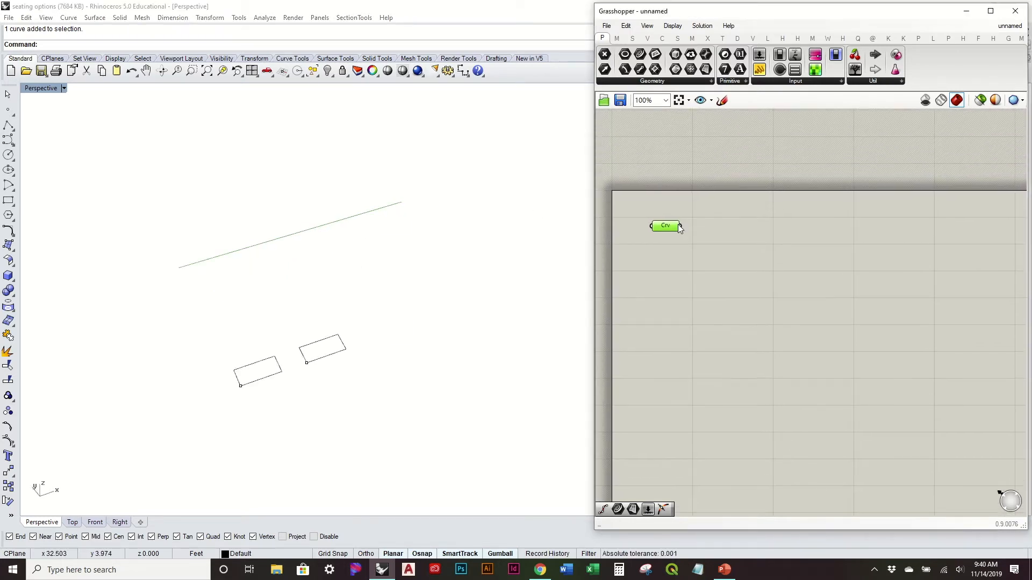
pyautogui.moveTo(189, 276); pyautogui.dragTo(194, 256, button='right')
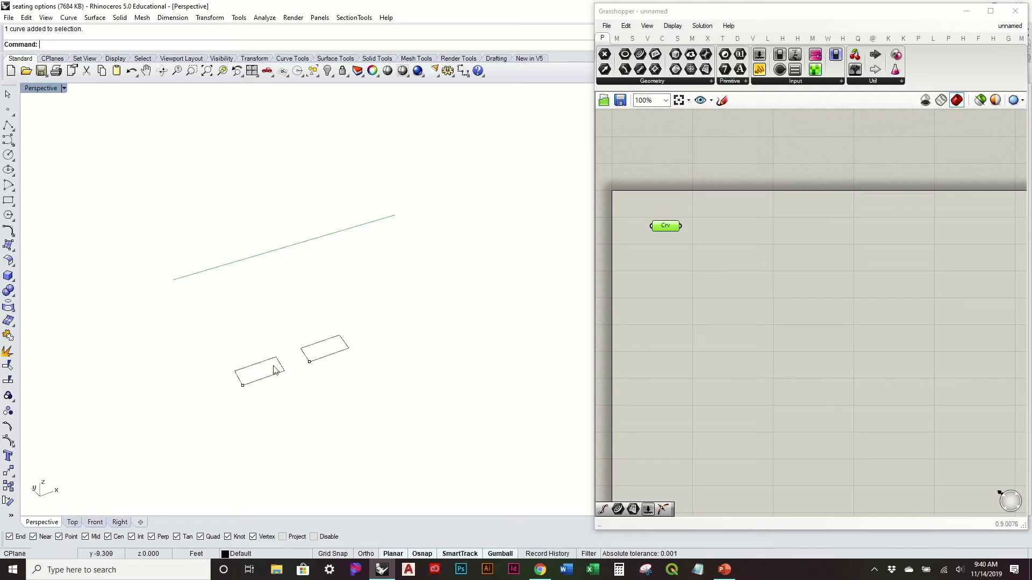
pyautogui.click(662, 39)
pyautogui.moveTo(620, 54); pyautogui.dragTo(722, 226)
pyautogui.moveTo(724, 242); pyautogui.dragTo(746, 242, button='right')
pyautogui.scroll(1, 771, 253)
pyautogui.click(787, 259)
pyautogui.moveTo(805, 260); pyautogui.dragTo(666, 194)
pyautogui.moveTo(787, 225); pyautogui.dragTo(770, 281)
pyautogui.click(832, 247)
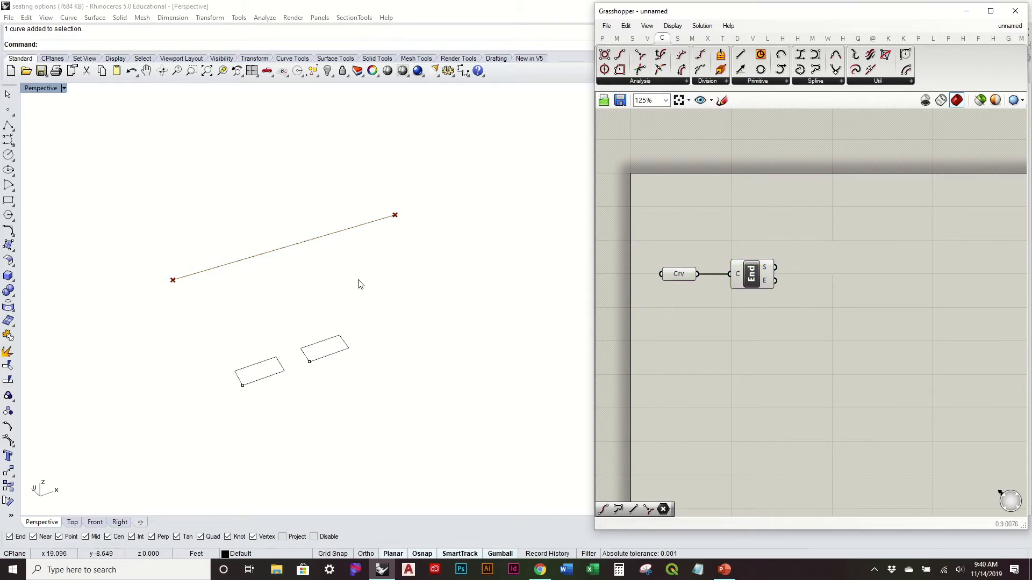
pyautogui.scroll(3, 247, 337)
pyautogui.moveTo(257, 326); pyautogui.dragTo(207, 403, button='right')
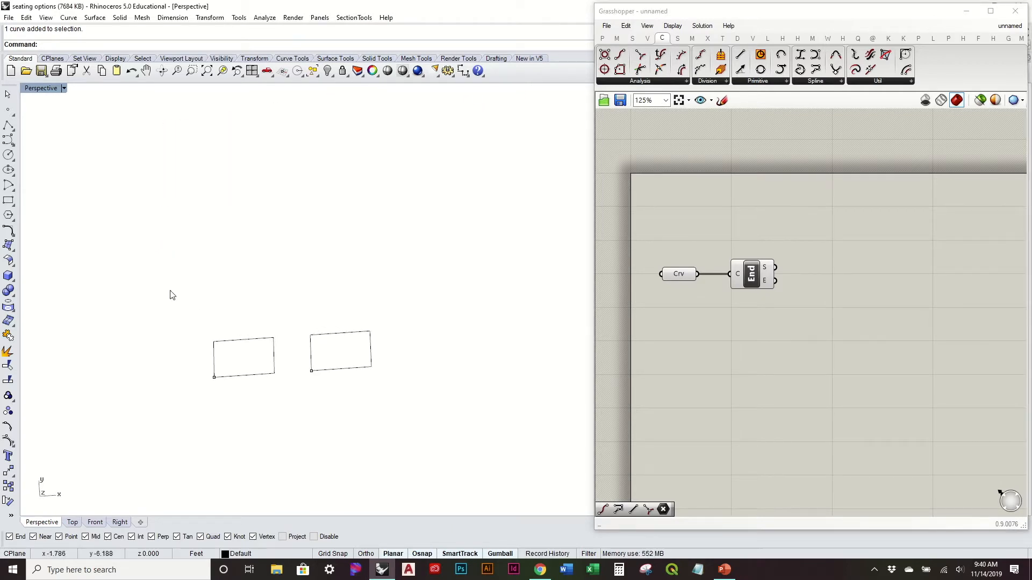
pyautogui.moveTo(37, 486); pyautogui.dragTo(343, 157, button='right')
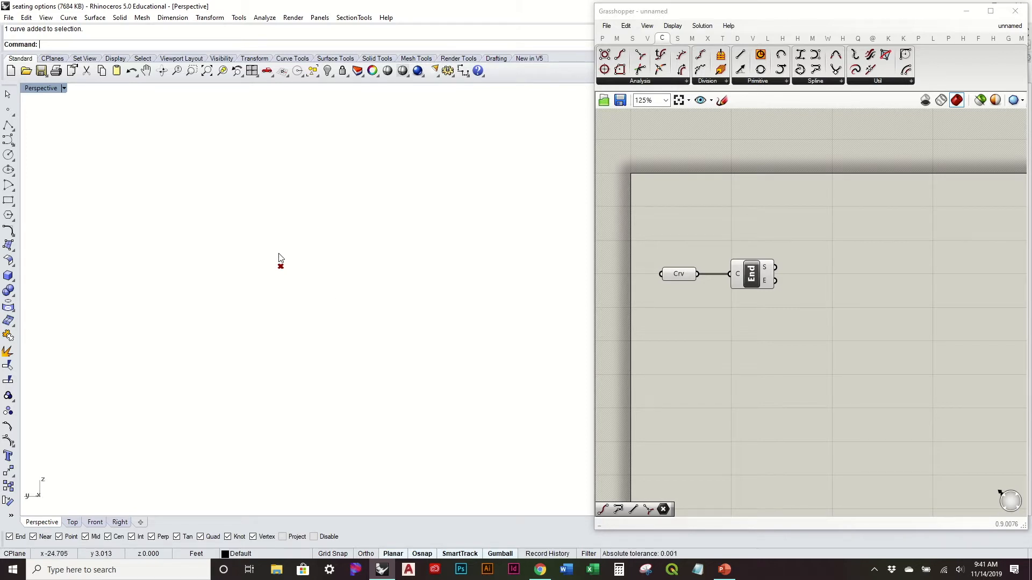
pyautogui.moveTo(262, 246); pyautogui.dragTo(301, 279, button='right')
pyautogui.click(791, 265)
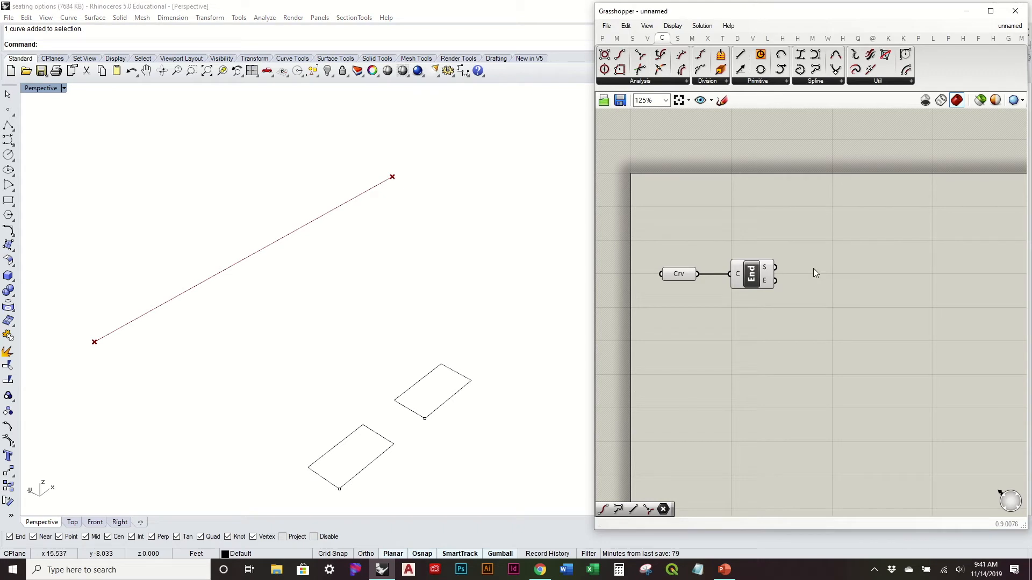
pyautogui.moveTo(526, 250); pyautogui.dragTo(517, 224, button='right')
# Add a Curve Closest Point component, feeding the S output of End into P and the Crv parameter into C
pyautogui.moveTo(762, 283); pyautogui.dragTo(749, 284)
pyautogui.click(763, 228)
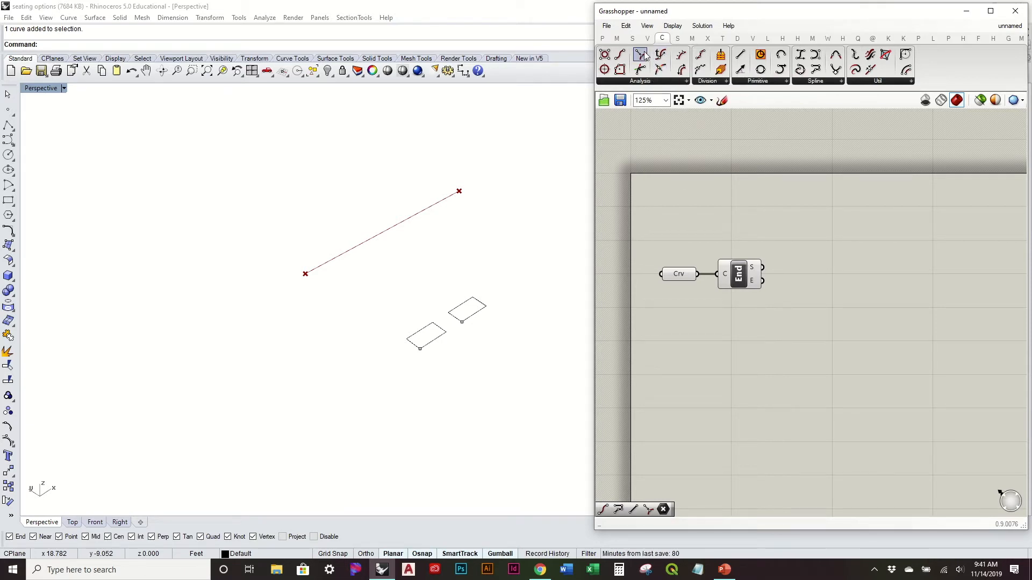
pyautogui.moveTo(645, 56); pyautogui.dragTo(853, 247)
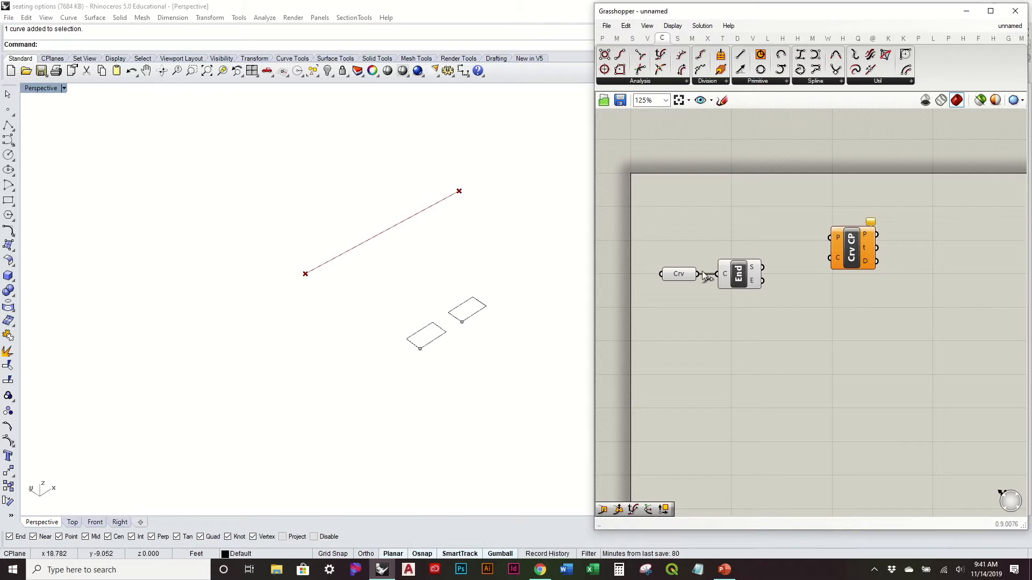
pyautogui.moveTo(762, 267); pyautogui.dragTo(851, 219)
pyautogui.click(302, 263)
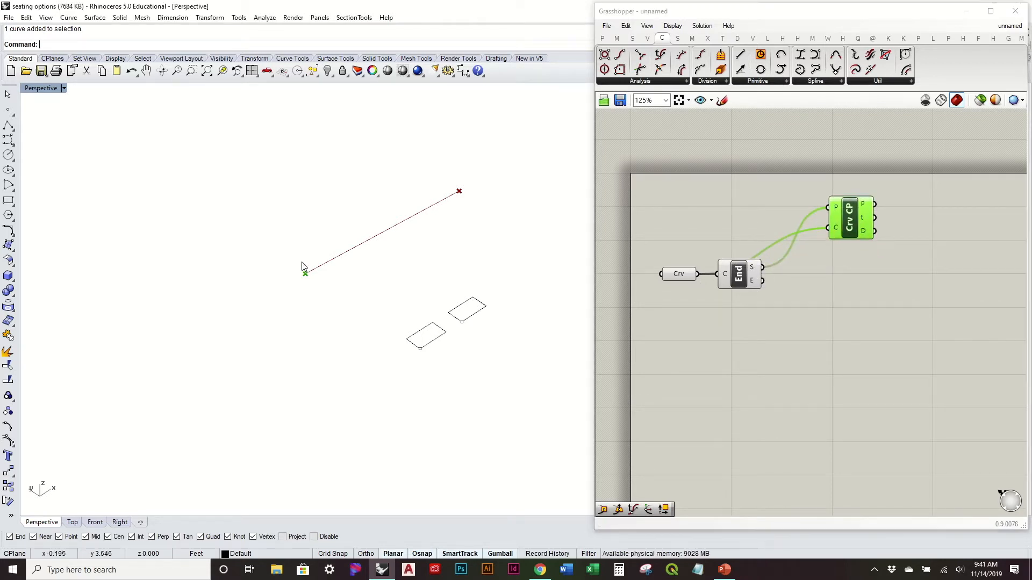
pyautogui.click(834, 302)
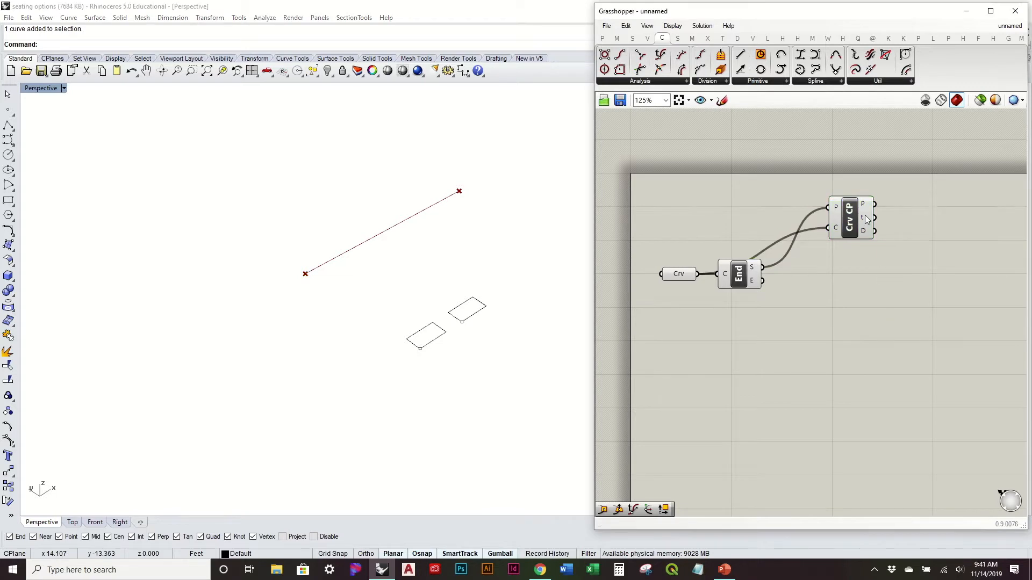
# Add a Perp Frame component, connecting the Crv parameter to C and the t output of Curve Closest Point to t
pyautogui.click(657, 81)
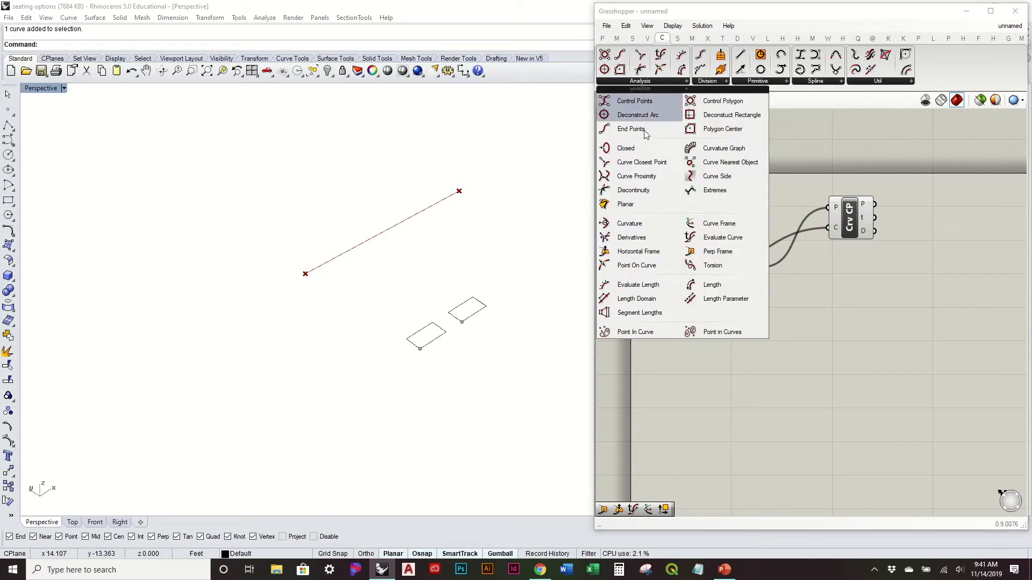
pyautogui.click(717, 251)
pyautogui.click(938, 250)
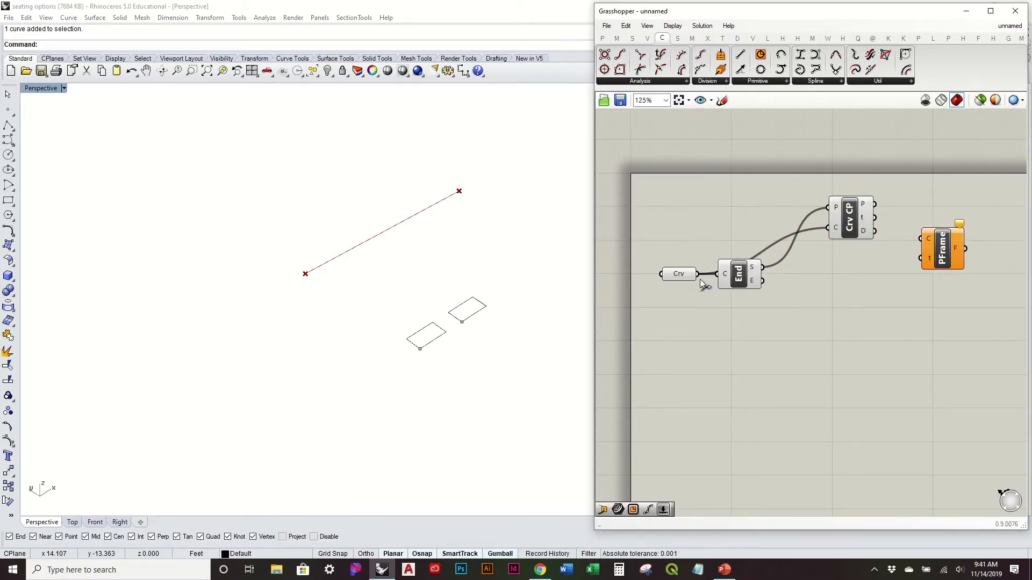
pyautogui.moveTo(762, 267); pyautogui.dragTo(920, 258)
pyautogui.moveTo(850, 216); pyautogui.dragTo(853, 249)
# Turn on the line's control points and move the inner point nearest the frame to test how the perpendicular frame orients itself
pyautogui.moveTo(279, 302); pyautogui.dragTo(370, 233, button='right')
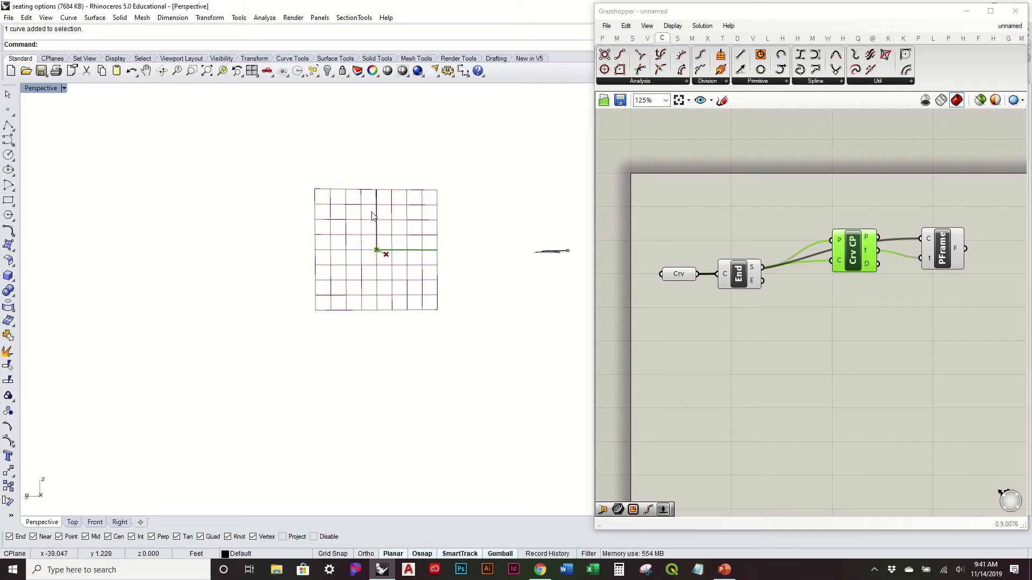
pyautogui.moveTo(459, 240)
pyautogui.mouseDown(button='right')
pyautogui.moveTo(425, 264)
pyautogui.moveTo(399, 232)
pyautogui.mouseUp(button='right')
pyautogui.scroll(7, 295, 251)
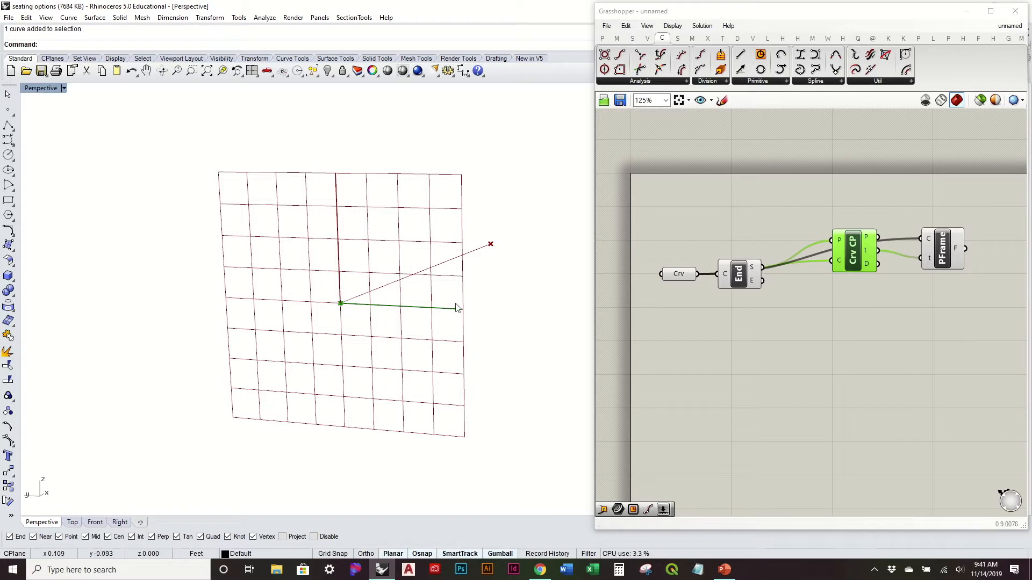
pyautogui.moveTo(466, 298); pyautogui.dragTo(440, 311, button='right')
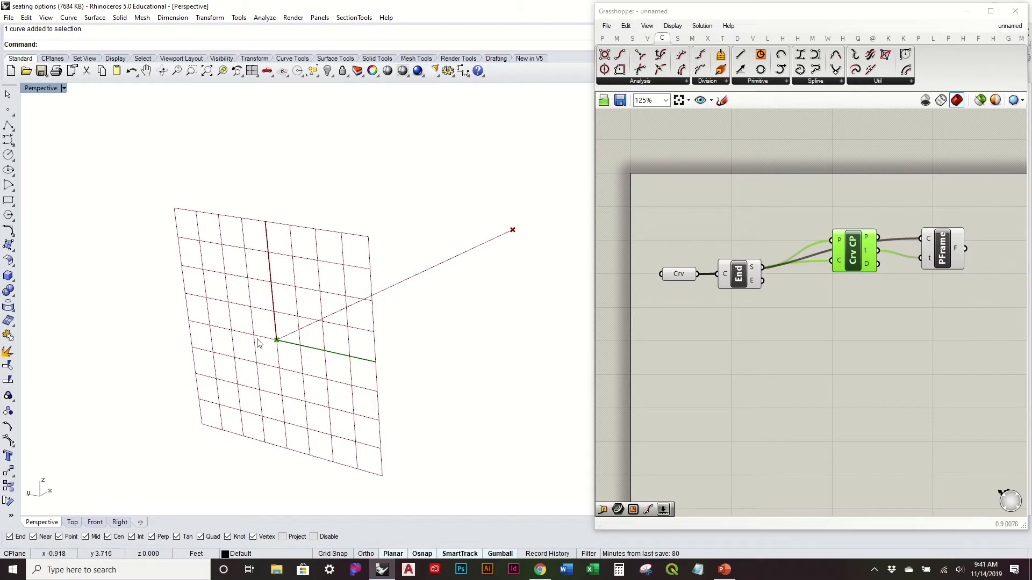
pyautogui.moveTo(434, 342); pyautogui.dragTo(355, 254, button='right')
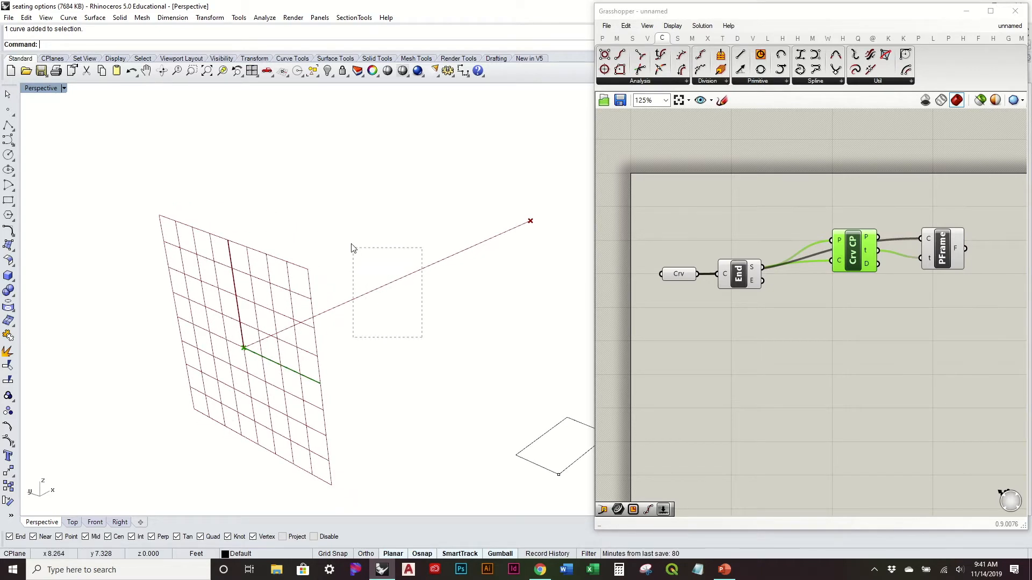
pyautogui.click(8, 442)
pyautogui.moveTo(316, 235); pyautogui.dragTo(420, 312)
pyautogui.moveTo(356, 300); pyautogui.dragTo(265, 245)
pyautogui.moveTo(262, 245); pyautogui.dragTo(239, 310, button='right')
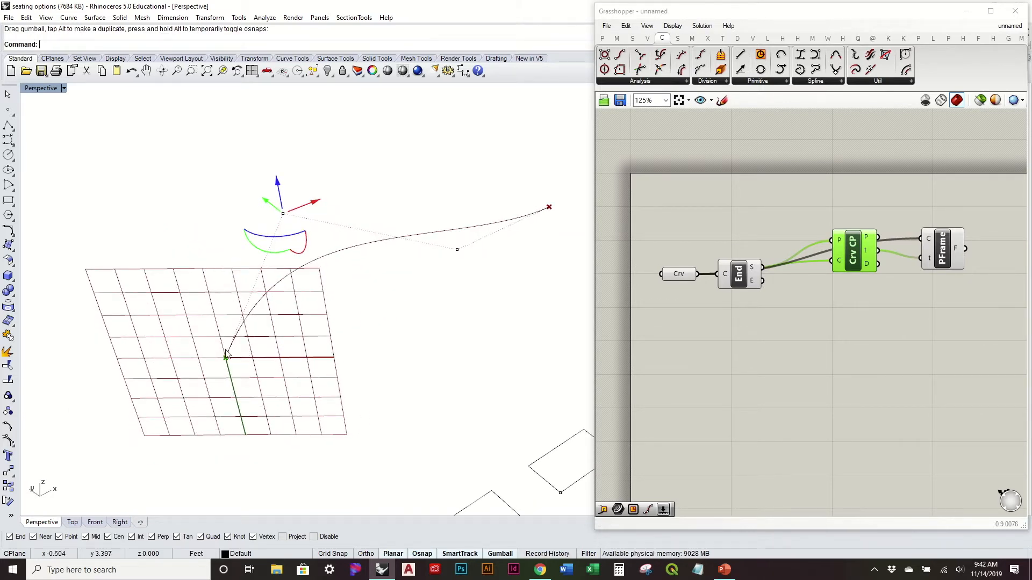
pyautogui.moveTo(284, 214); pyautogui.dragTo(450, 374)
pyautogui.moveTo(326, 389); pyautogui.dragTo(244, 291, button='right')
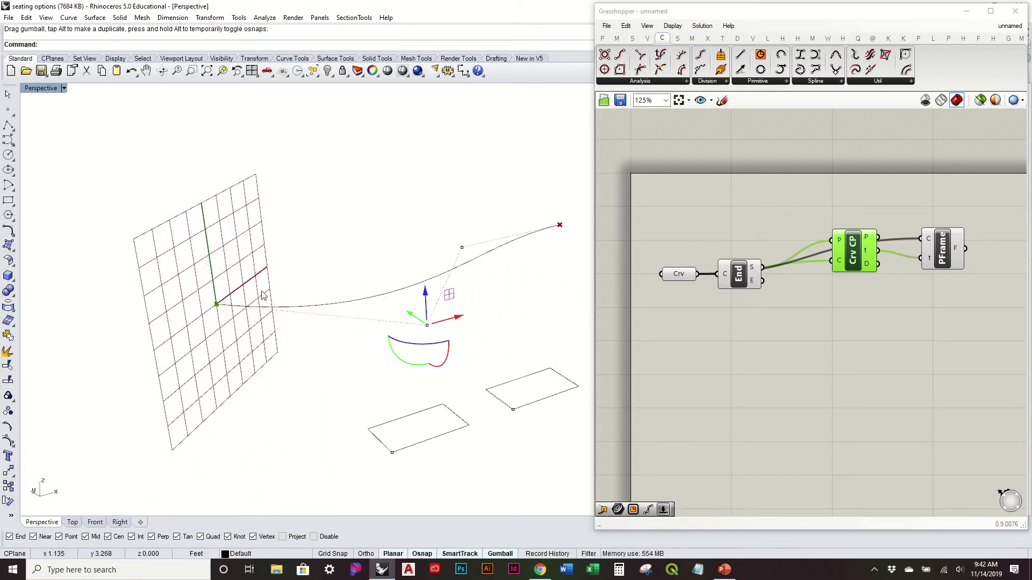
pyautogui.moveTo(501, 310); pyautogui.dragTo(269, 412, button='right')
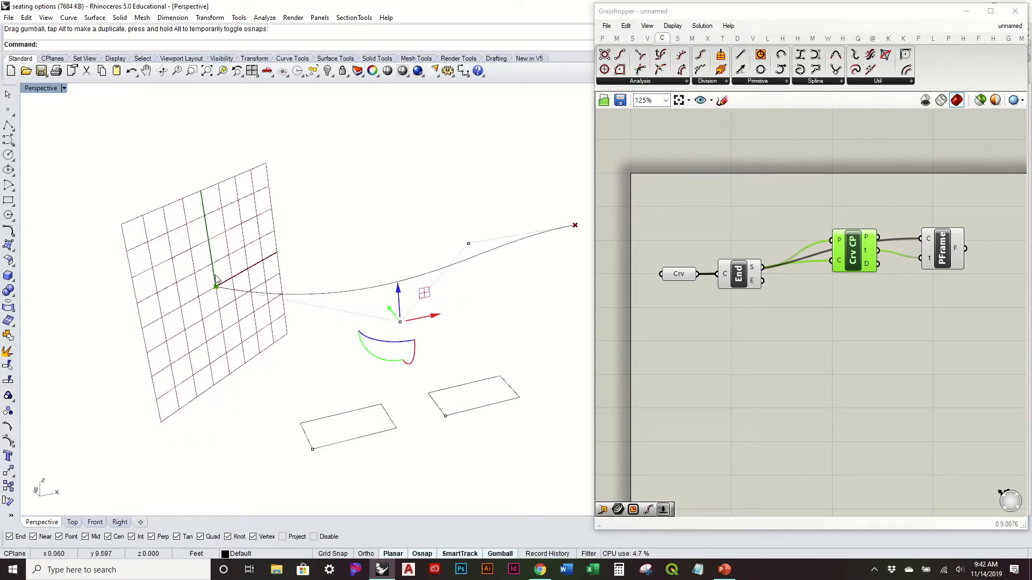
# Undo the inner control point moves on the curve and turn its control points off
pyautogui.hotkey('ctrl', 'z')
pyautogui.hotkey('ctrl', 'z')
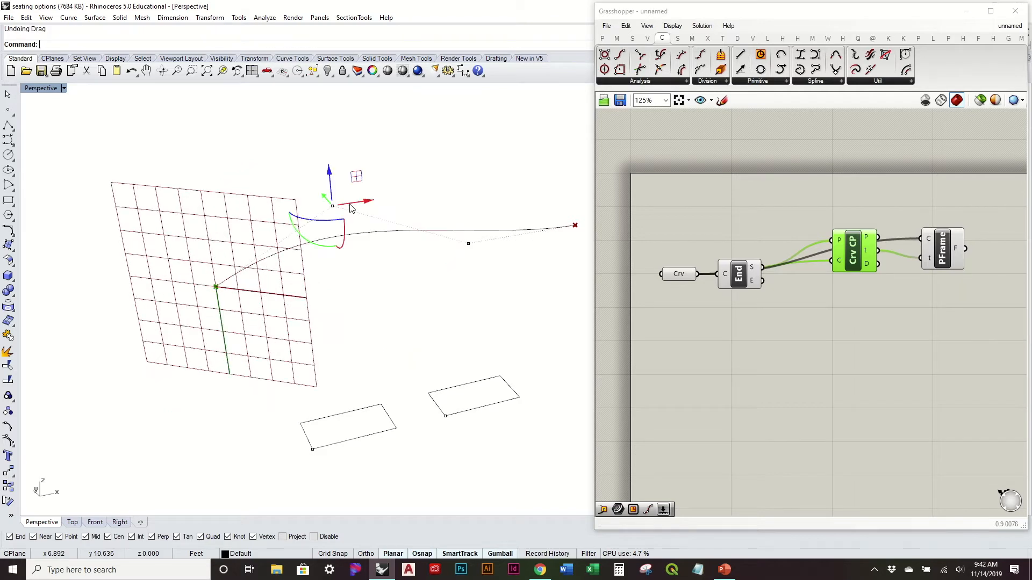
pyautogui.press('Escape')
pyautogui.press('Escape')
# Move the Curve Closest Point component closer to End and delete the Perp Frame component
pyautogui.moveTo(237, 232); pyautogui.dragTo(293, 225, button='right')
pyautogui.moveTo(456, 334); pyautogui.dragTo(456, 306, button='right')
pyautogui.scroll(-2, 430, 323)
pyautogui.click(843, 272)
pyautogui.moveTo(854, 247); pyautogui.dragTo(834, 265)
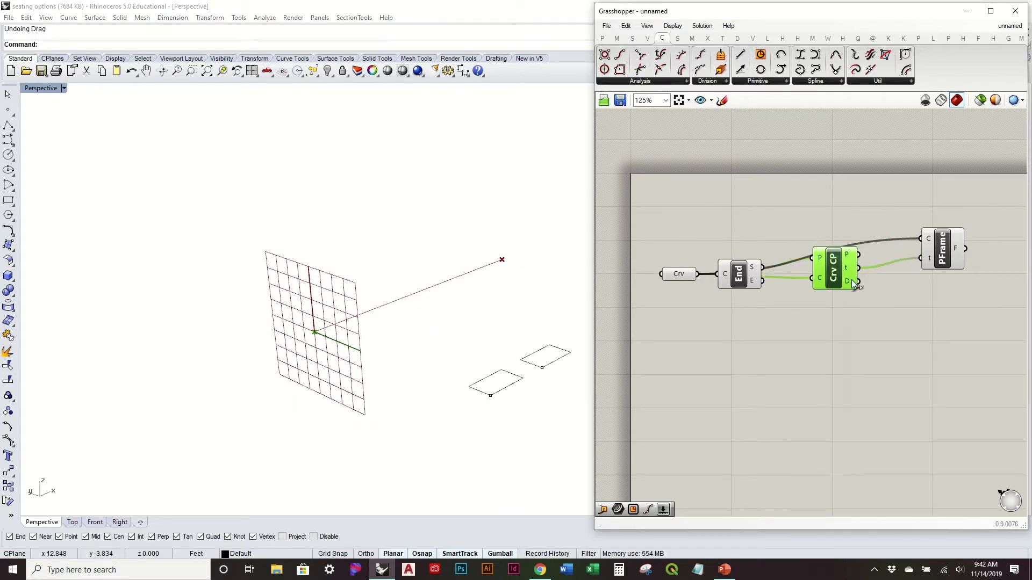
pyautogui.click(940, 252)
pyautogui.press('Delete')
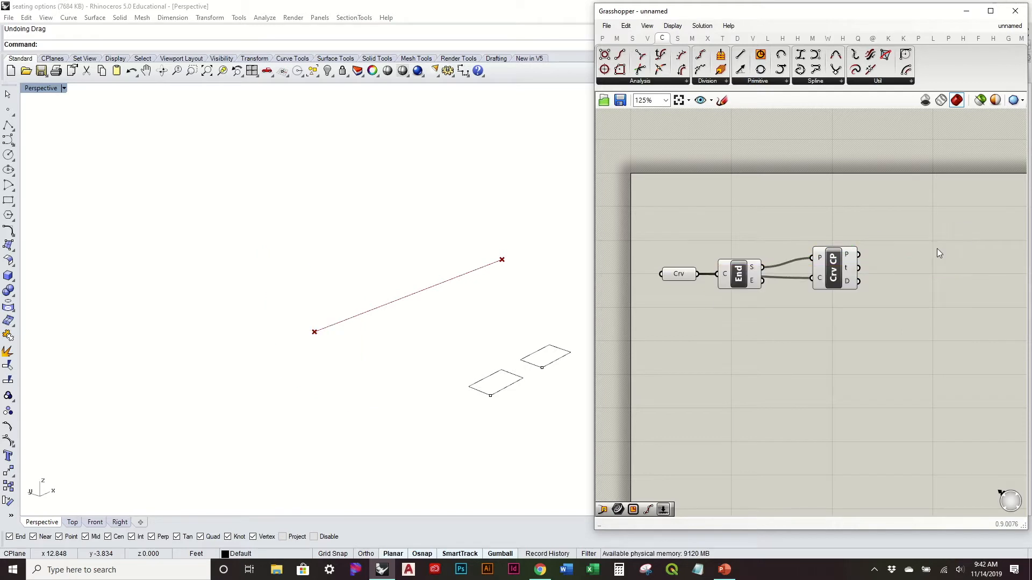
# Add a Horizontal Frame component, connecting the Crv parameter to C and the t output of Curve Closest Point to t
pyautogui.click(648, 82)
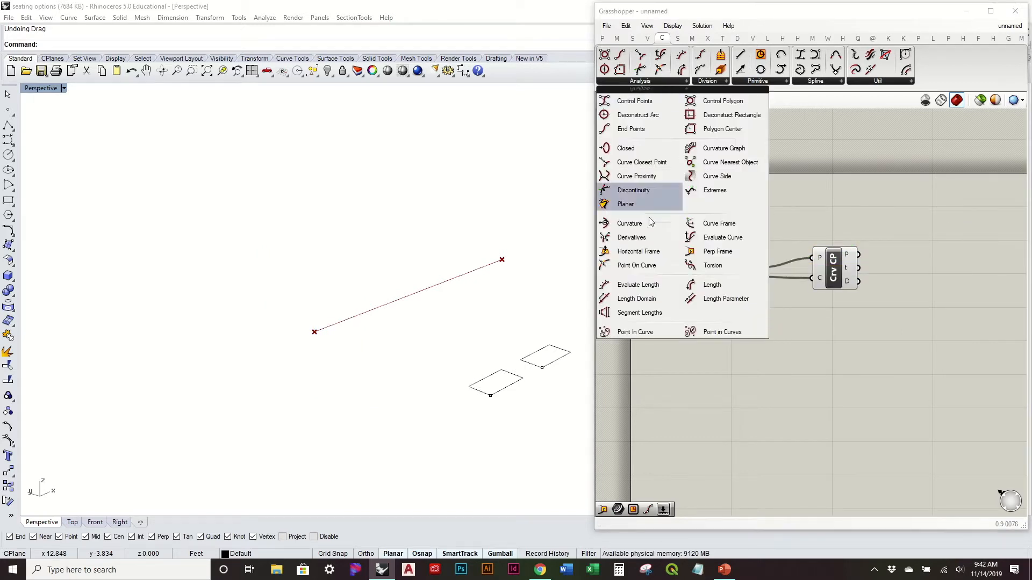
pyautogui.moveTo(645, 253); pyautogui.dragTo(921, 243)
pyautogui.moveTo(679, 276); pyautogui.dragTo(896, 231)
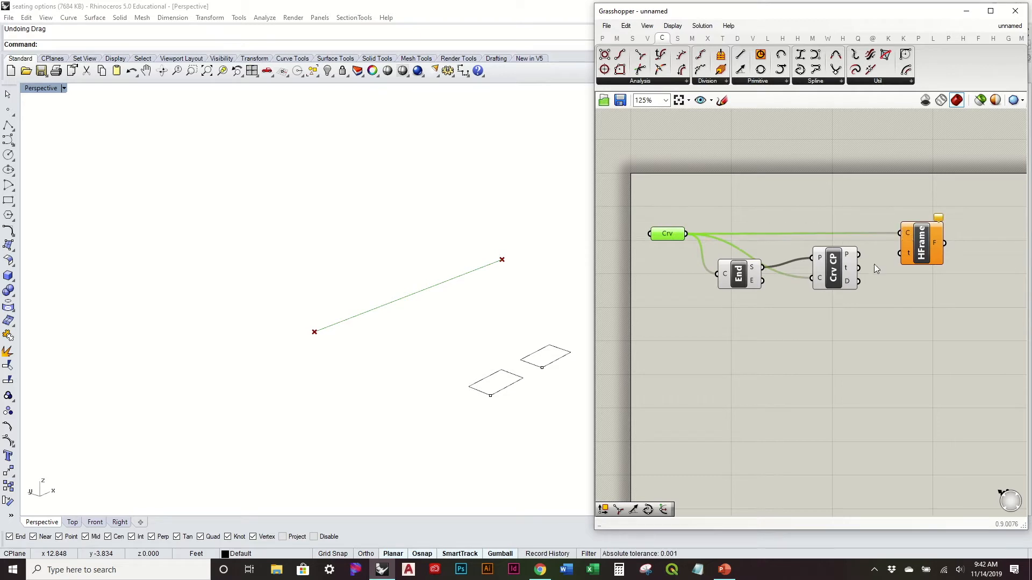
pyautogui.moveTo(859, 270); pyautogui.dragTo(915, 244)
pyautogui.click(875, 365)
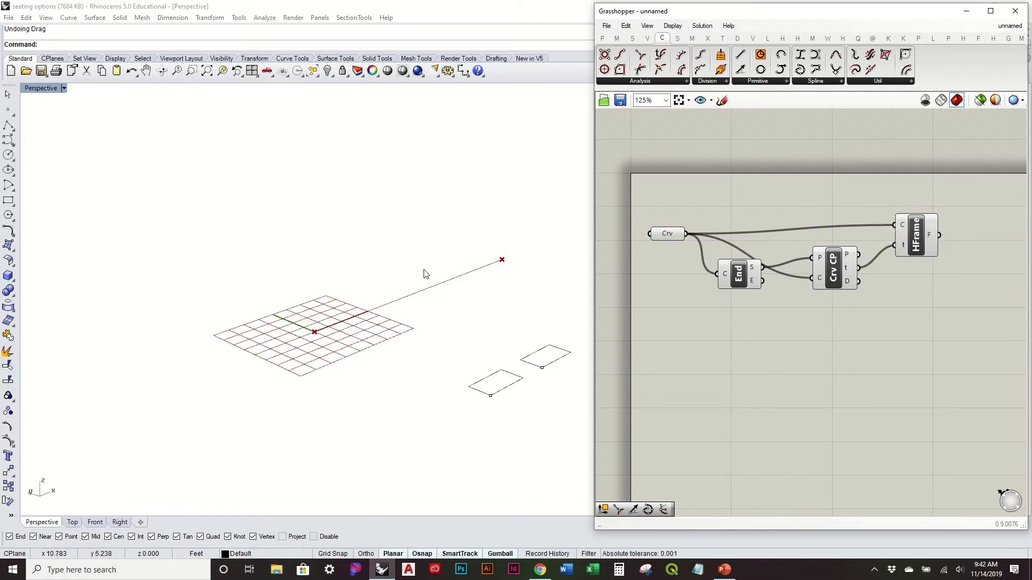
# Turn on the line's control points and move the inner point nearest the frame to test how the horizontal frame orients itself
pyautogui.moveTo(424, 273); pyautogui.dragTo(408, 336, button='right')
pyautogui.moveTo(407, 339); pyautogui.dragTo(368, 241)
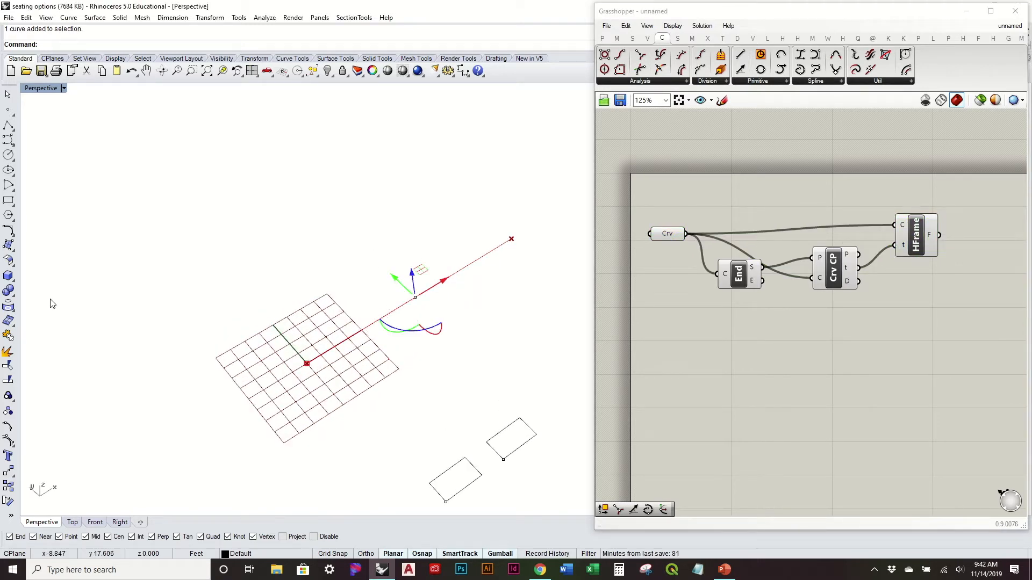
pyautogui.click(7, 441)
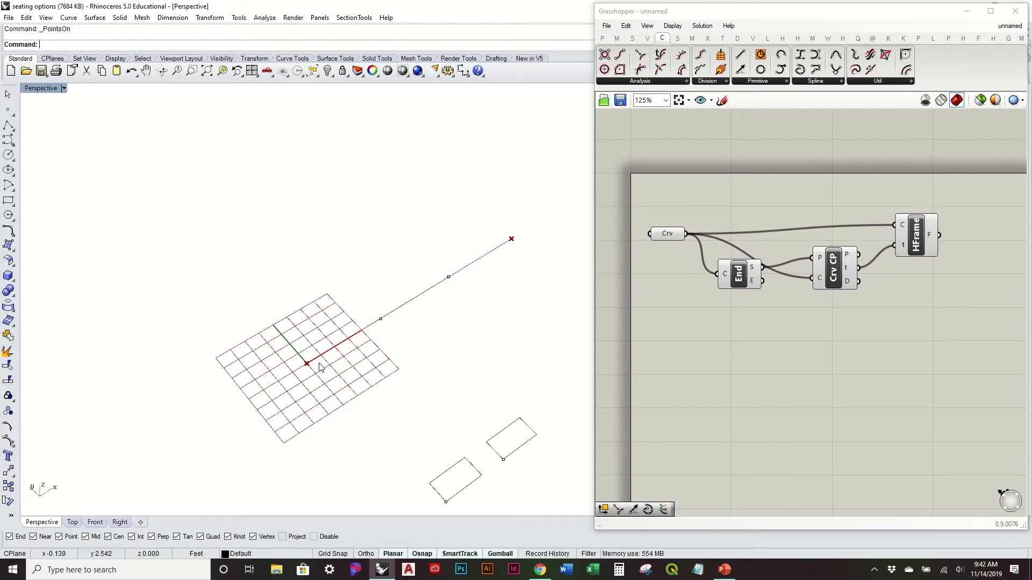
pyautogui.moveTo(284, 363); pyautogui.dragTo(434, 330, button='right')
pyautogui.moveTo(539, 317); pyautogui.dragTo(375, 398, button='right')
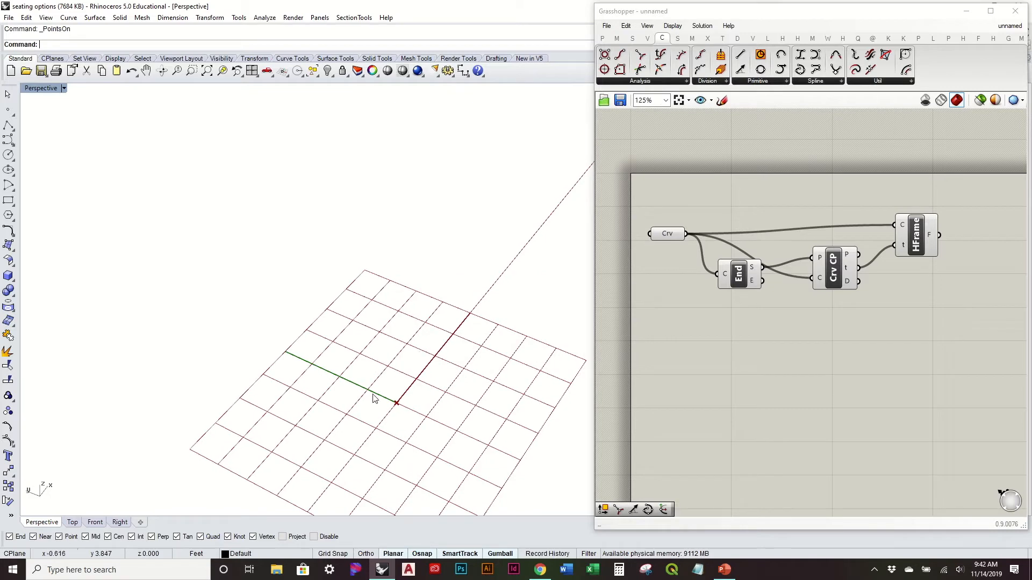
pyautogui.scroll(-3, 364, 265)
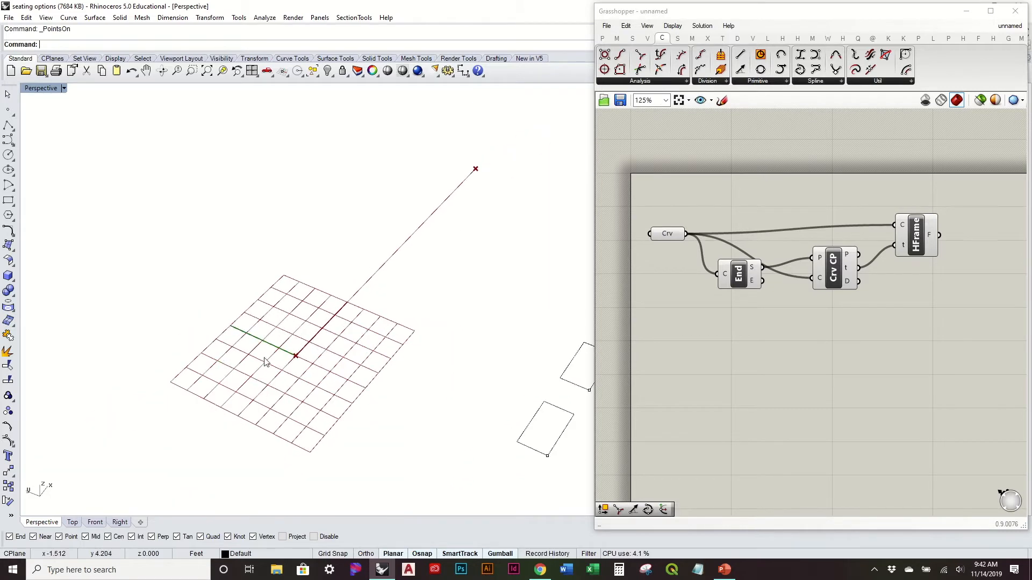
pyautogui.moveTo(459, 272); pyautogui.dragTo(425, 299)
pyautogui.click(7, 441)
pyautogui.moveTo(365, 285); pyautogui.dragTo(252, 233)
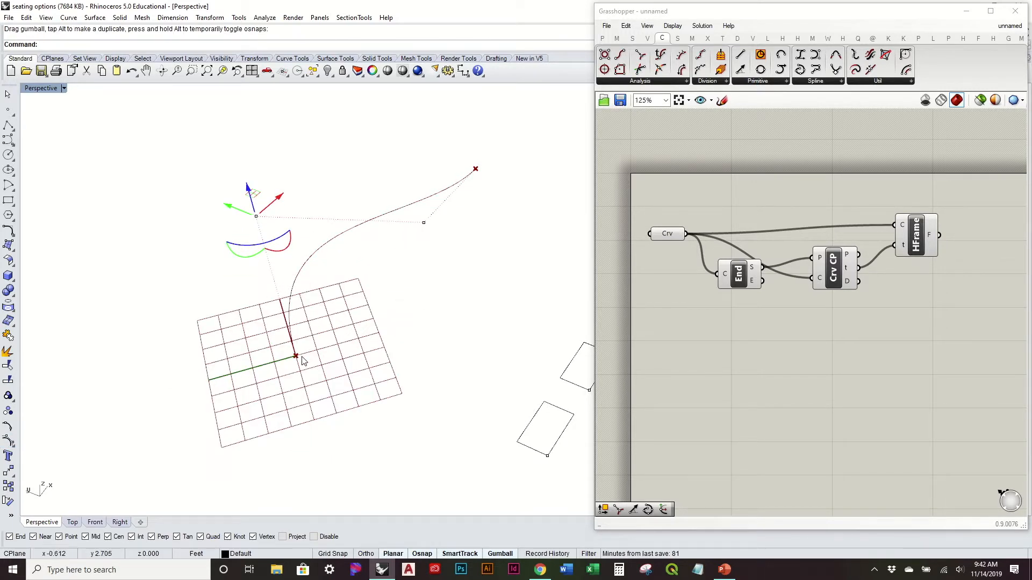
pyautogui.moveTo(268, 237); pyautogui.dragTo(438, 279)
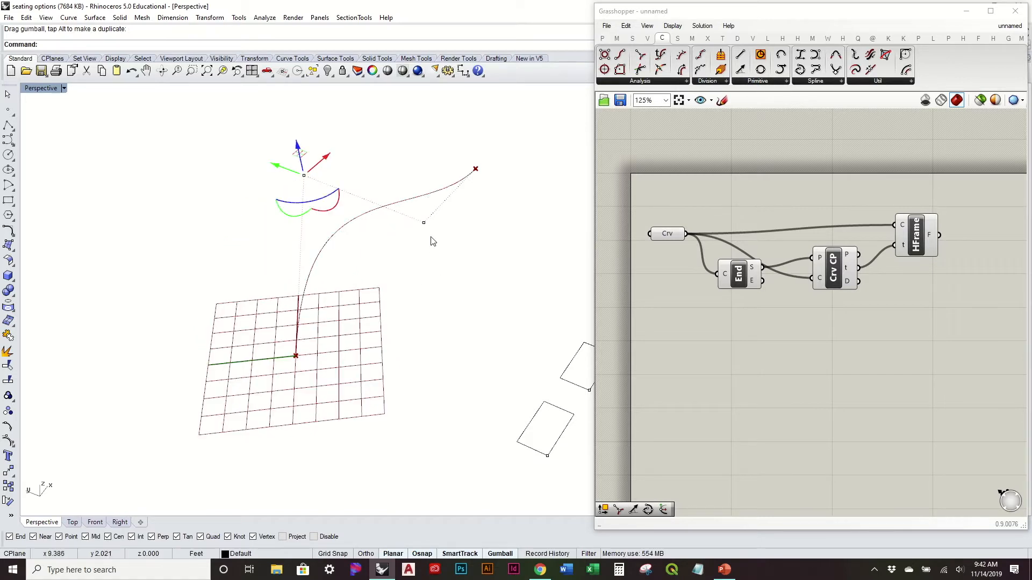
pyautogui.hotkey('ctrl', 'z')
pyautogui.moveTo(263, 223); pyautogui.dragTo(481, 344)
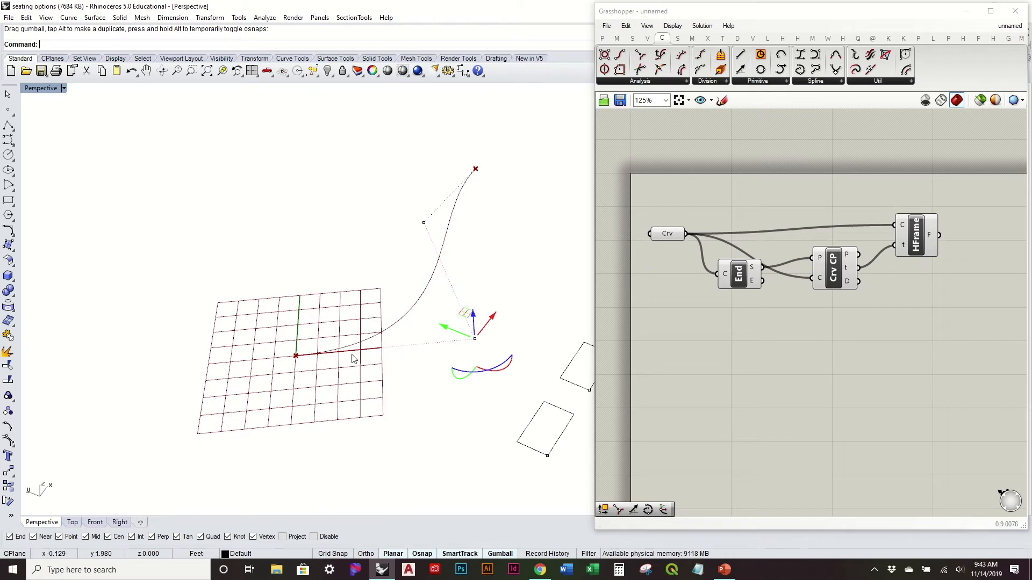
pyautogui.moveTo(291, 357); pyautogui.dragTo(368, 289, button='right')
# Undo the inner control point moves on the line and turn its control points off
pyautogui.hotkey('ctrl', 'z')
pyautogui.hotkey('ctrl', 'z')
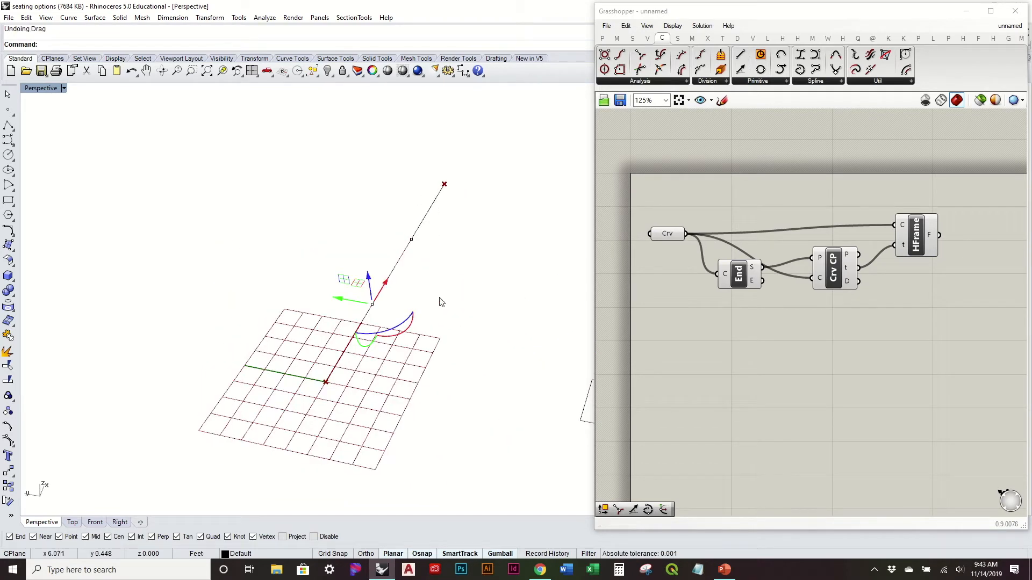
pyautogui.click(456, 307)
pyautogui.moveTo(457, 306); pyautogui.dragTo(420, 263, button='right')
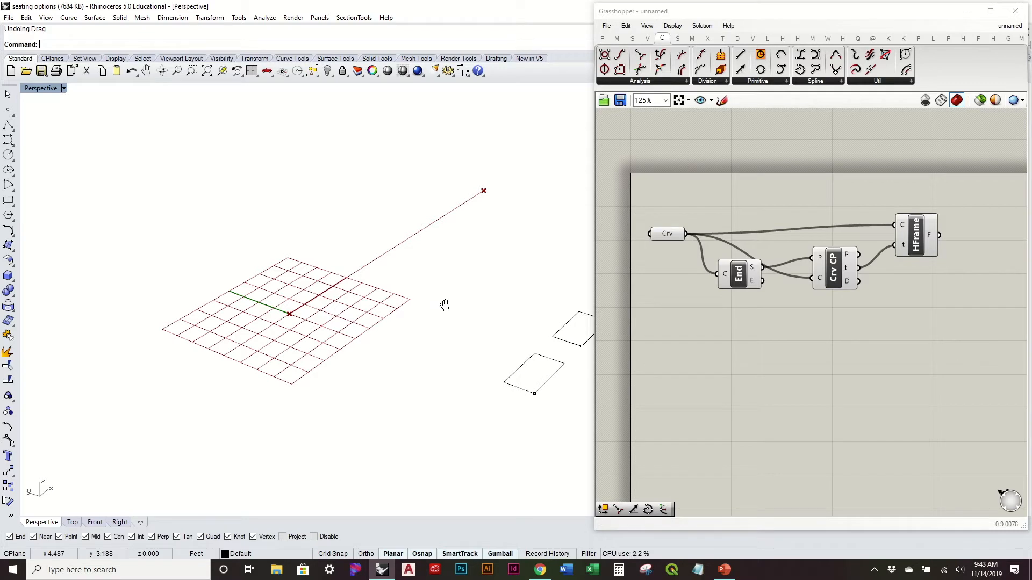
pyautogui.keyDown('shift'); pyautogui.moveTo(445, 305); pyautogui.dragTo(418, 319, button='right'); pyautogui.keyUp('shift')
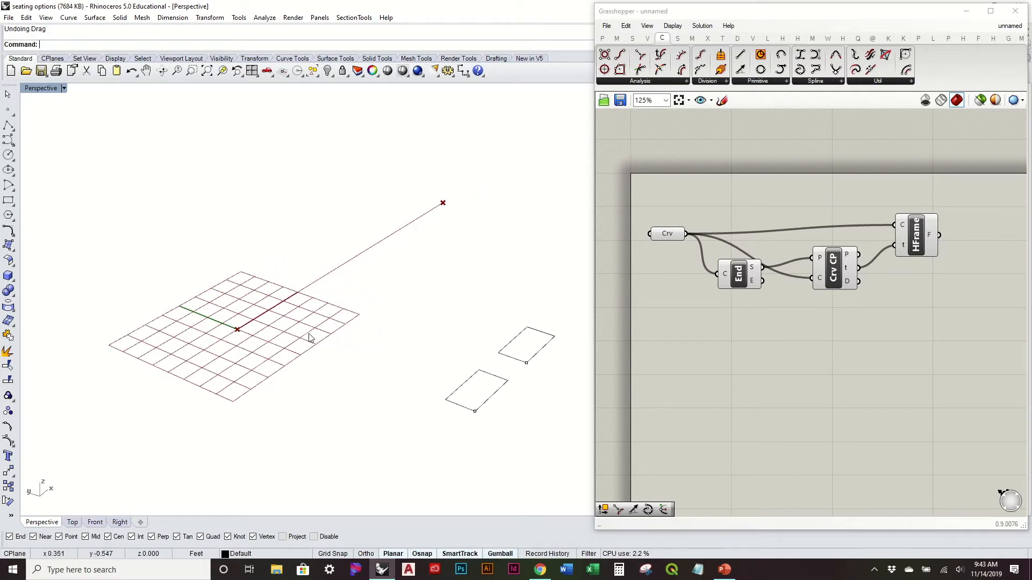
pyautogui.moveTo(339, 370); pyautogui.dragTo(353, 344, button='right')
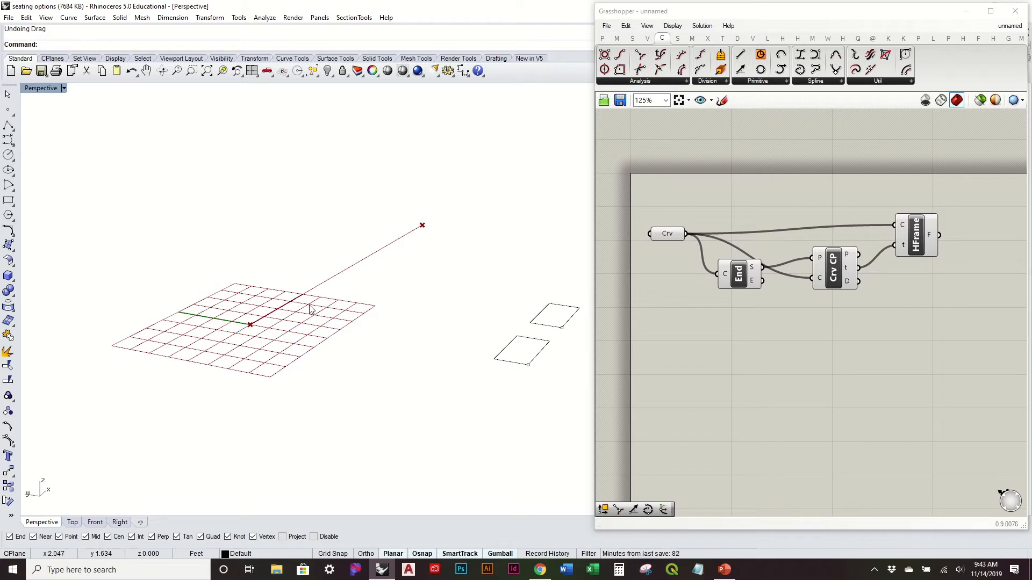
# Add a Deconstruct Plane component, connect the Horizontal Frame's F output to its P input and turn off its preview
pyautogui.click(912, 245)
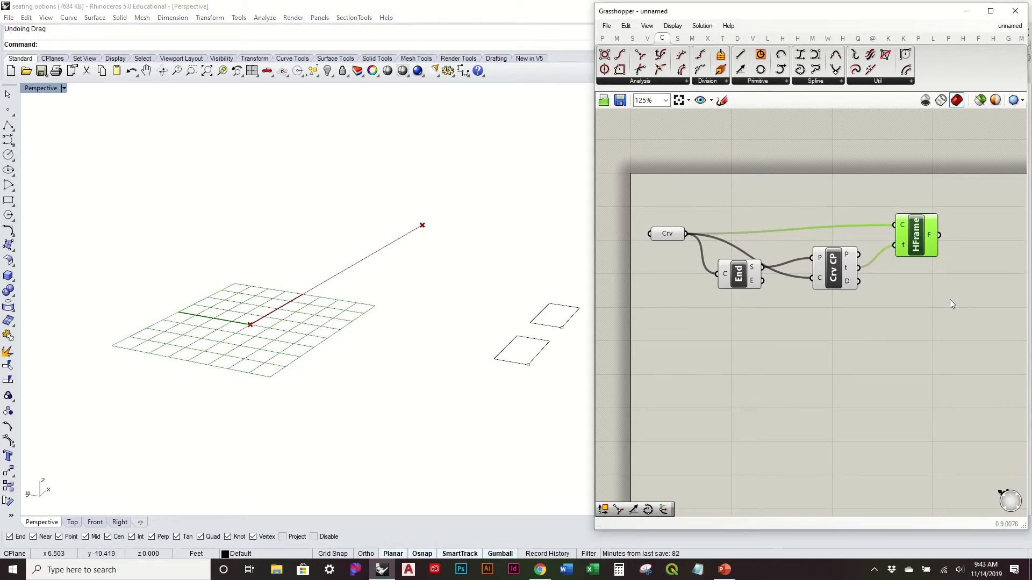
pyautogui.moveTo(950, 300); pyautogui.dragTo(901, 317, button='right')
pyautogui.click(900, 317)
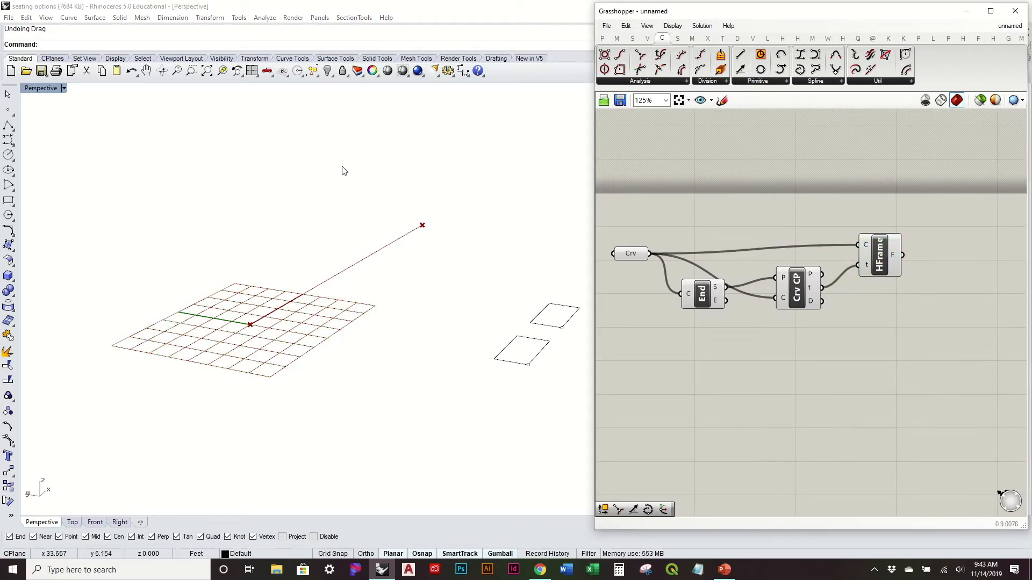
pyautogui.moveTo(838, 293); pyautogui.dragTo(798, 307, button='right')
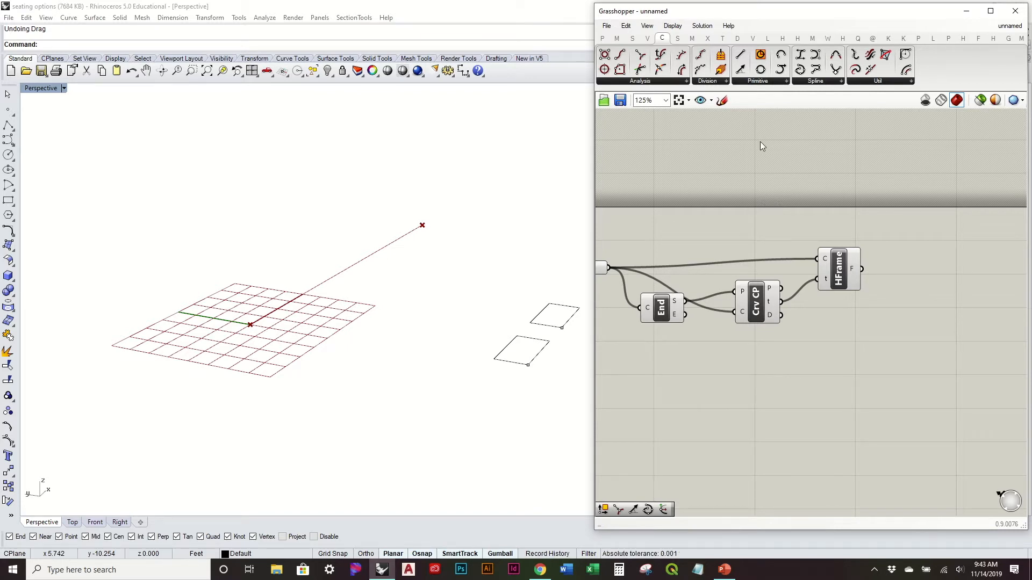
pyautogui.click(649, 37)
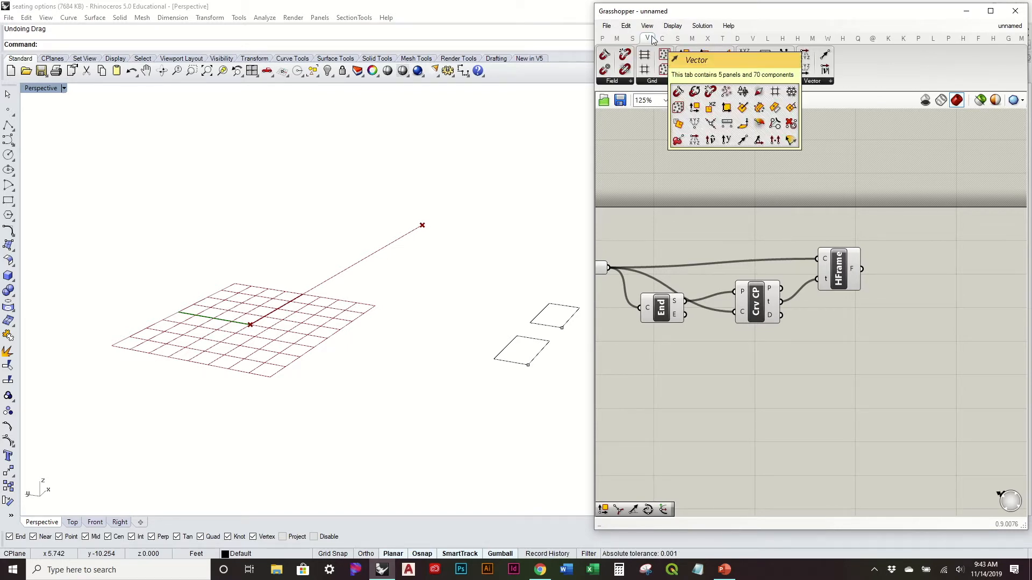
pyautogui.moveTo(761, 108); pyautogui.dragTo(878, 272)
pyautogui.rightClick(899, 268)
pyautogui.click(926, 288)
# Examine the horizontal frame's X and Y axes at the line's start point from several angles
pyautogui.moveTo(373, 284); pyautogui.dragTo(366, 320, button='right')
pyautogui.scroll(3, 225, 393)
pyautogui.moveTo(297, 372)
pyautogui.mouseDown(button='right')
pyautogui.moveTo(307, 345)
pyautogui.moveTo(299, 364)
pyautogui.mouseUp(button='right')
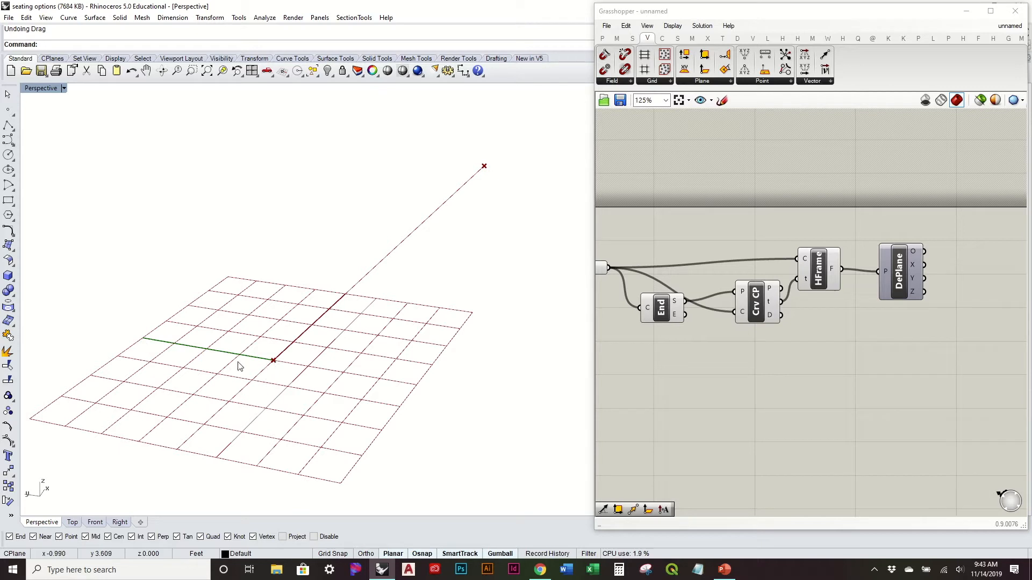
pyautogui.moveTo(337, 359); pyautogui.dragTo(361, 352, button='right')
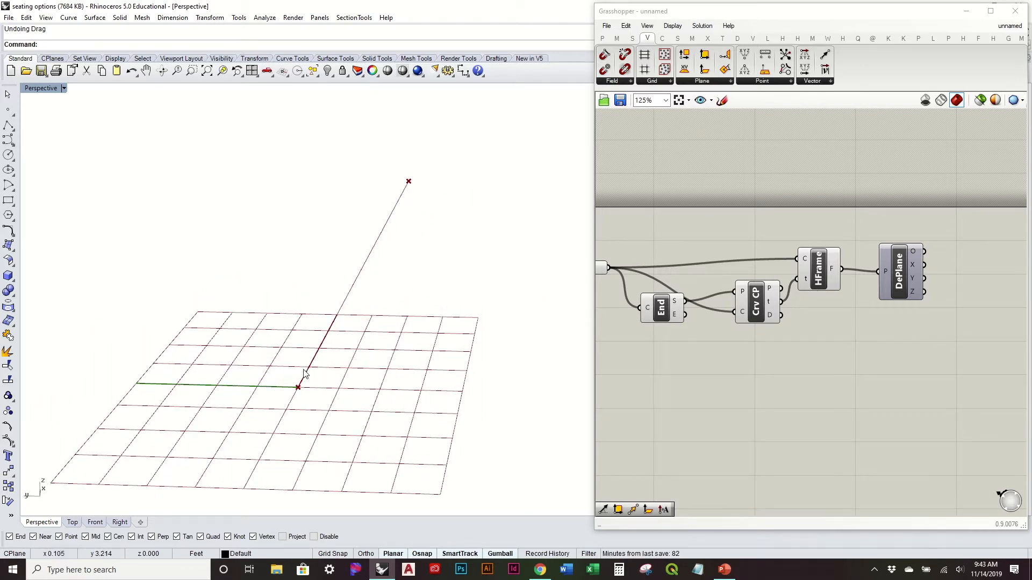
pyautogui.moveTo(314, 368)
pyautogui.mouseDown(button='right')
pyautogui.moveTo(338, 311)
pyautogui.moveTo(318, 369)
pyautogui.mouseUp(button='right')
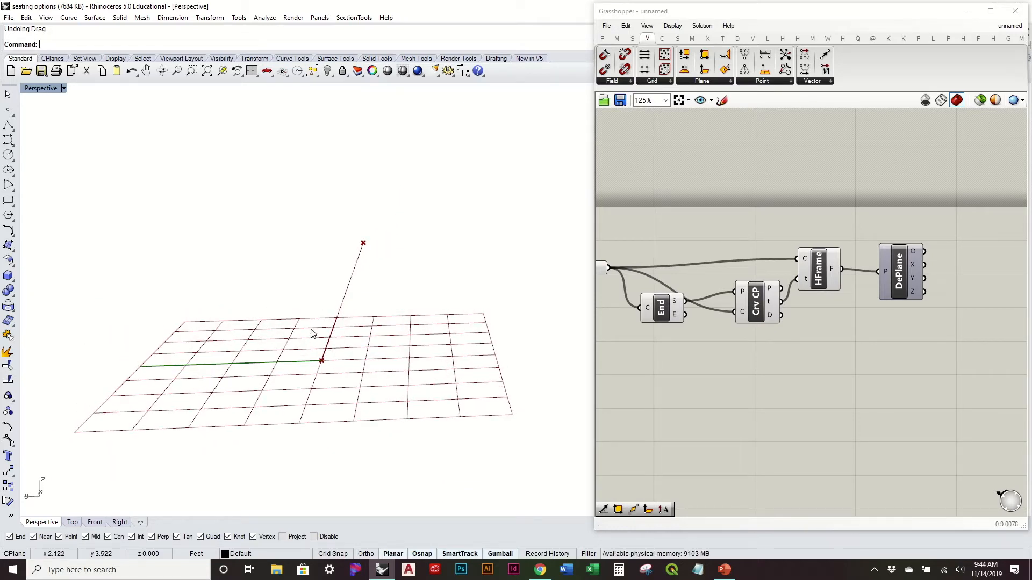
pyautogui.moveTo(312, 334); pyautogui.dragTo(276, 349, button='right')
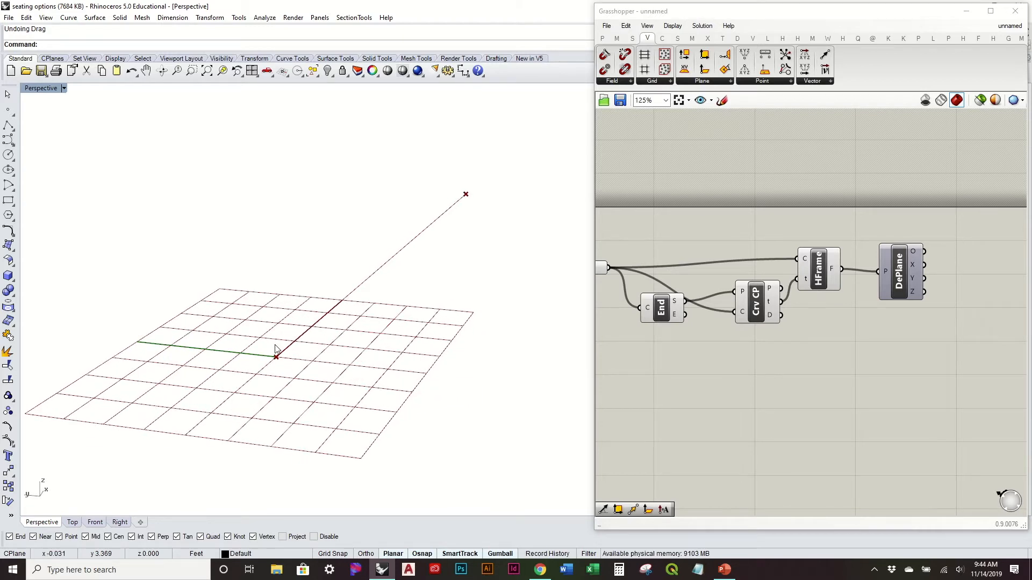
pyautogui.click(856, 366)
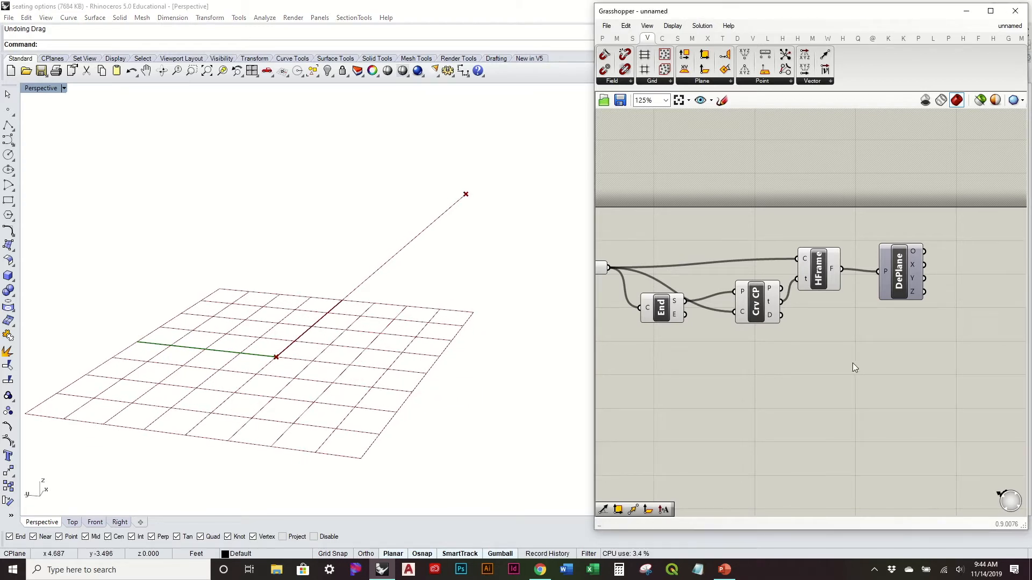
# Add a Construct Plane component and connect the O output of Deconstruct Plane to its O input
pyautogui.moveTo(858, 321); pyautogui.dragTo(801, 350, button='right')
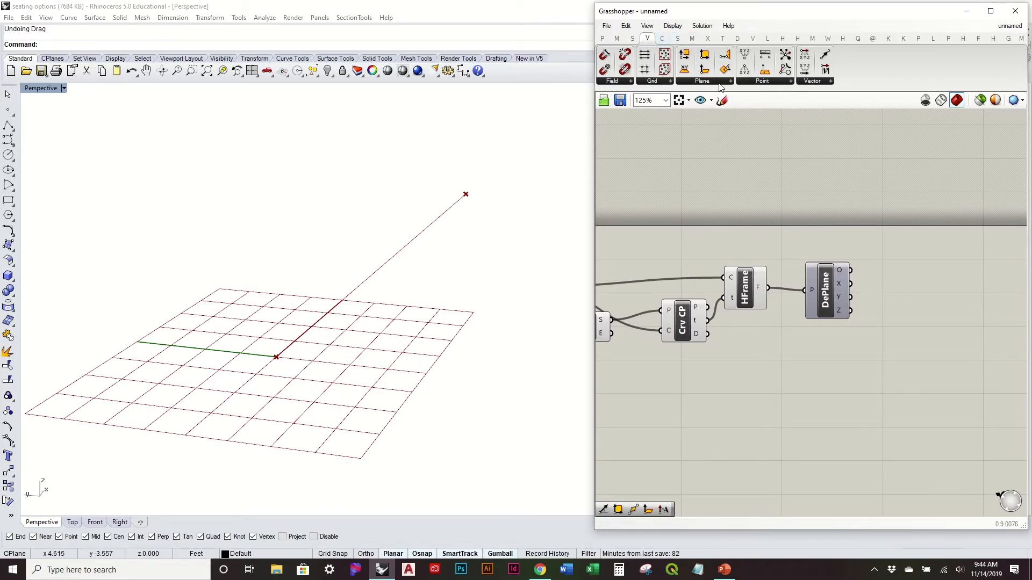
pyautogui.moveTo(713, 56); pyautogui.dragTo(929, 281)
pyautogui.moveTo(851, 270); pyautogui.dragTo(952, 284)
pyautogui.click(905, 312)
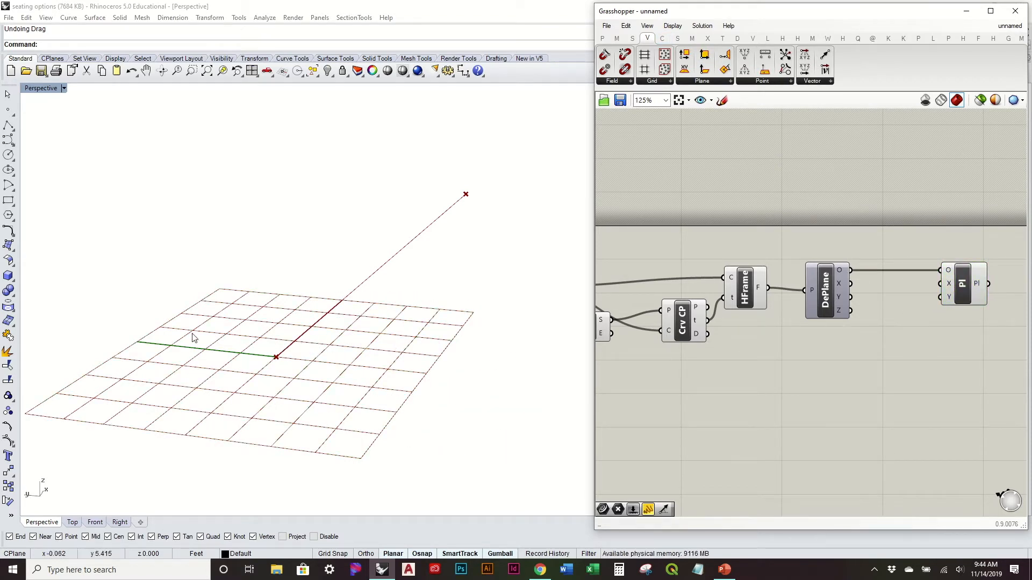
# Connect the Y output of Deconstruct Plane to Construct Plane's Y input and the Z output to its X input
pyautogui.moveTo(850, 296); pyautogui.dragTo(944, 298)
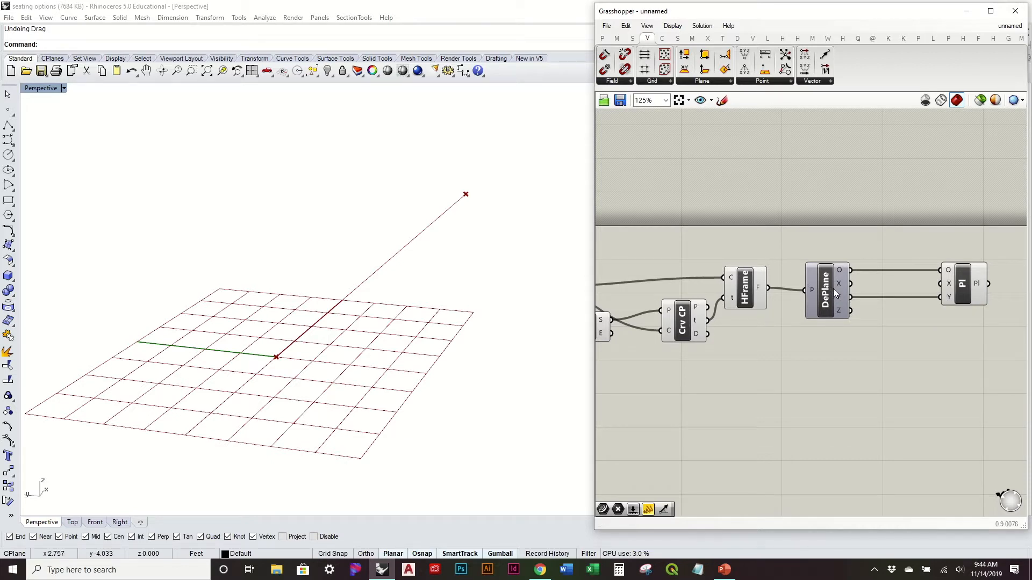
pyautogui.moveTo(835, 293); pyautogui.dragTo(832, 293)
pyautogui.click(751, 290)
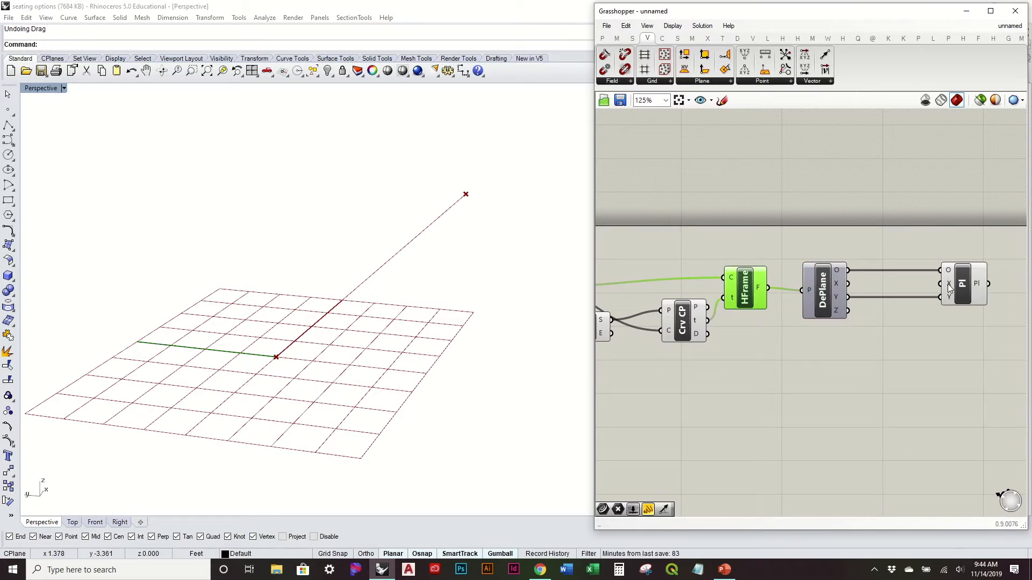
pyautogui.moveTo(943, 280); pyautogui.dragTo(943, 281)
pyautogui.moveTo(467, 336); pyautogui.dragTo(420, 295, button='right')
# Turn off the preview of the Curve Closest Point and Horizontal Frame components
pyautogui.scroll(-1, 848, 401)
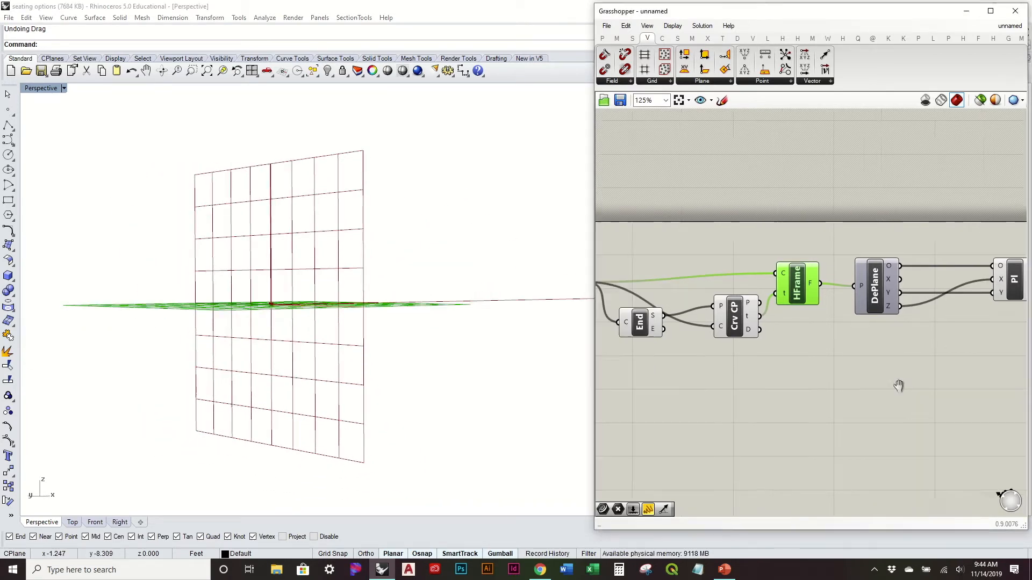
pyautogui.moveTo(887, 389); pyautogui.dragTo(758, 260)
pyautogui.middleClick(757, 260)
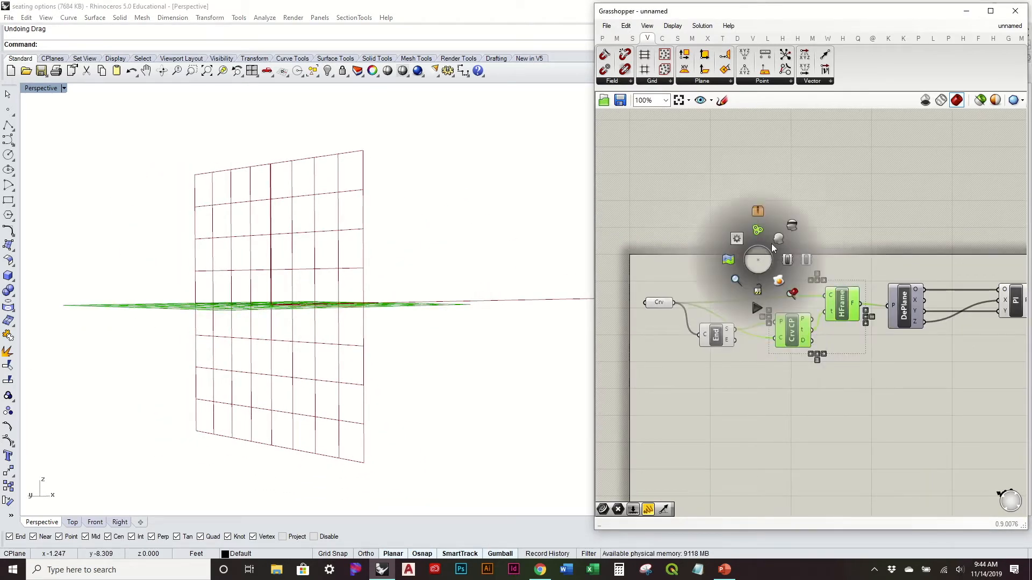
pyautogui.click(774, 244)
# Turn on the line's control points and move the inner point near its start to test how the constructed vertical plane follows the curve
pyautogui.moveTo(345, 281); pyautogui.dragTo(363, 344, button='right')
pyautogui.moveTo(532, 352); pyautogui.dragTo(461, 221)
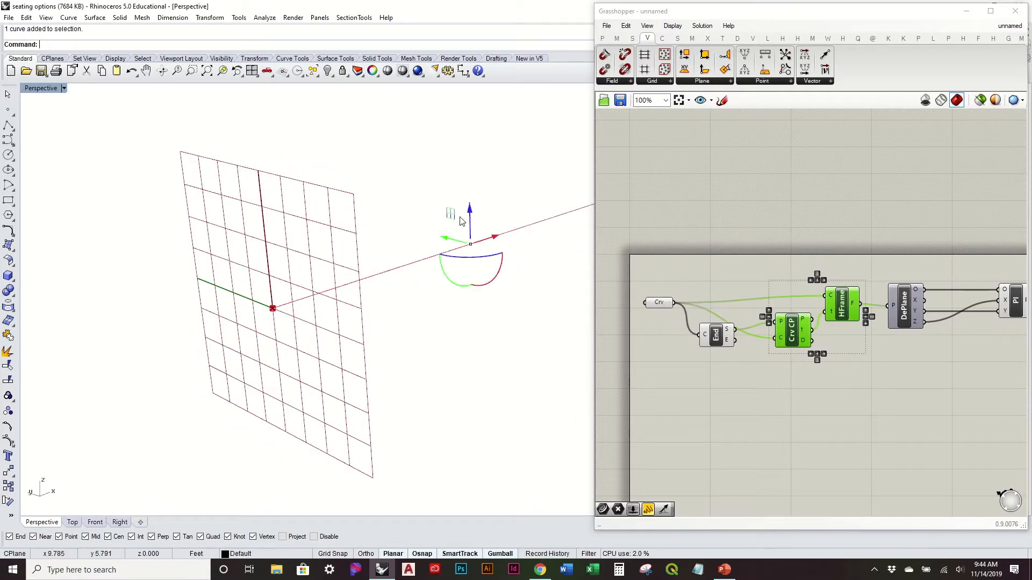
pyautogui.scroll(-6, 460, 220)
pyautogui.moveTo(424, 209); pyautogui.dragTo(437, 274, button='right')
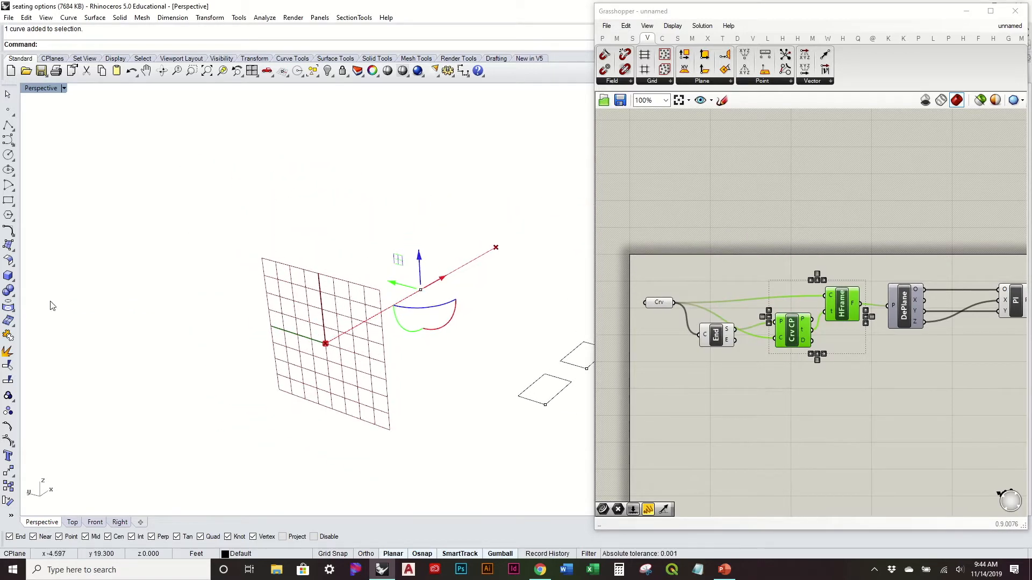
pyautogui.click(6, 427)
pyautogui.moveTo(335, 284); pyautogui.dragTo(398, 310)
pyautogui.moveTo(369, 276); pyautogui.dragTo(293, 234)
pyautogui.moveTo(315, 275); pyautogui.dragTo(270, 297, button='right')
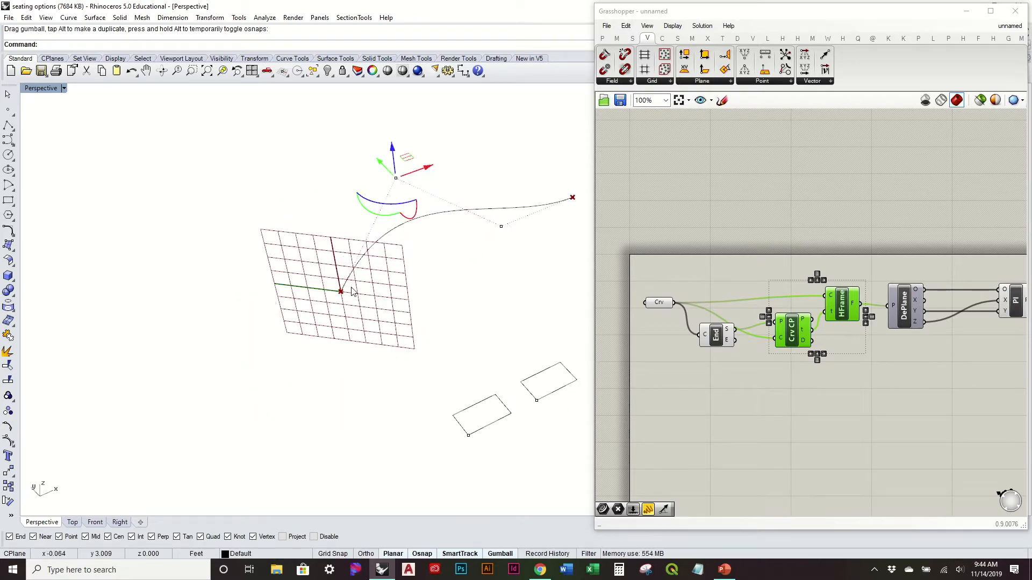
pyautogui.moveTo(397, 181); pyautogui.dragTo(437, 341, button='right')
pyautogui.moveTo(493, 336); pyautogui.dragTo(350, 237)
pyautogui.moveTo(345, 270)
pyautogui.mouseDown(button='right')
pyautogui.moveTo(355, 235)
pyautogui.moveTo(341, 267)
pyautogui.mouseUp(button='right')
pyautogui.moveTo(442, 287); pyautogui.dragTo(389, 278, button='right')
# Undo the control point moves so the line is straight again and turn its control points off
pyautogui.hotkey('ctrl', 'z')
pyautogui.hotkey('ctrl', 'z')
pyautogui.click(484, 348)
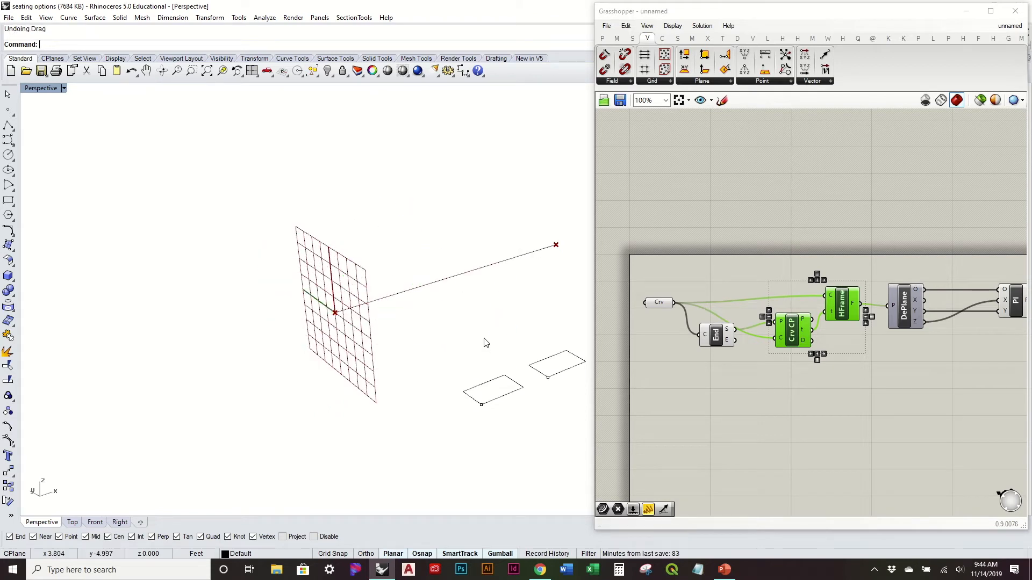
# Move the Construct Plane component closer to Deconstruct Plane
pyautogui.click(911, 382)
pyautogui.moveTo(911, 382); pyautogui.dragTo(811, 366, button='right')
pyautogui.moveTo(913, 284); pyautogui.dragTo(884, 286)
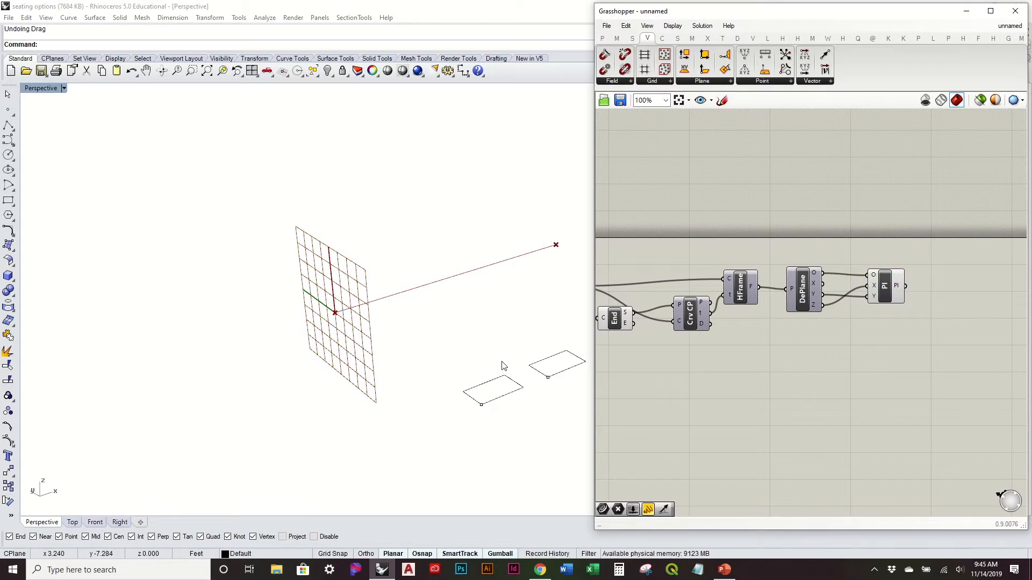
pyautogui.keyDown('shift'); pyautogui.moveTo(503, 365); pyautogui.dragTo(411, 341, button='right'); pyautogui.keyUp('shift')
pyautogui.moveTo(407, 384); pyautogui.dragTo(287, 327)
pyautogui.press('Delete')
pyautogui.click(883, 288)
pyautogui.click(888, 318)
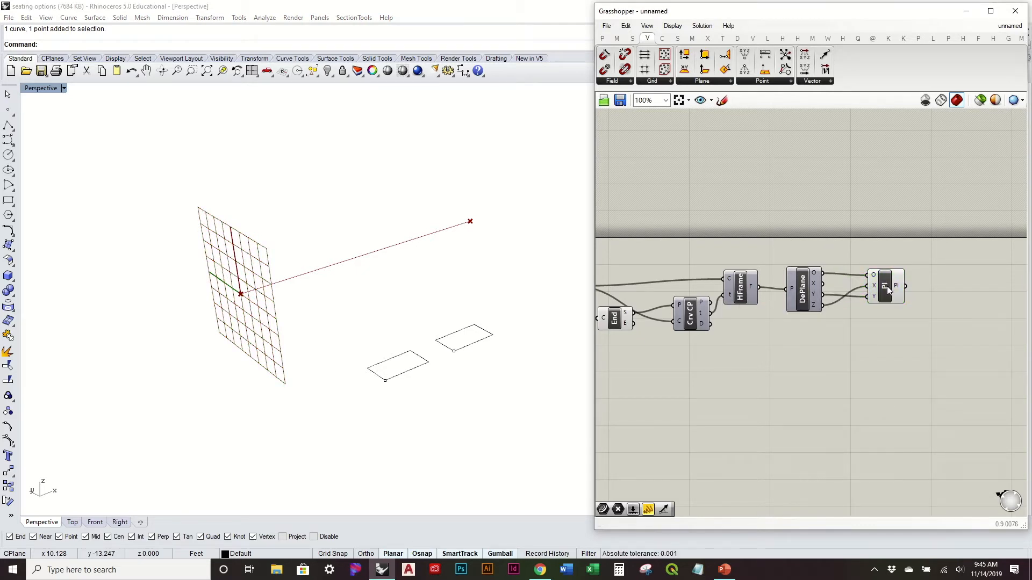
# Nudge the Construct Plane component up toward Deconstruct Plane and move the whole definition lower on the canvas
pyautogui.moveTo(887, 286); pyautogui.dragTo(880, 281)
pyautogui.moveTo(383, 365); pyautogui.dragTo(389, 348, button='right')
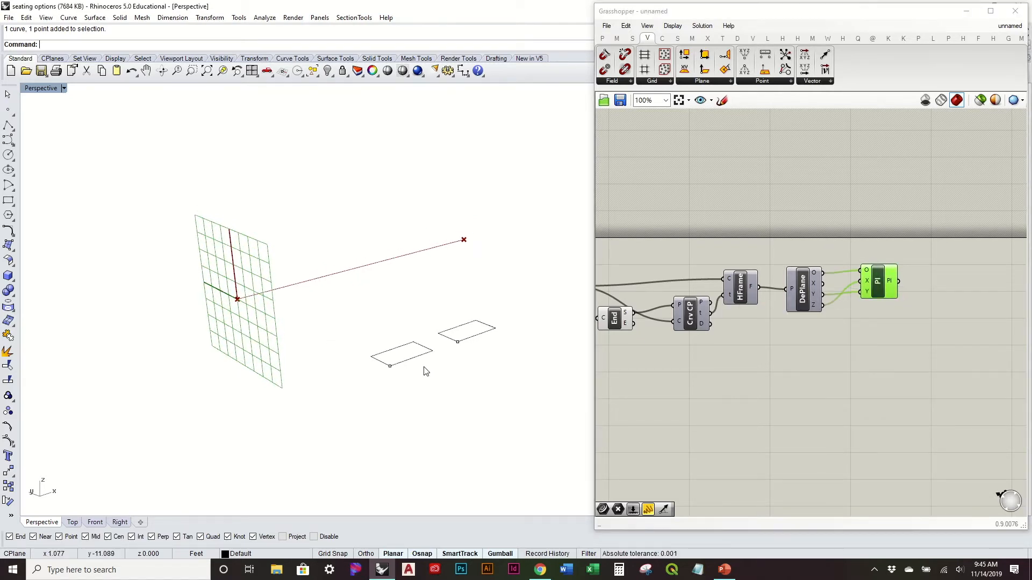
pyautogui.moveTo(429, 380); pyautogui.dragTo(398, 380, button='right')
pyautogui.scroll(2, 400, 371)
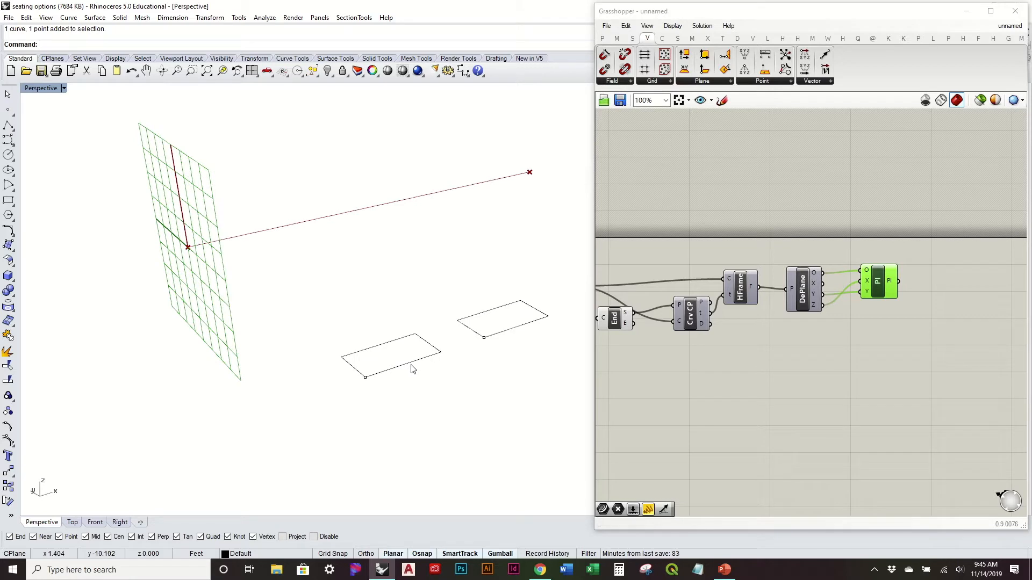
pyautogui.click(413, 367)
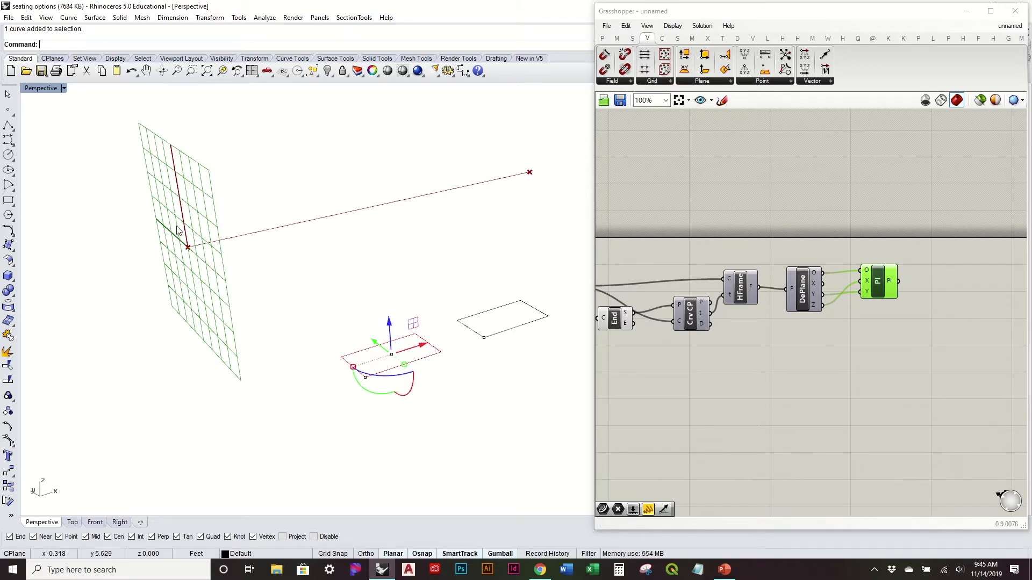
pyautogui.click(862, 357)
pyautogui.scroll(-1, 924, 363)
pyautogui.moveTo(977, 378); pyautogui.dragTo(664, 279)
pyautogui.moveTo(702, 321); pyautogui.dragTo(709, 375)
pyautogui.click(850, 293)
pyautogui.moveTo(873, 297); pyautogui.dragTo(843, 304, button='right')
# Add a Curve parameter above the Construct Plane component and reference the nearer rectangular profile in it
pyautogui.moveTo(449, 382); pyautogui.dragTo(421, 346)
pyautogui.click(602, 38)
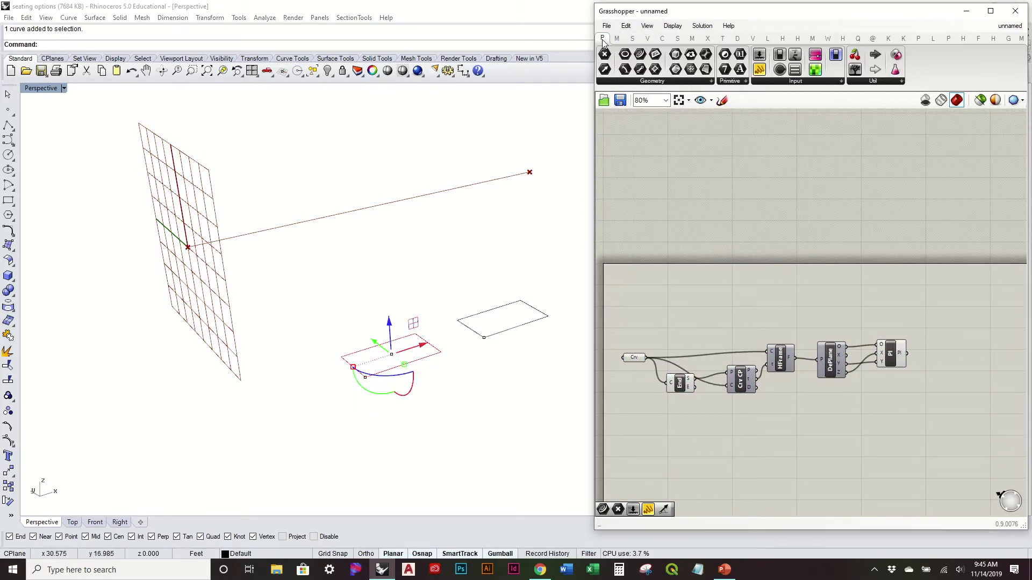
pyautogui.moveTo(640, 54); pyautogui.dragTo(890, 294)
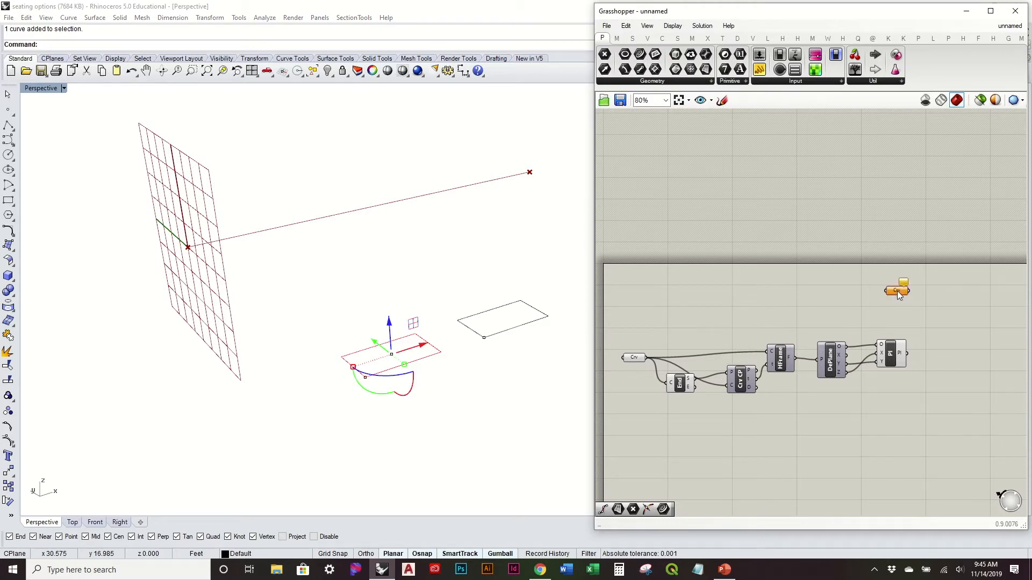
pyautogui.rightClick(890, 291)
pyautogui.click(919, 460)
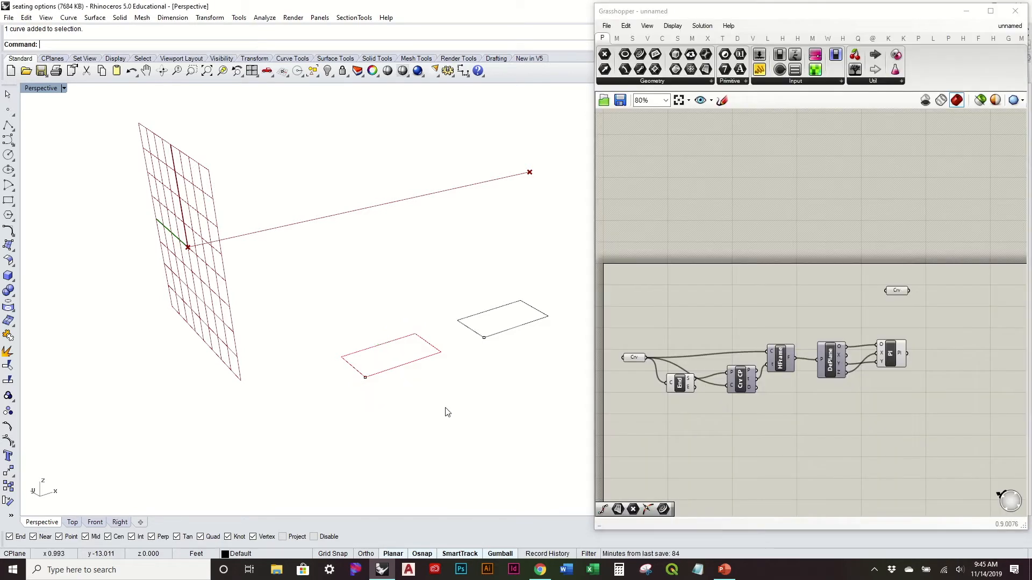
# Examine the nearer rectangle's corner point in relation to the vertical plane's origin at the line's start
pyautogui.scroll(5, 384, 387)
pyautogui.scroll(-3, 263, 338)
pyautogui.moveTo(256, 325); pyautogui.dragTo(242, 429, button='right')
pyautogui.click(248, 417)
pyautogui.click(365, 443)
pyautogui.moveTo(341, 396); pyautogui.dragTo(355, 361, button='right')
pyautogui.scroll(-3, 348, 365)
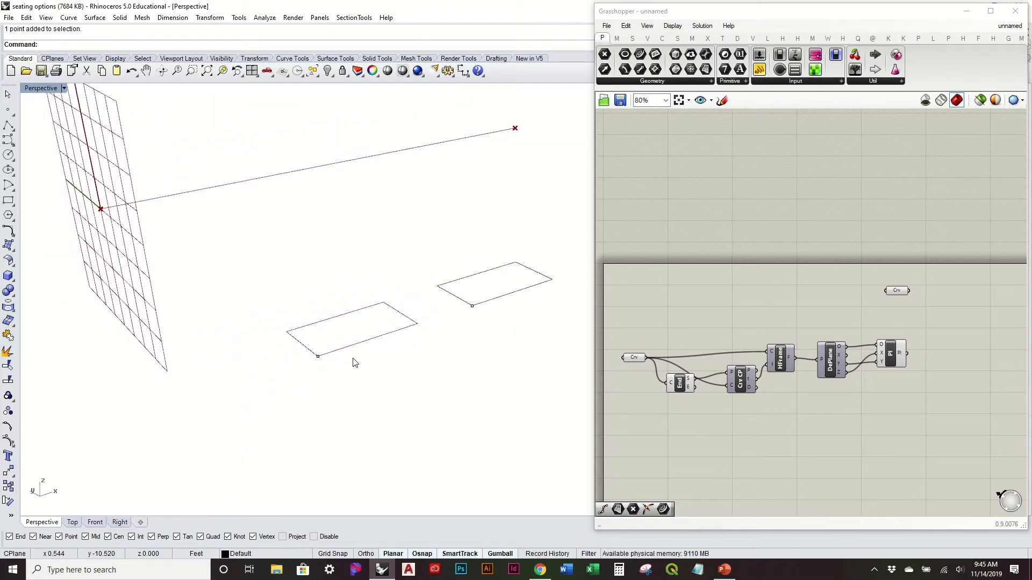
pyautogui.moveTo(375, 347); pyautogui.dragTo(383, 345, button='right')
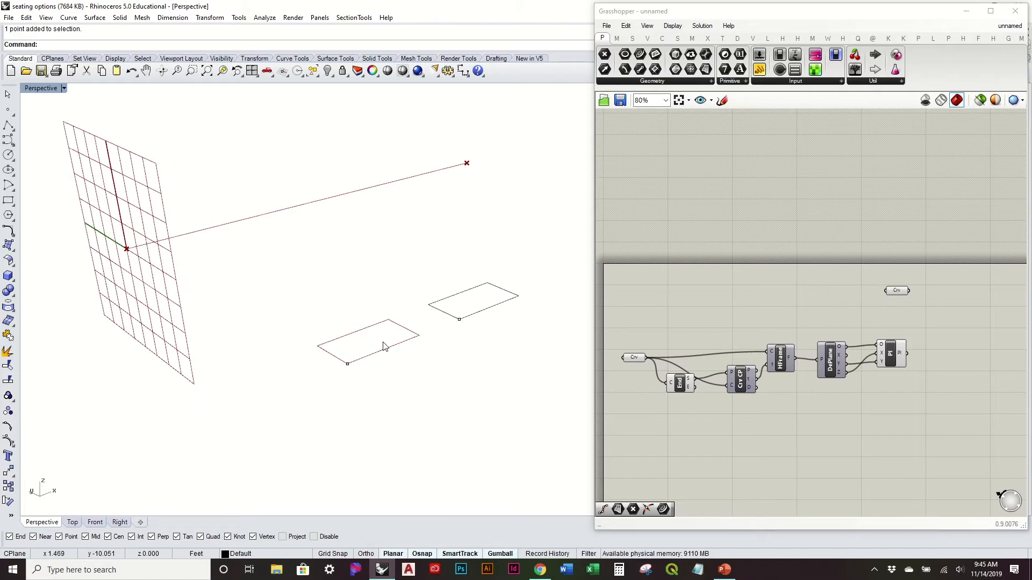
pyautogui.click(346, 362)
pyautogui.moveTo(369, 380); pyautogui.dragTo(354, 397, button='right')
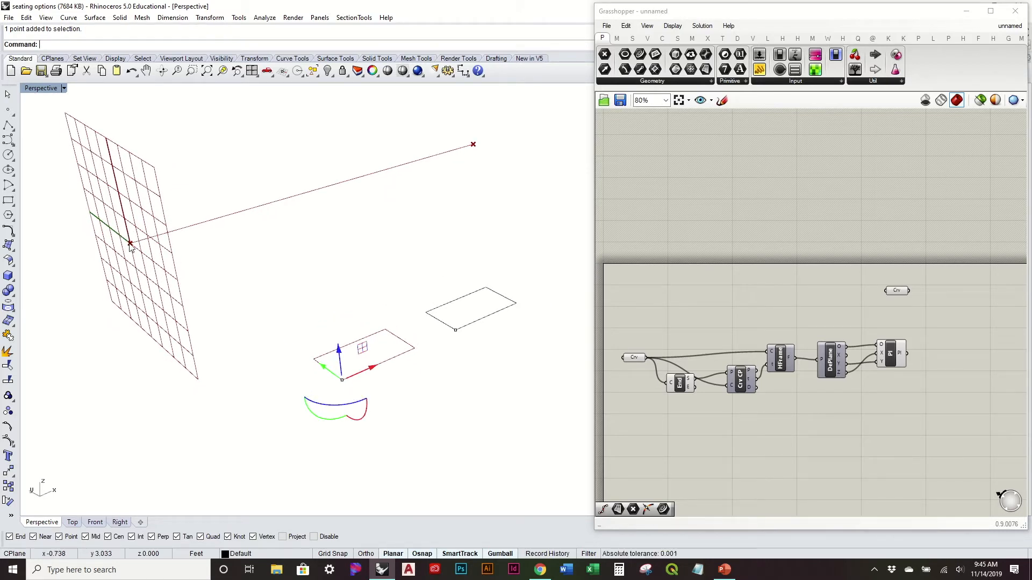
pyautogui.click(320, 291)
pyautogui.moveTo(321, 290); pyautogui.dragTo(320, 305, button='right')
pyautogui.moveTo(346, 363); pyautogui.dragTo(354, 353, button='right')
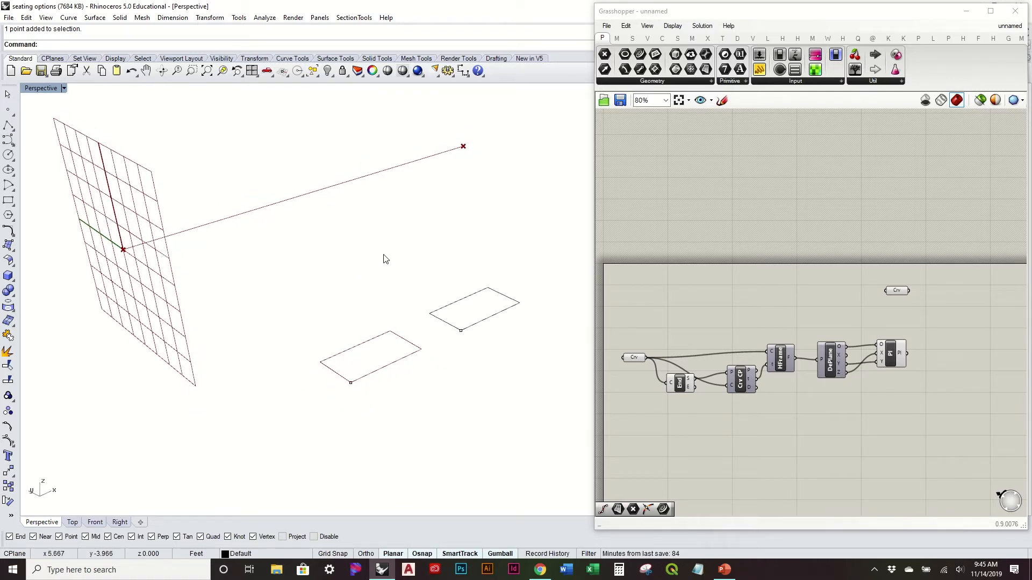
pyautogui.moveTo(362, 352); pyautogui.dragTo(278, 373, button='right')
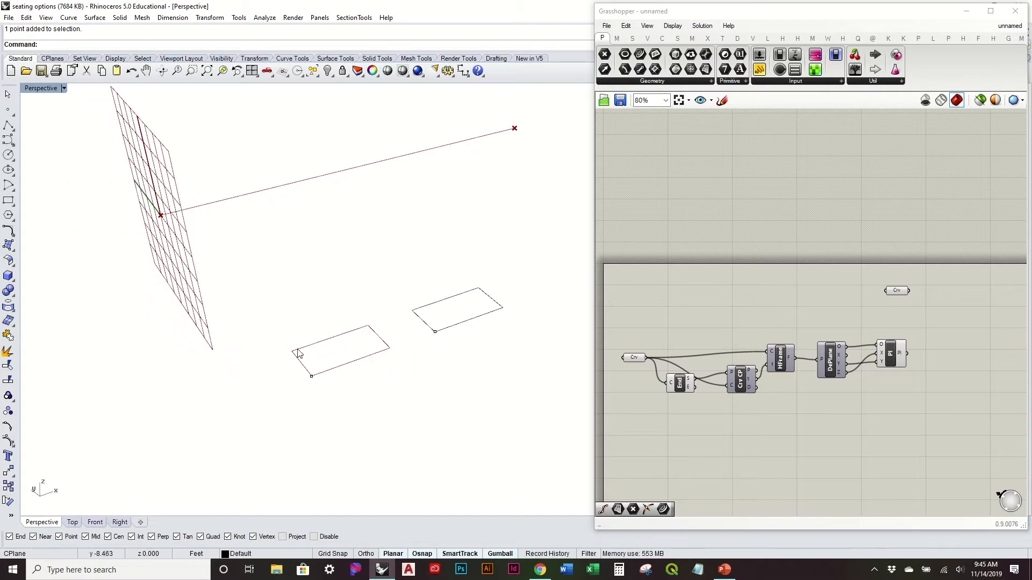
pyautogui.scroll(3, 278, 360)
pyautogui.moveTo(425, 382); pyautogui.dragTo(265, 311, button='right')
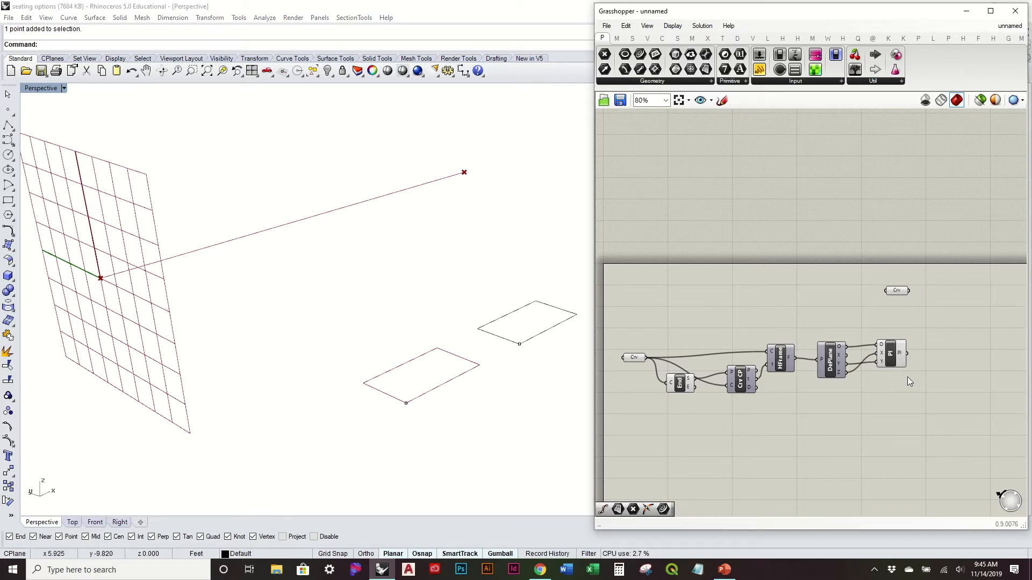
# Add a Point parameter below the profile's Curve parameter and reference the nearer rectangle's corner point in it
pyautogui.moveTo(907, 385); pyautogui.dragTo(831, 385, button='right')
pyautogui.moveTo(820, 291); pyautogui.dragTo(816, 282)
pyautogui.moveTo(446, 425); pyautogui.dragTo(345, 381)
pyautogui.click(604, 47)
pyautogui.moveTo(604, 51); pyautogui.dragTo(812, 305)
pyautogui.rightClick(813, 305)
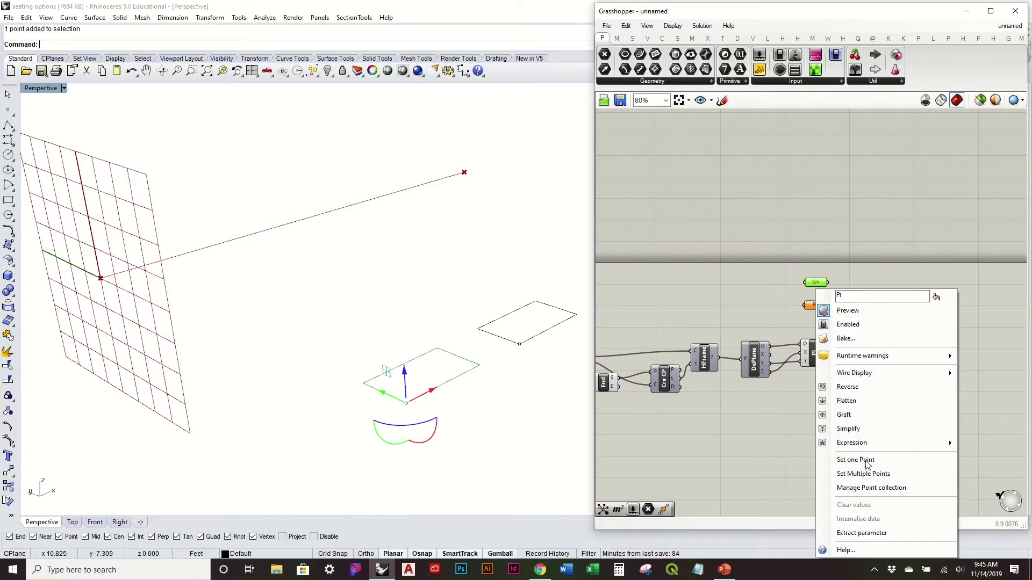
pyautogui.click(856, 459)
pyautogui.click(505, 410)
pyautogui.moveTo(505, 410); pyautogui.dragTo(473, 417, button='right')
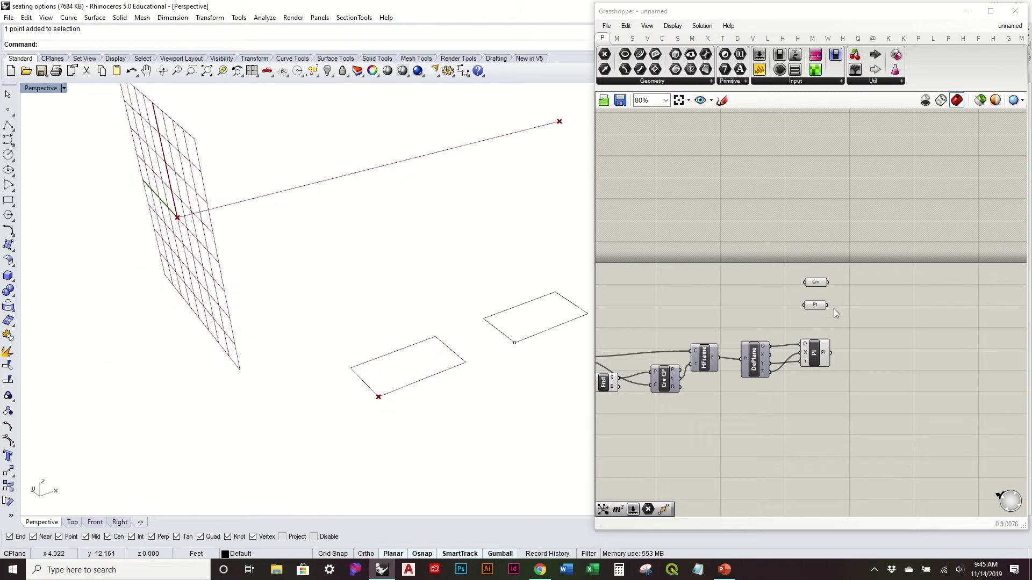
# Try an XY Plane component with the Point parameter connected as its origin
pyautogui.click(648, 39)
pyautogui.moveTo(341, 369); pyautogui.dragTo(366, 370, button='right')
pyautogui.moveTo(684, 70); pyautogui.dragTo(878, 310)
pyautogui.moveTo(527, 344)
pyautogui.mouseDown(button='right')
pyautogui.moveTo(520, 375)
pyautogui.moveTo(539, 334)
pyautogui.mouseUp(button='right')
# Compare the axis directions of the XY plane at the rectangle's corner with those of the vertical plane on the line
pyautogui.moveTo(380, 407); pyautogui.dragTo(447, 279, button='right')
pyautogui.moveTo(439, 301); pyautogui.dragTo(387, 350, button='right')
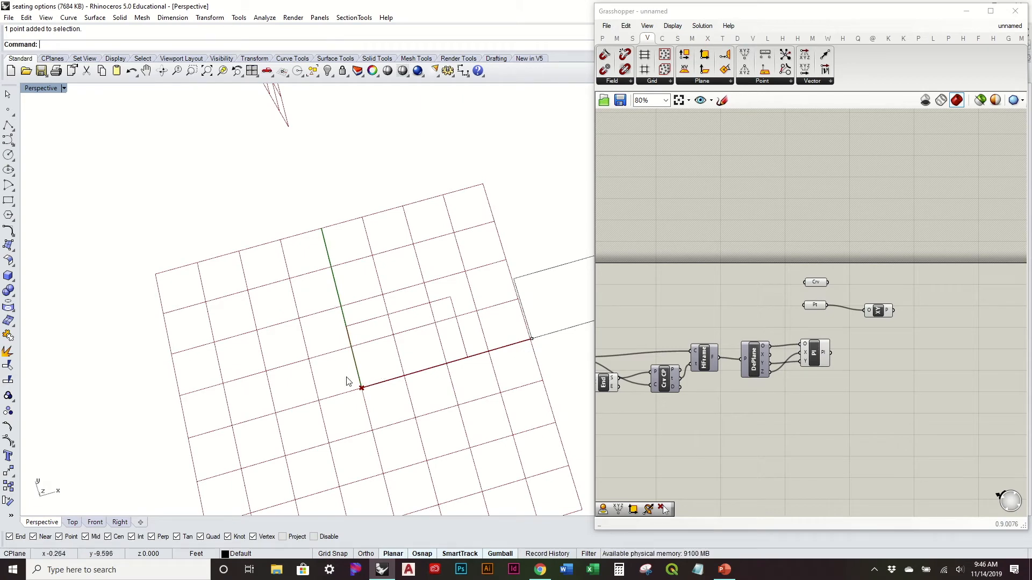
pyautogui.moveTo(323, 388); pyautogui.dragTo(349, 349, button='right')
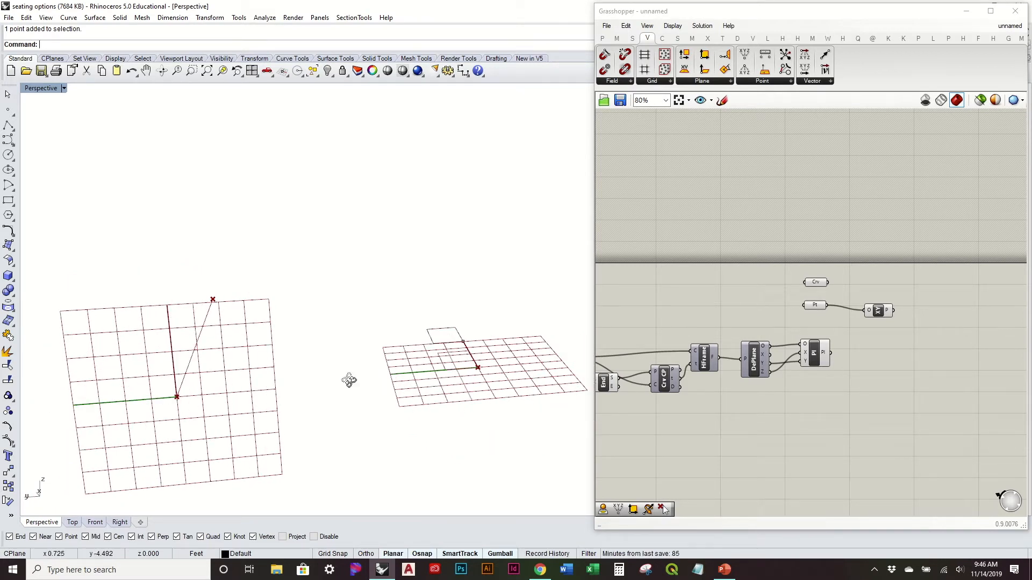
pyautogui.moveTo(355, 376); pyautogui.dragTo(256, 343, button='right')
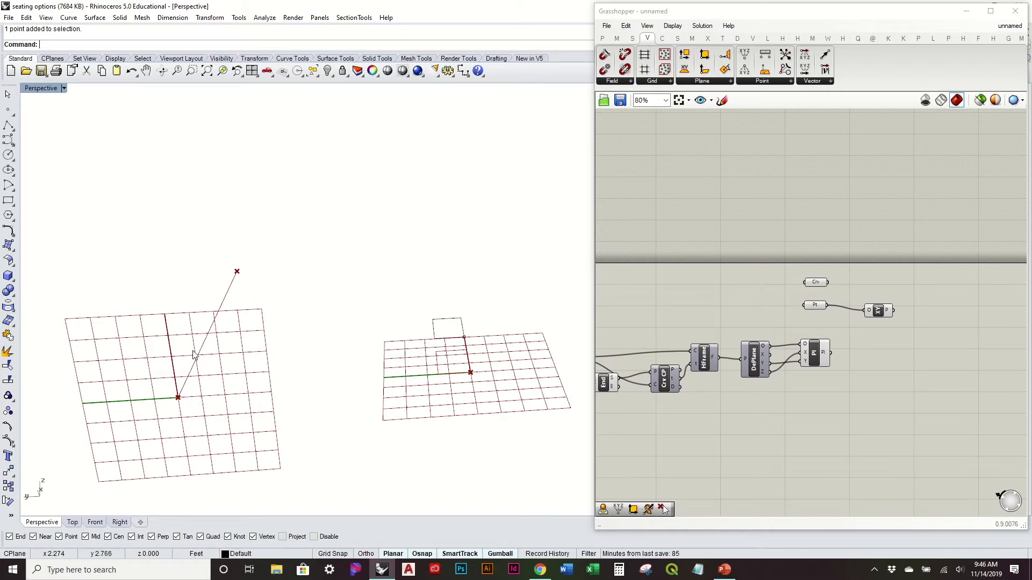
pyautogui.moveTo(307, 313); pyautogui.dragTo(291, 328, button='right')
pyautogui.click(442, 344)
pyautogui.click(325, 300)
pyautogui.click(236, 298)
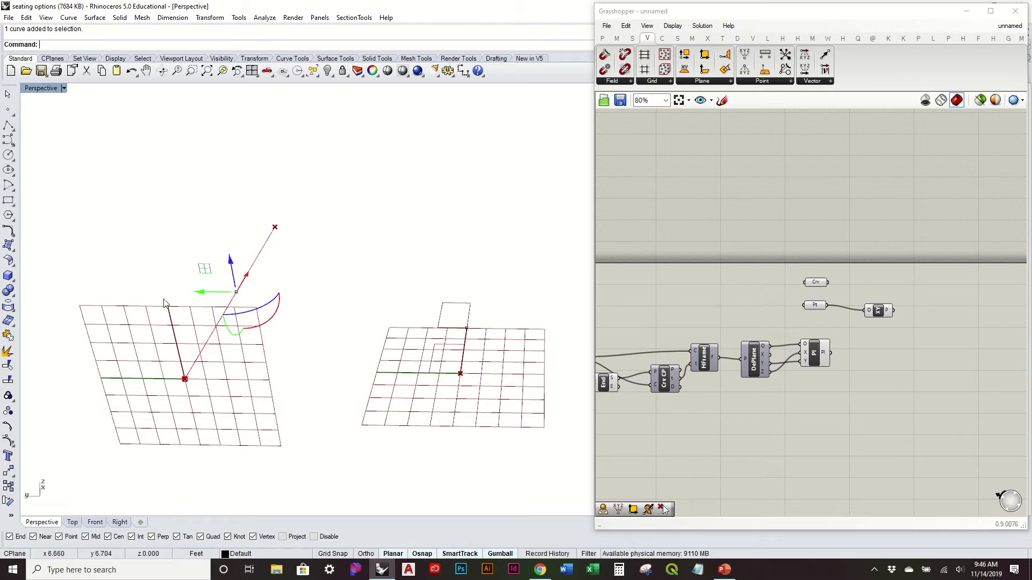
pyautogui.click(308, 377)
pyautogui.moveTo(305, 373); pyautogui.dragTo(295, 358, button='right')
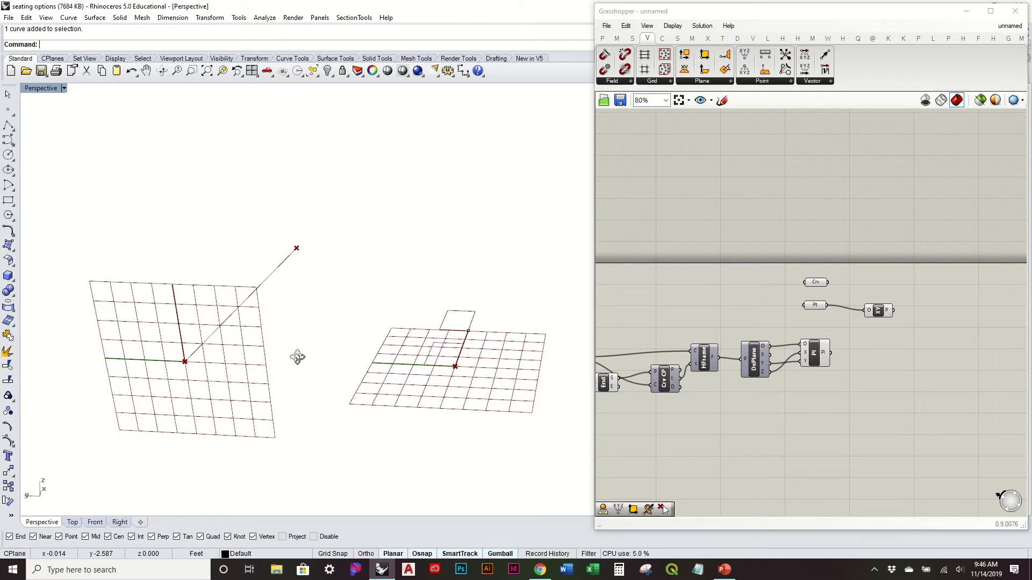
pyautogui.moveTo(251, 305); pyautogui.dragTo(449, 313, button='right')
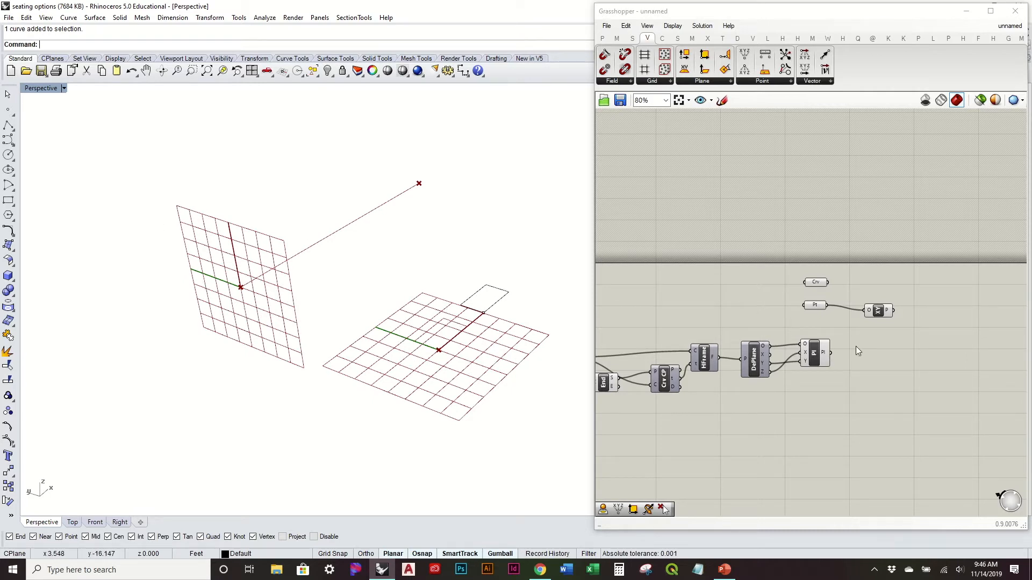
# Replace the XY Plane component with a Construct Plane component and connect the Point parameter to its origin input
pyautogui.moveTo(879, 312); pyautogui.dragTo(865, 307)
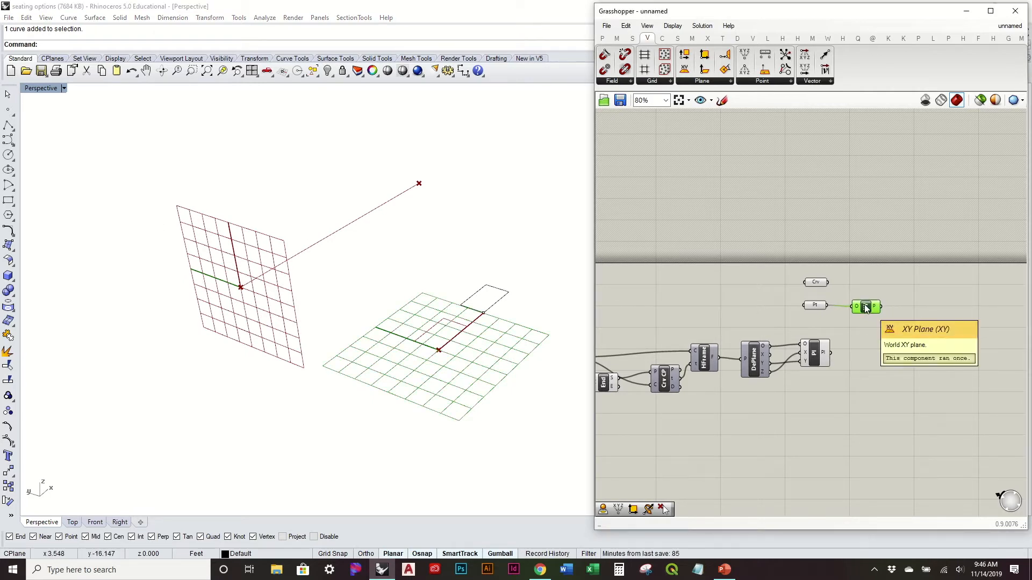
pyautogui.press('Delete')
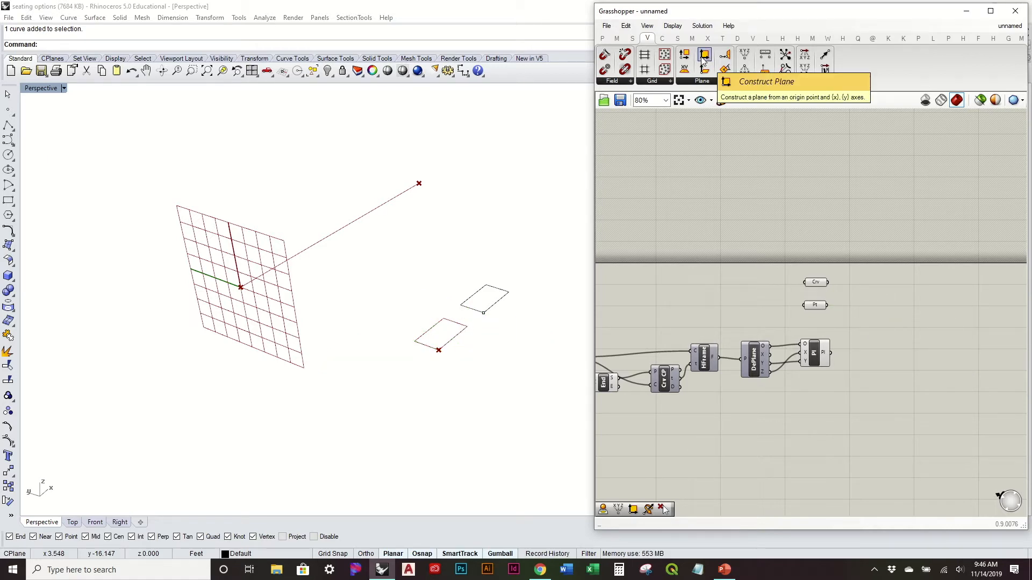
pyautogui.moveTo(704, 60); pyautogui.dragTo(826, 215)
pyautogui.moveTo(875, 323); pyautogui.dragTo(875, 322)
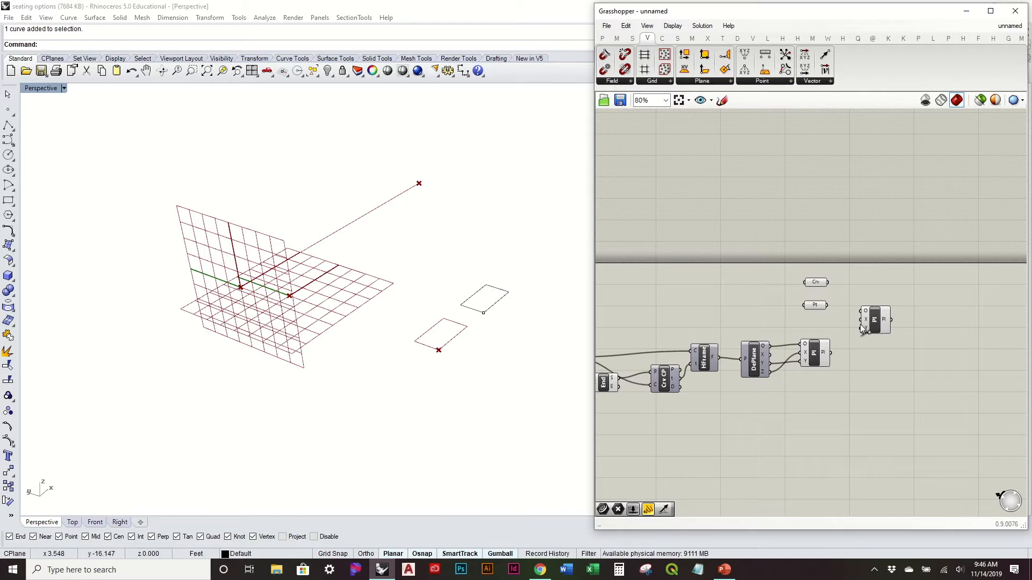
pyautogui.scroll(2, 861, 324)
pyautogui.moveTo(831, 296); pyautogui.dragTo(889, 313)
pyautogui.click(842, 329)
pyautogui.moveTo(492, 348); pyautogui.dragTo(466, 354, button='right')
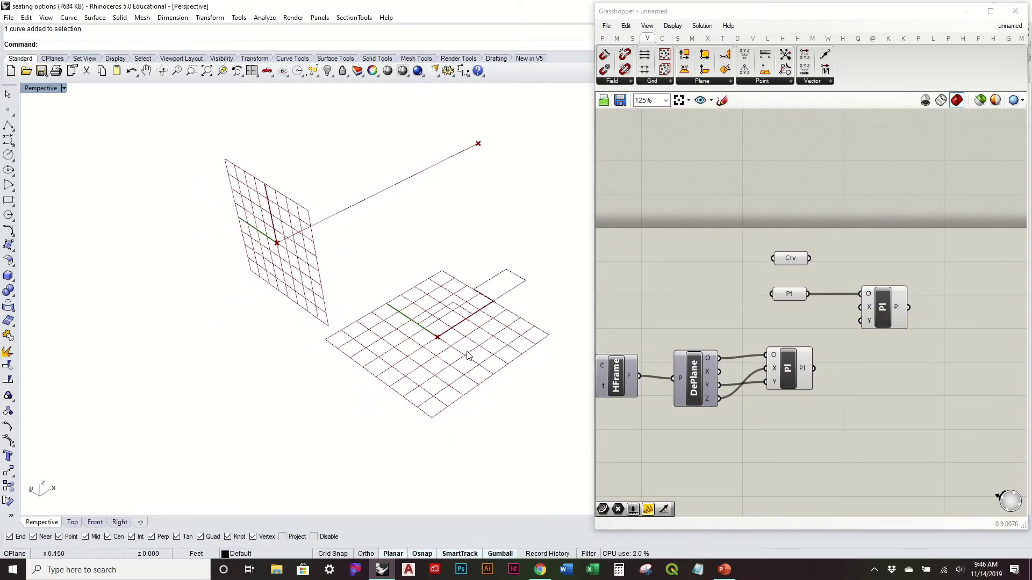
pyautogui.click(879, 310)
pyautogui.click(903, 380)
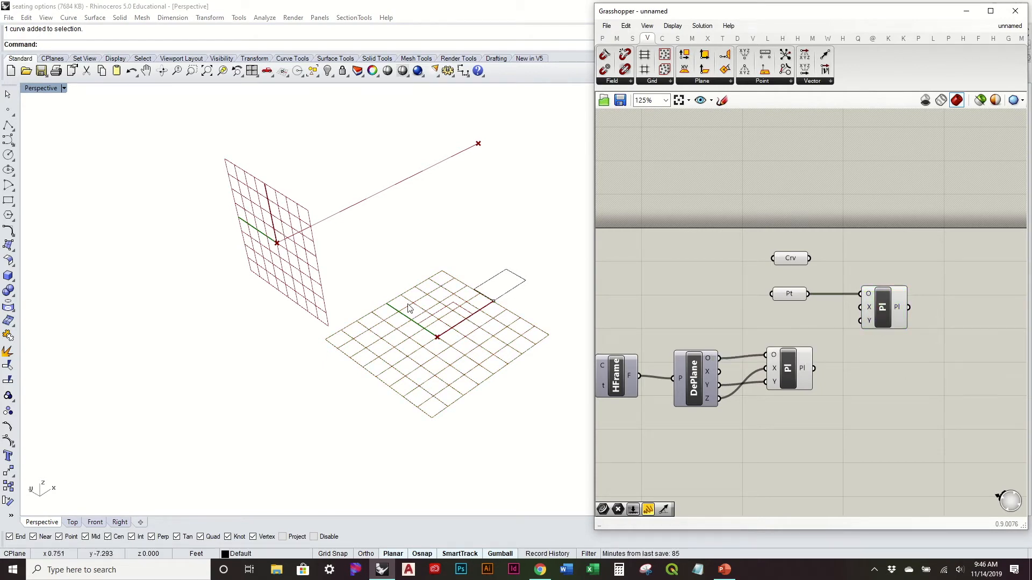
# Add a Unit Y vector below the Point parameter and connect it to the new Construct Plane's X-axis input
pyautogui.moveTo(465, 343); pyautogui.dragTo(430, 263, button='right')
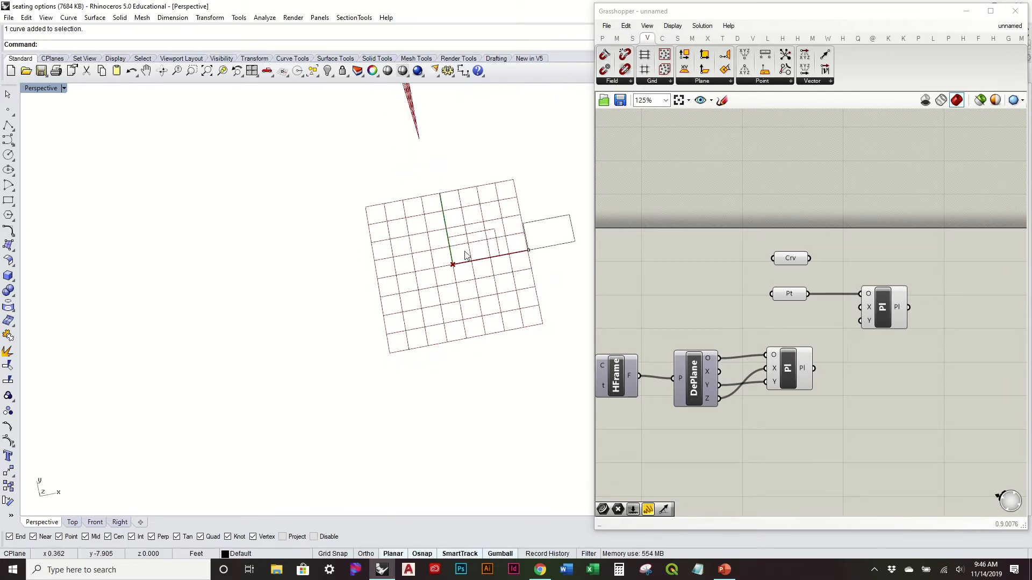
pyautogui.moveTo(855, 335); pyautogui.dragTo(875, 303, button='right')
pyautogui.doubleClick(822, 293)
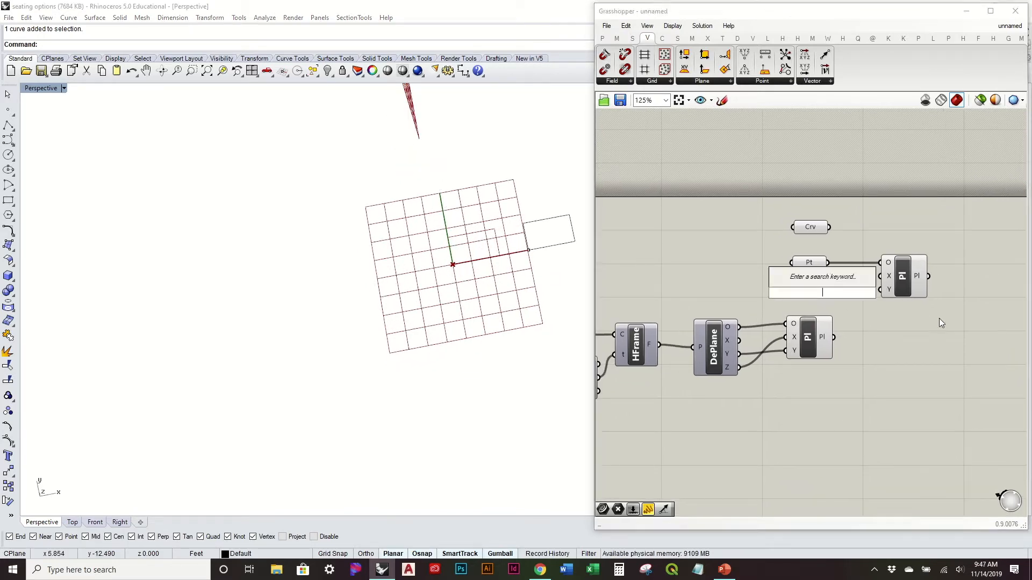
pyautogui.write('y')
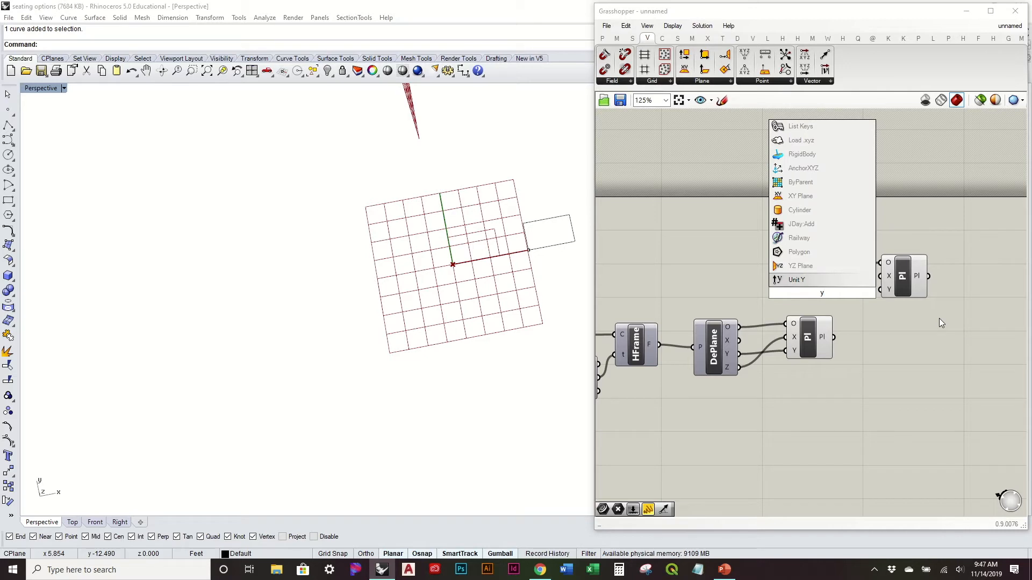
pyautogui.click(813, 280)
pyautogui.moveTo(845, 293); pyautogui.dragTo(911, 289)
pyautogui.moveTo(820, 268); pyautogui.dragTo(837, 284)
pyautogui.moveTo(917, 292); pyautogui.dragTo(926, 276)
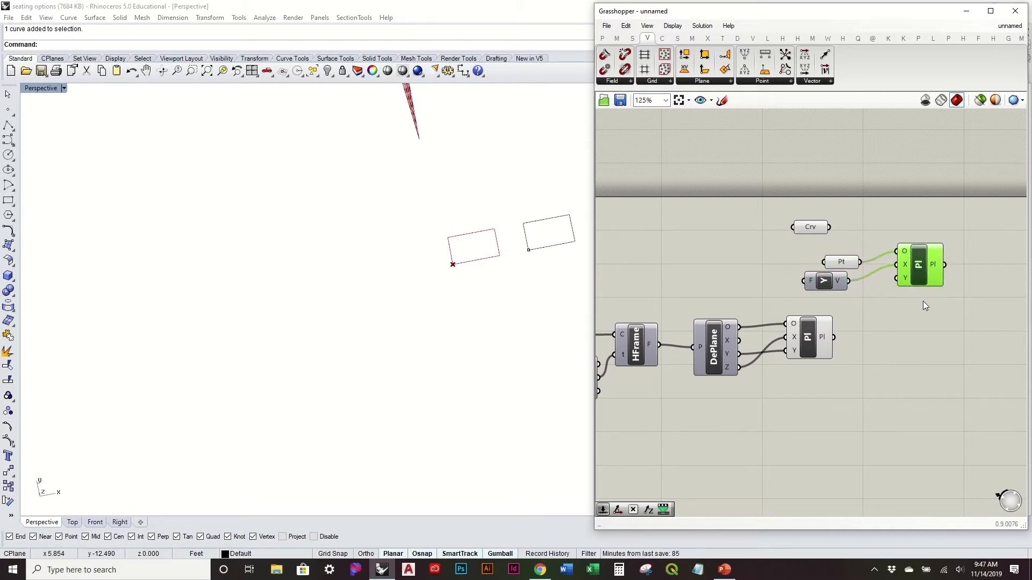
# Add a Unit X vector below Unit Y and connect it to the new Construct Plane's Y-axis input
pyautogui.click(853, 308)
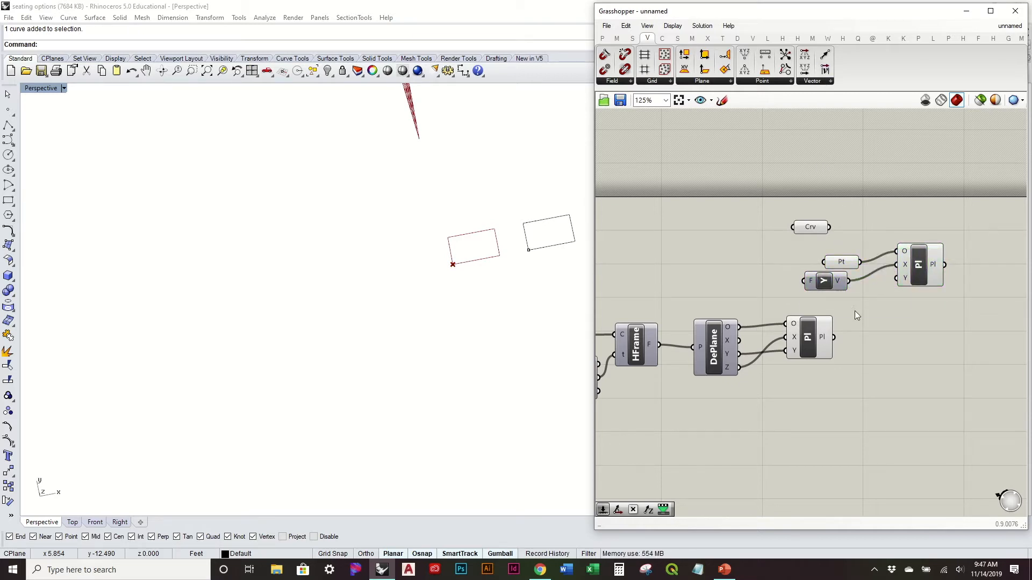
pyautogui.doubleClick(855, 311)
pyautogui.write('unit x')
pyautogui.press('Return')
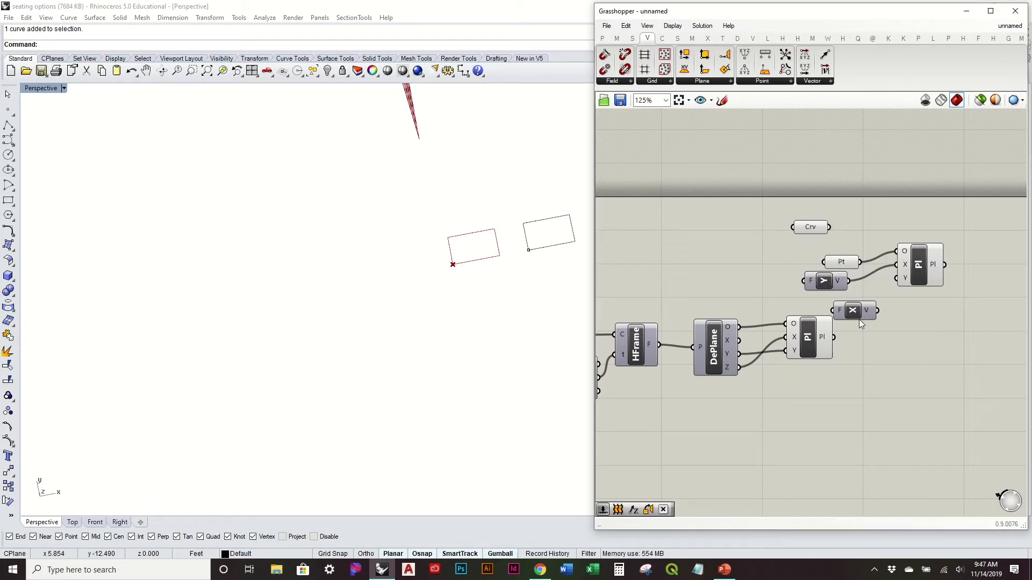
pyautogui.moveTo(877, 311); pyautogui.dragTo(833, 305)
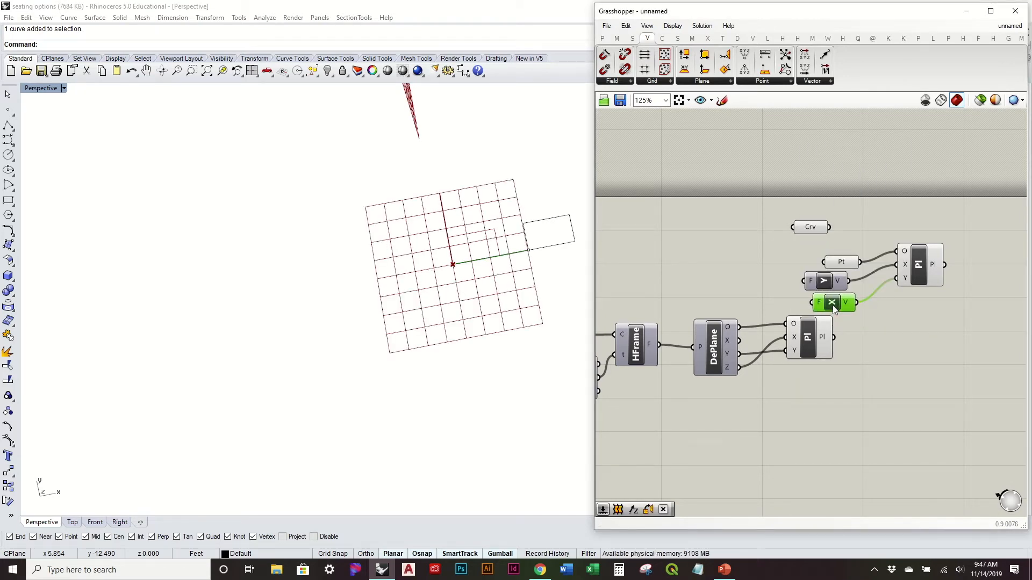
# Check the profile plane's swapped axes against the vertical plane, and align its Construct Plane component with its Point and vector inputs
pyautogui.moveTo(397, 315); pyautogui.dragTo(500, 277, button='right')
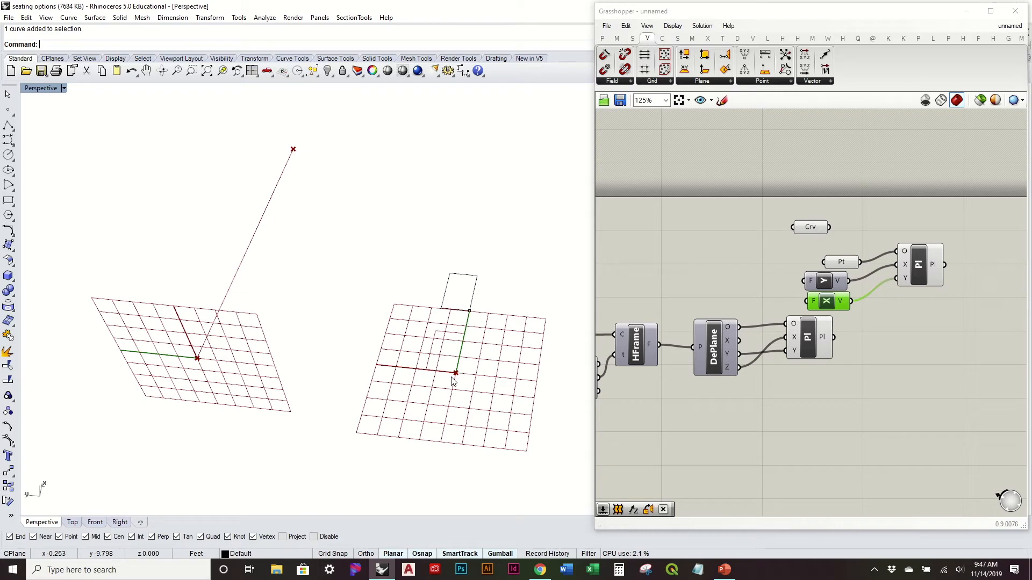
pyautogui.scroll(3, 470, 300)
pyautogui.scroll(-5, 380, 369)
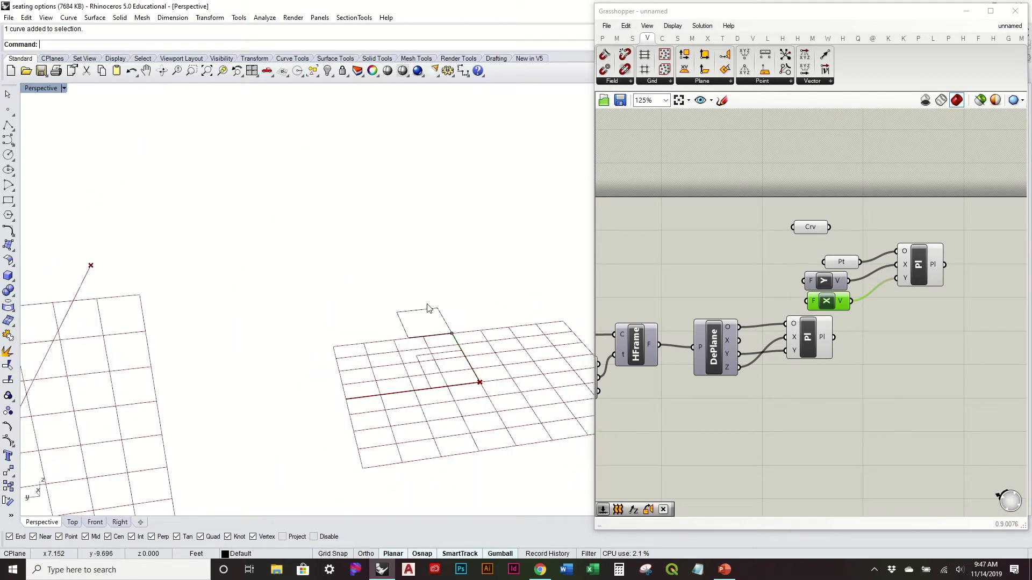
pyautogui.moveTo(413, 288)
pyautogui.mouseDown(button='right')
pyautogui.moveTo(339, 323)
pyautogui.moveTo(318, 290)
pyautogui.moveTo(432, 243)
pyautogui.moveTo(424, 305)
pyautogui.mouseUp(button='right')
pyautogui.moveTo(907, 266); pyautogui.dragTo(819, 299, button='right')
pyautogui.moveTo(832, 306)
pyautogui.mouseDown()
pyautogui.moveTo(845, 316)
pyautogui.moveTo(832, 321)
pyautogui.mouseUp()
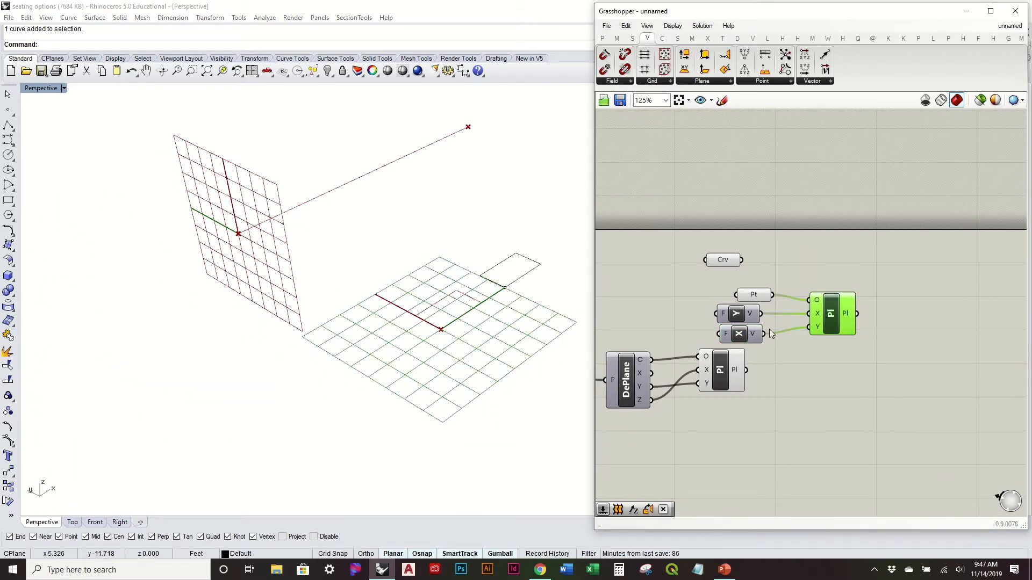
# Apply the expression -x to the Y-axis input of the profile's Construct Plane component to reverse the Unit X vector
pyautogui.click(738, 336)
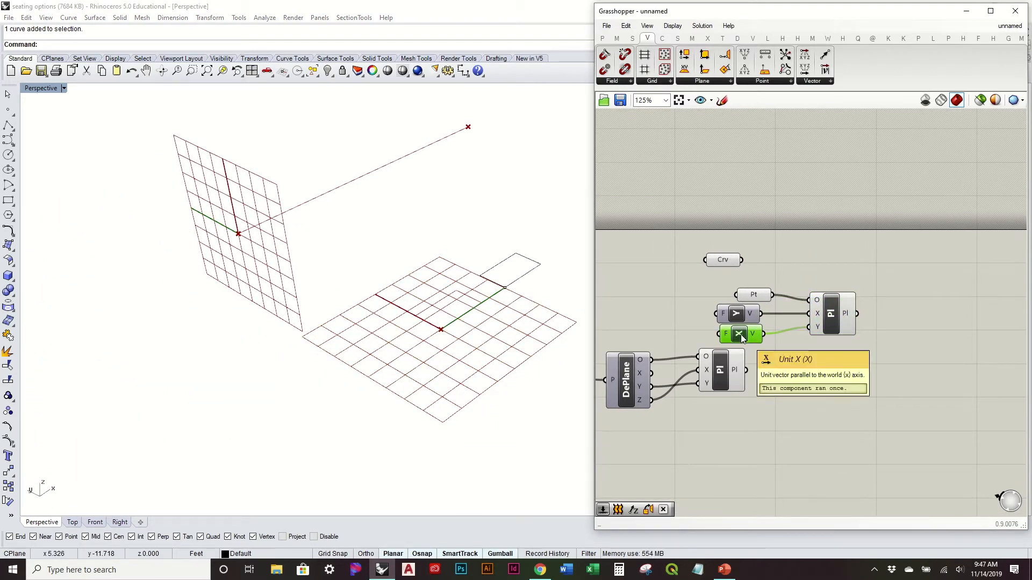
pyautogui.moveTo(817, 328)
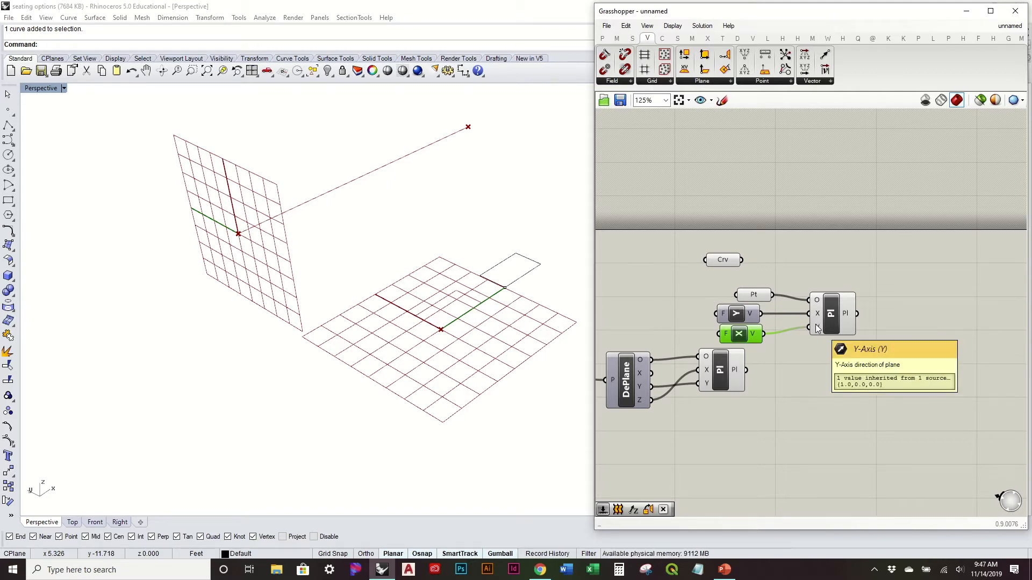
pyautogui.rightClick(817, 328)
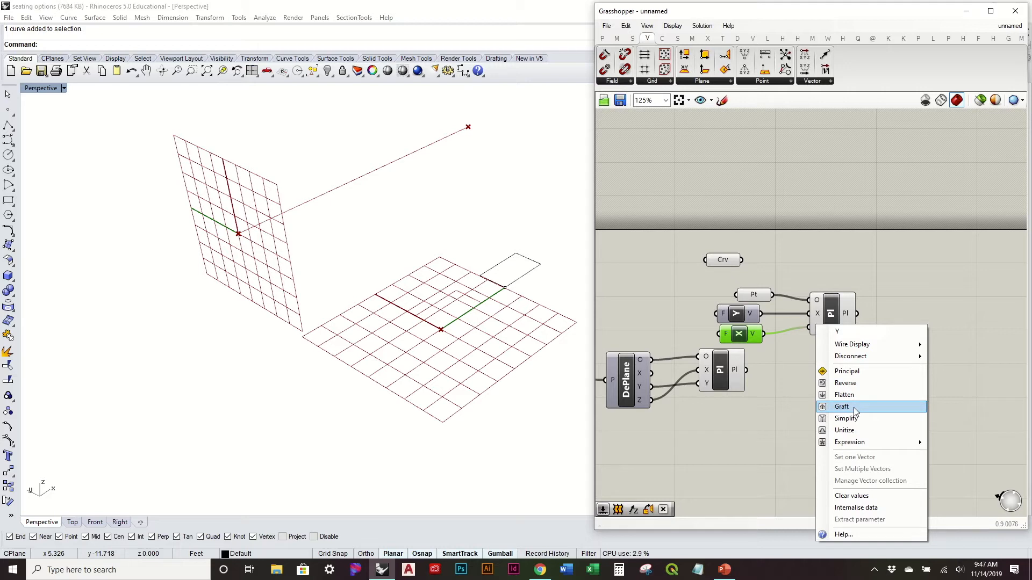
pyautogui.moveTo(886, 448)
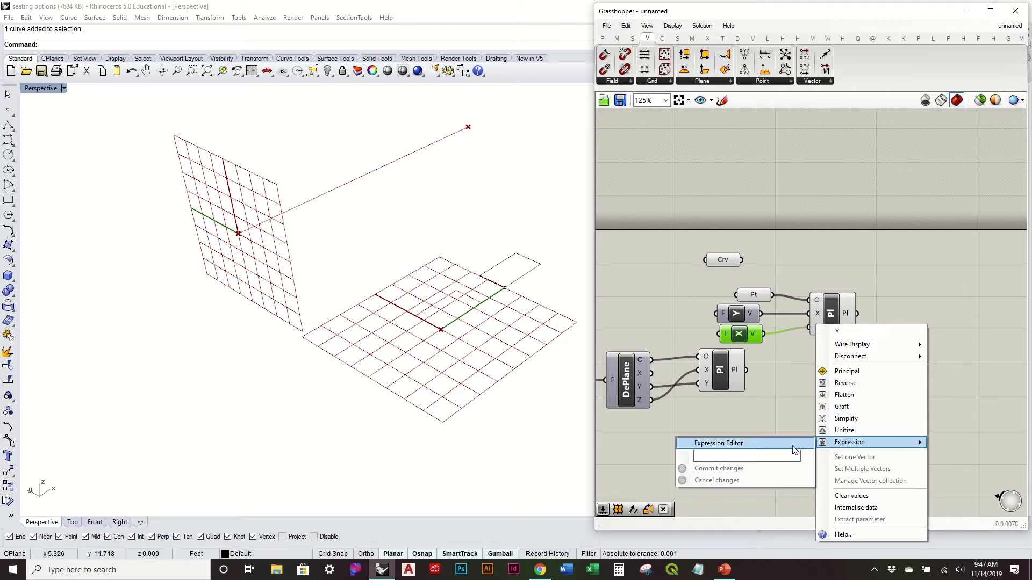
pyautogui.write('-x')
pyautogui.click(783, 466)
pyautogui.moveTo(304, 317); pyautogui.dragTo(409, 351, button='right')
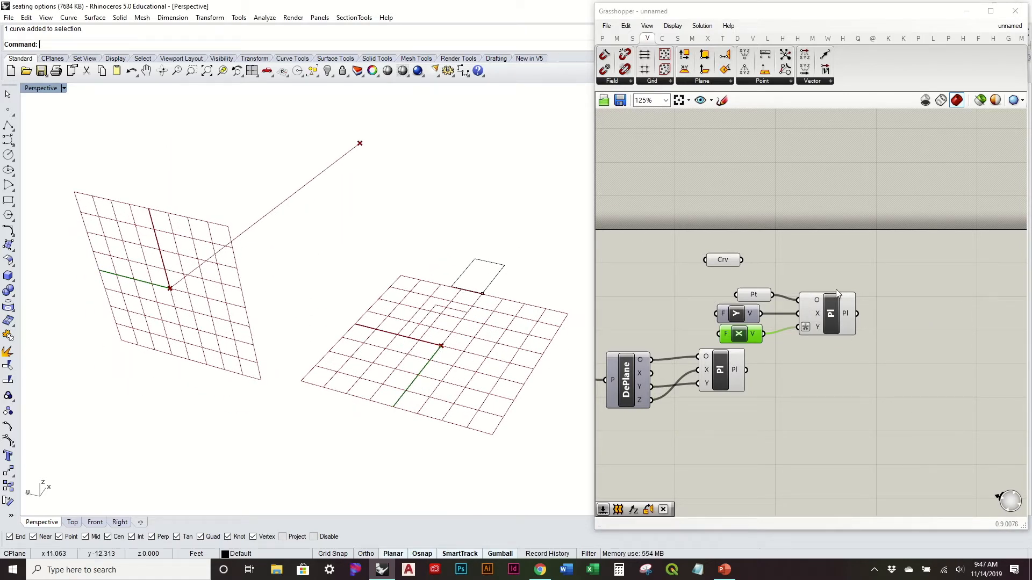
# Move the profile plane's Point, vector and Construct Plane components above the target plane's components, with the profile Curve parameter just above them
pyautogui.moveTo(888, 353); pyautogui.dragTo(714, 292)
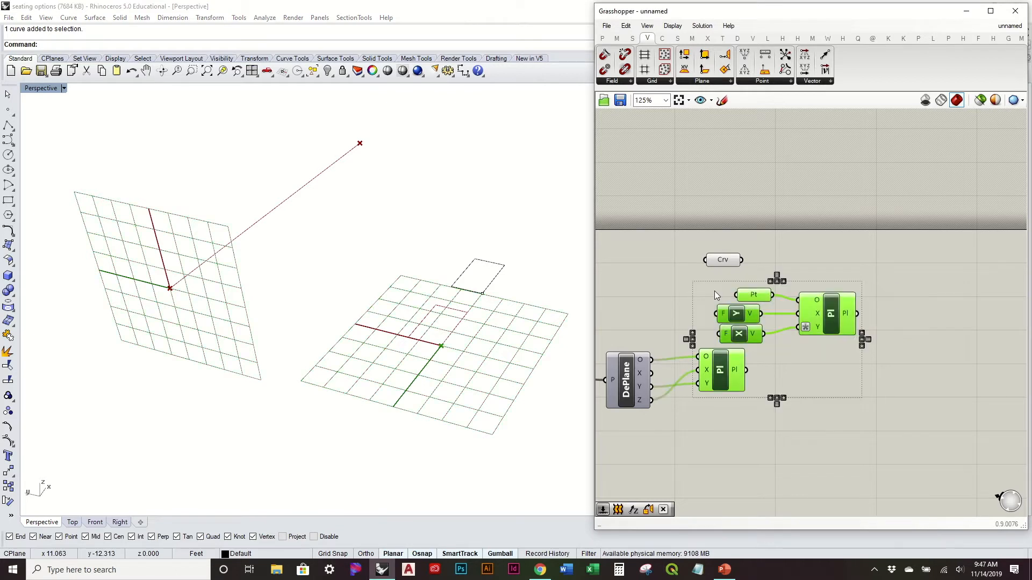
pyautogui.click(714, 292)
pyautogui.moveTo(912, 360); pyautogui.dragTo(886, 336)
pyautogui.moveTo(893, 329); pyautogui.dragTo(714, 292)
pyautogui.moveTo(837, 316); pyautogui.dragTo(717, 306)
pyautogui.click(678, 338)
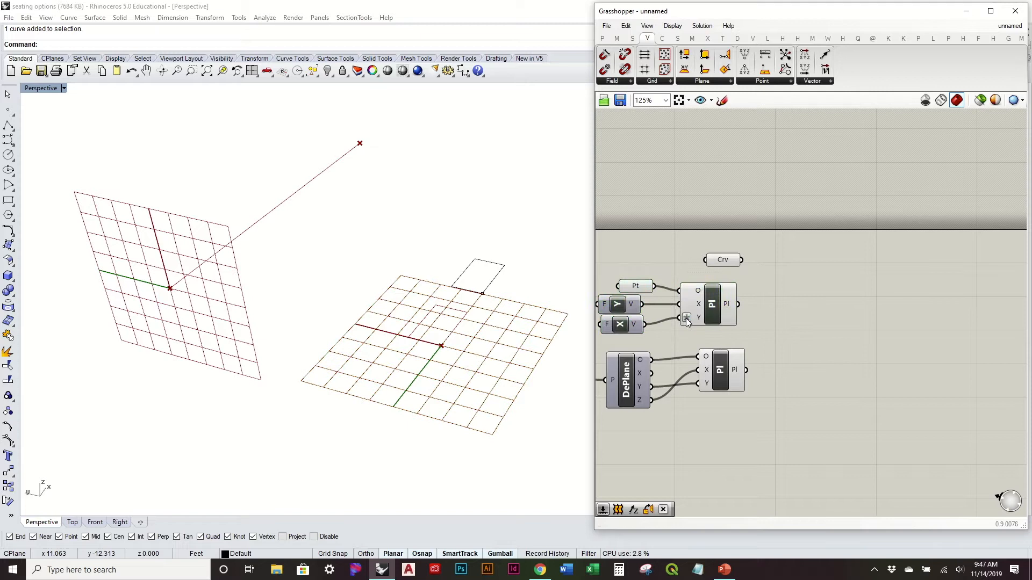
pyautogui.moveTo(448, 281); pyautogui.dragTo(435, 293, button='right')
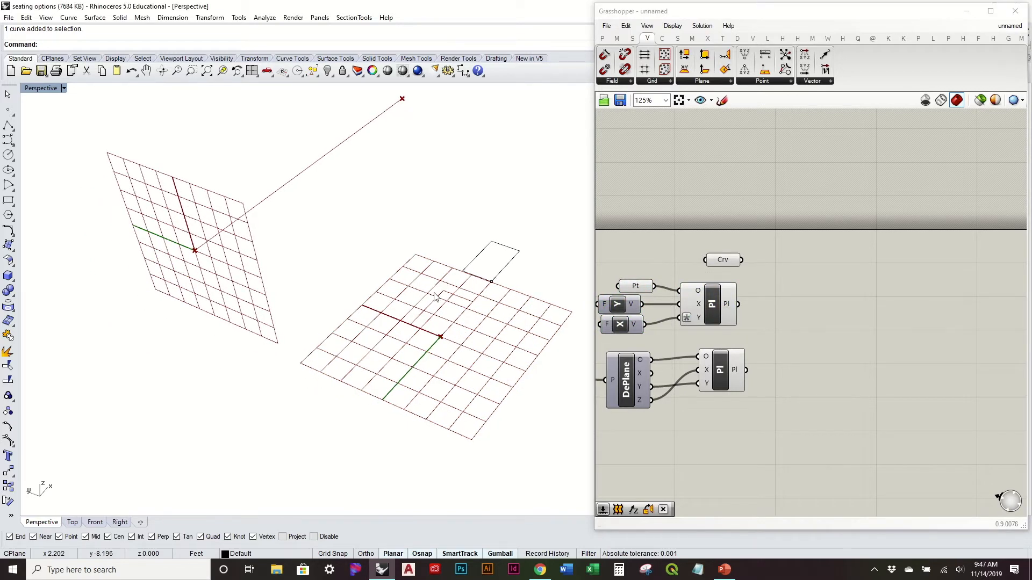
pyautogui.moveTo(725, 262); pyautogui.dragTo(776, 257)
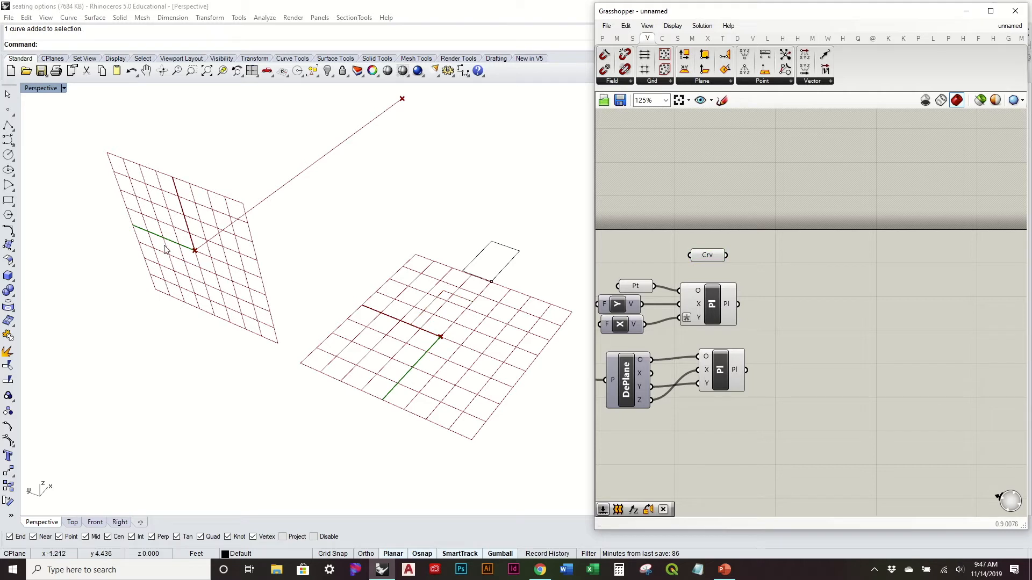
# Turn off the preview of the source and target plane components
pyautogui.moveTo(777, 425); pyautogui.dragTo(605, 276)
pyautogui.press('space')
pyautogui.click(654, 252)
# Add an Orient component beside the plane components and connect the profile Curve parameter to its geometry input
pyautogui.doubleClick(878, 292)
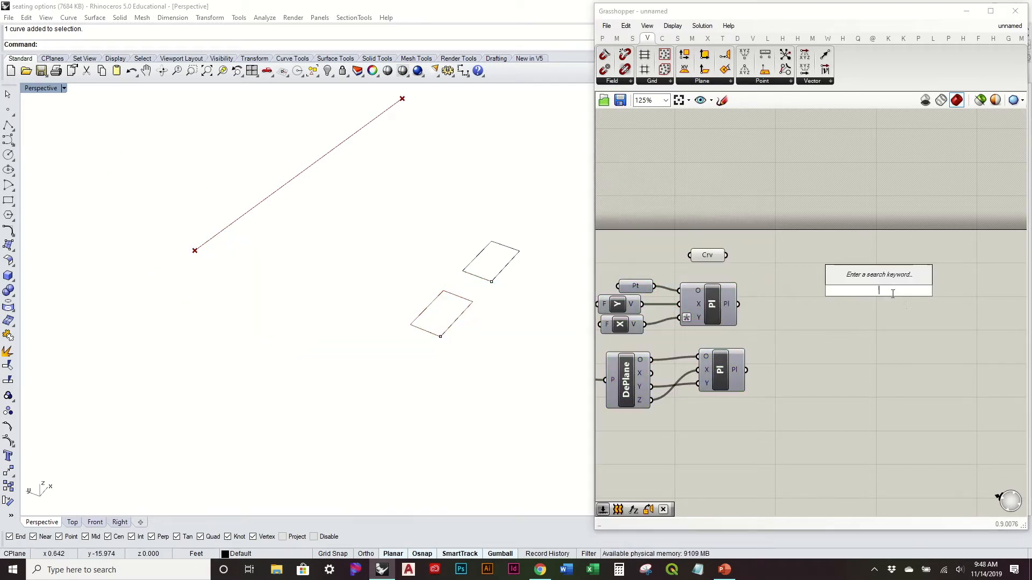
pyautogui.write('or')
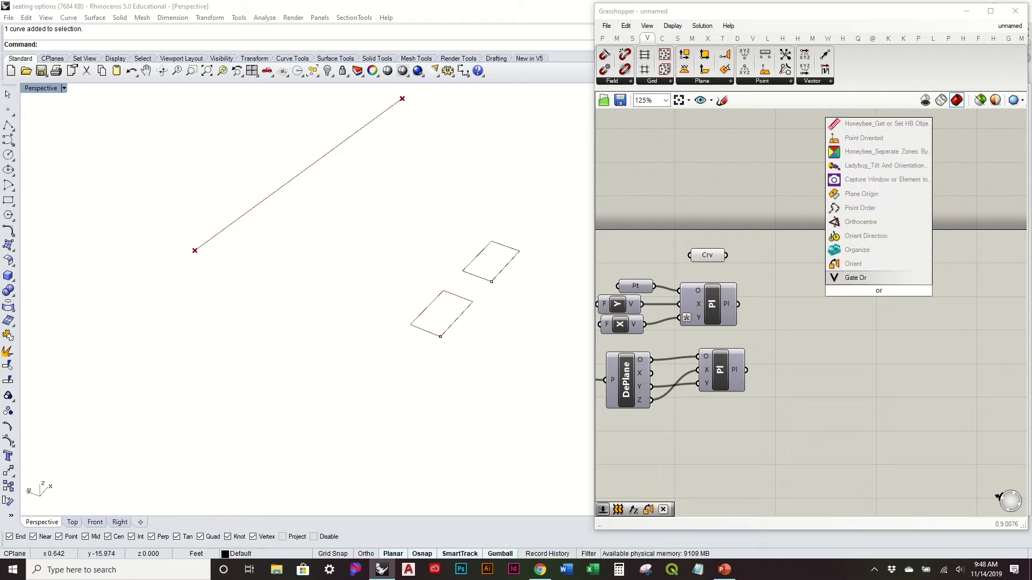
pyautogui.click(865, 264)
pyautogui.moveTo(874, 295); pyautogui.dragTo(825, 270)
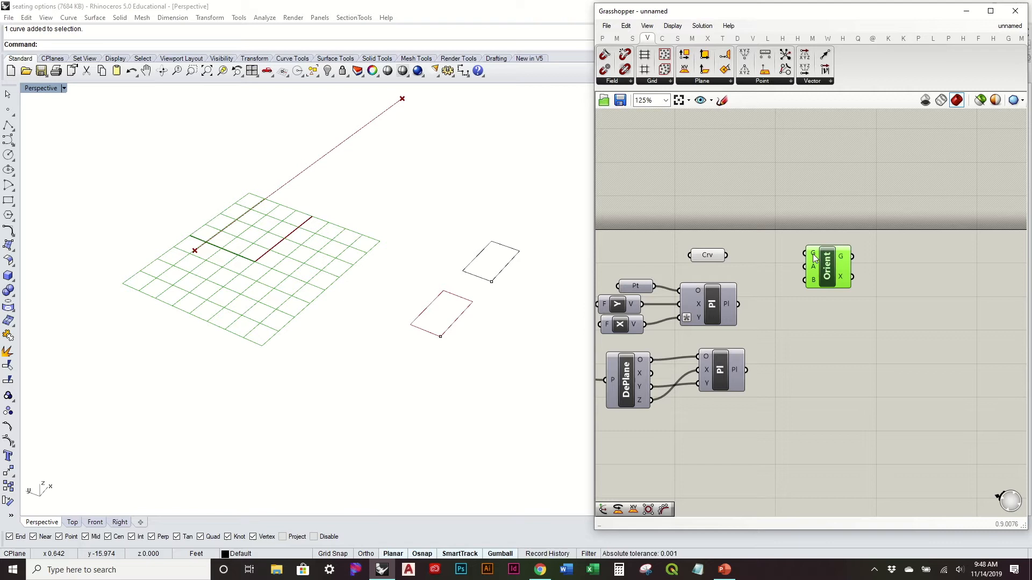
pyautogui.moveTo(725, 254); pyautogui.dragTo(822, 251)
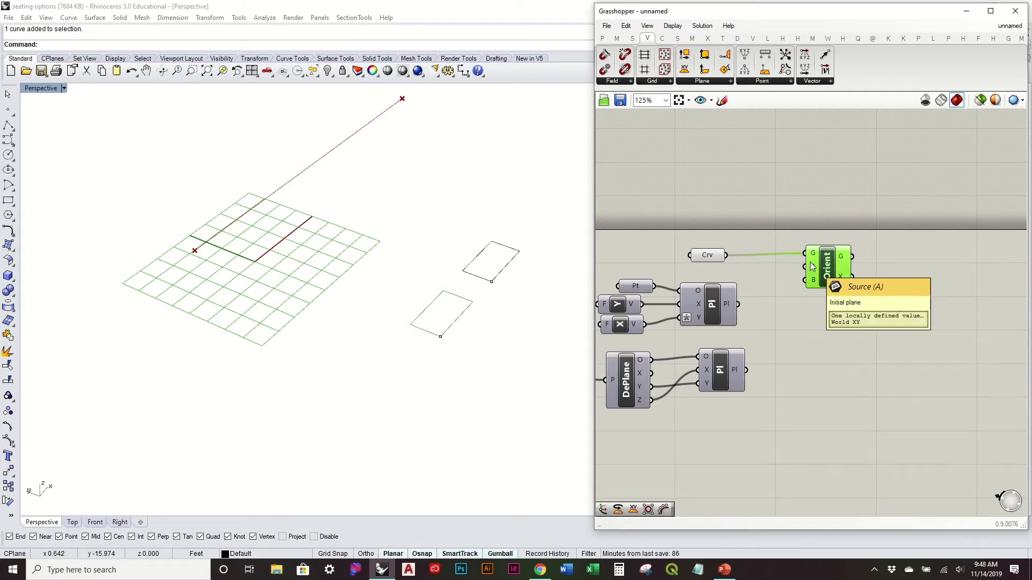
# Connect the profile plane to Orient's source input A and the curve-start plane to its target input B
pyautogui.click(705, 309)
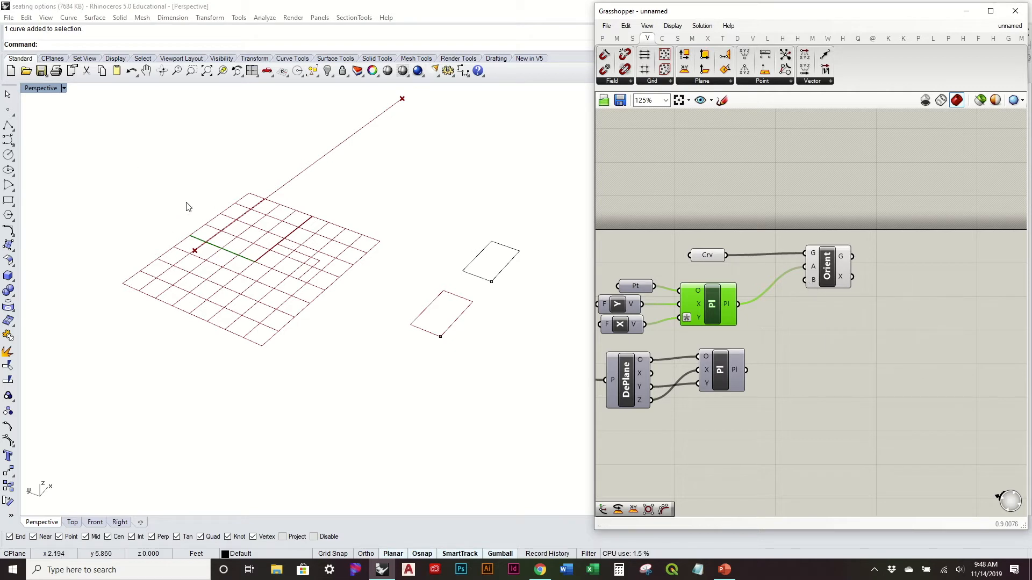
pyautogui.click(723, 381)
pyautogui.moveTo(746, 370); pyautogui.dragTo(805, 280)
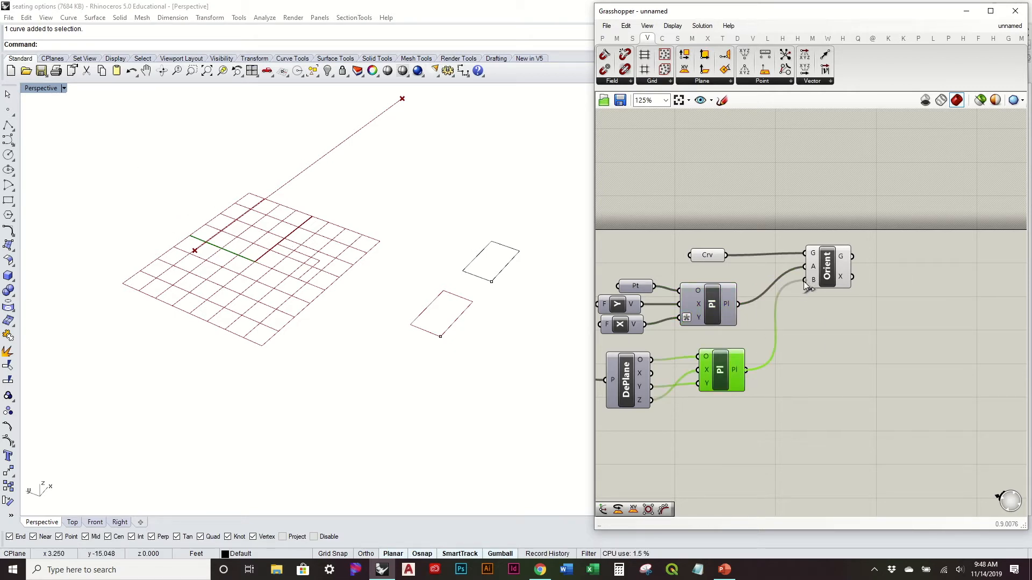
pyautogui.moveTo(347, 364); pyautogui.dragTo(327, 348, button='right')
# Copy the Curve Closest Point, Horizontal Frame, Deconstruct Plane, profile plane and Orient components, and place the copies below the originals
pyautogui.click(897, 320)
pyautogui.scroll(-3, 897, 319)
pyautogui.moveTo(911, 343); pyautogui.dragTo(979, 317, button='right')
pyautogui.scroll(2, 731, 332)
pyautogui.moveTo(752, 355); pyautogui.dragTo(689, 372, button='right')
pyautogui.scroll(-1, 730, 350)
pyautogui.moveTo(952, 421); pyautogui.dragTo(684, 244)
pyautogui.hotkey('ctrl', 'c')
pyautogui.hotkey('ctrl', 'v')
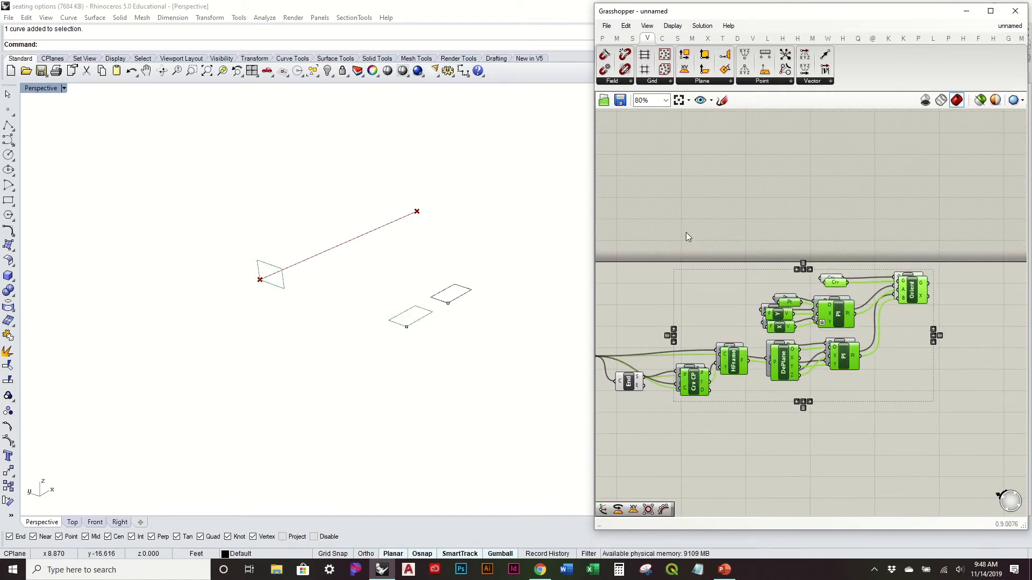
pyautogui.moveTo(782, 359); pyautogui.dragTo(798, 493)
pyautogui.click(746, 419)
# Rewire the copied Curve Closest Point's point input to the end output of the End Points component
pyautogui.moveTo(746, 420); pyautogui.dragTo(799, 363, button='right')
pyautogui.scroll(2, 753, 372)
pyautogui.click(716, 280)
pyautogui.moveTo(716, 286); pyautogui.dragTo(710, 291)
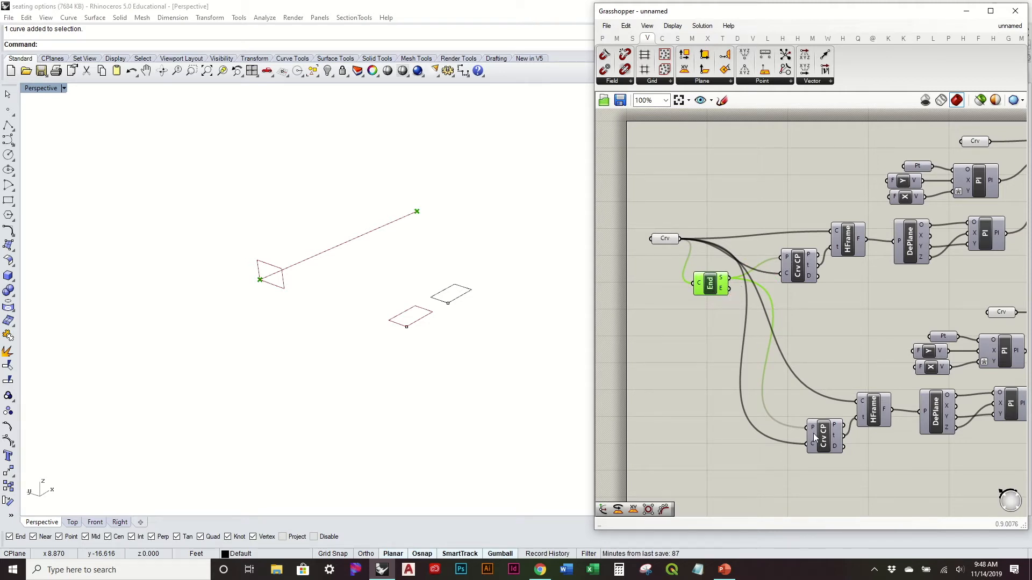
pyautogui.moveTo(729, 293); pyautogui.dragTo(809, 428)
pyautogui.moveTo(888, 364); pyautogui.dragTo(670, 323, button='right')
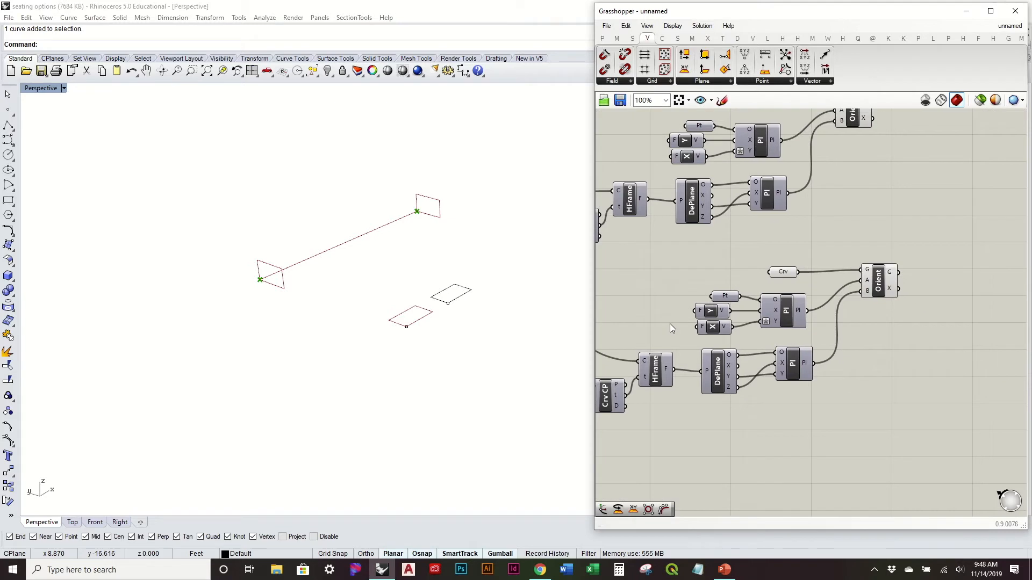
# Assign the second seating profile to the copied Curve parameter
pyautogui.moveTo(493, 287); pyautogui.dragTo(476, 290, button='right')
pyautogui.click(479, 278)
pyautogui.scroll(1, 856, 262)
pyautogui.click(762, 275)
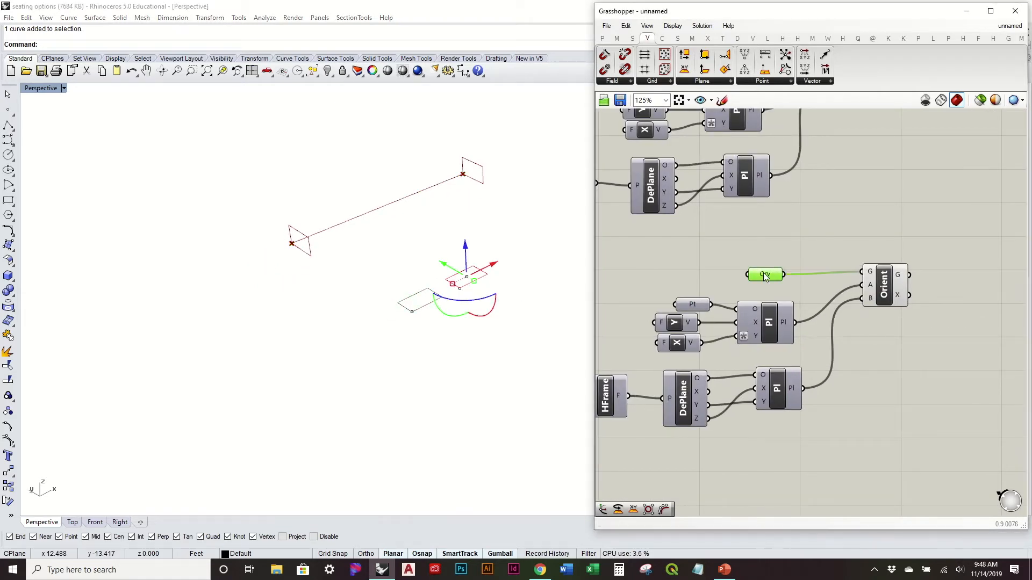
pyautogui.rightClick(764, 274)
pyautogui.click(816, 441)
# Assign the second profile's corner point to the copied Point parameter
pyautogui.click(459, 288)
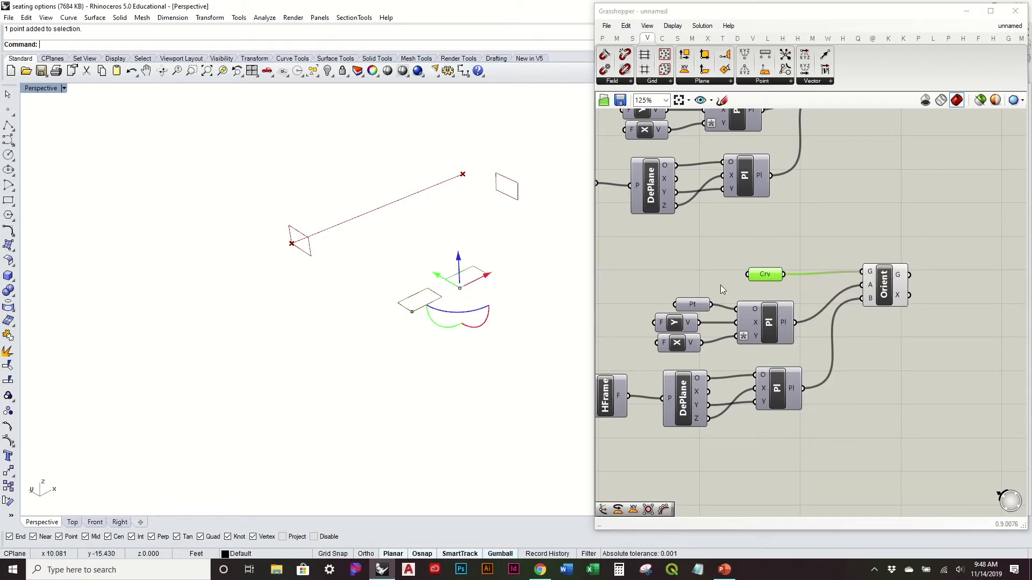
pyautogui.click(693, 304)
pyautogui.rightClick(693, 302)
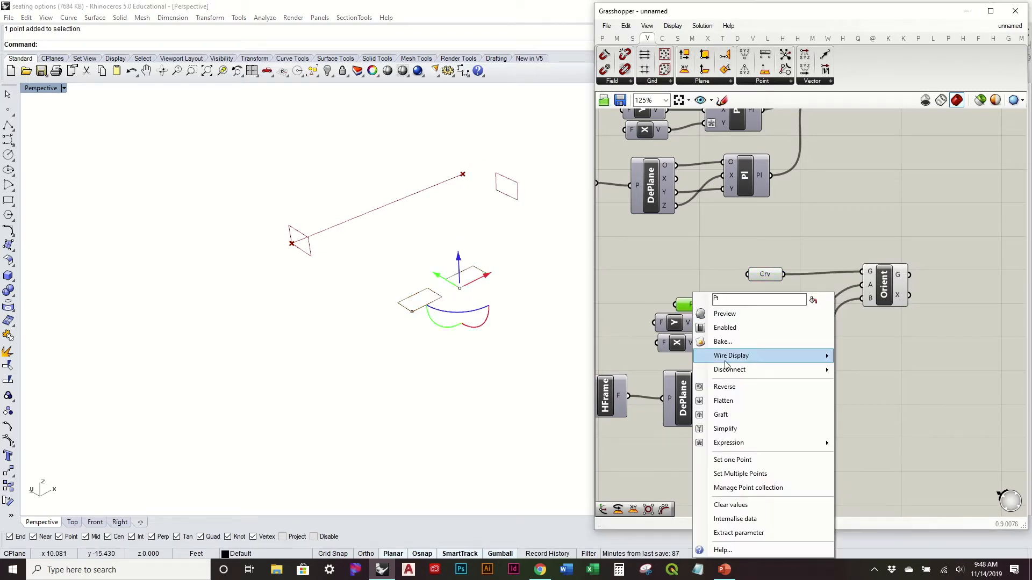
pyautogui.click(732, 460)
pyautogui.click(409, 295)
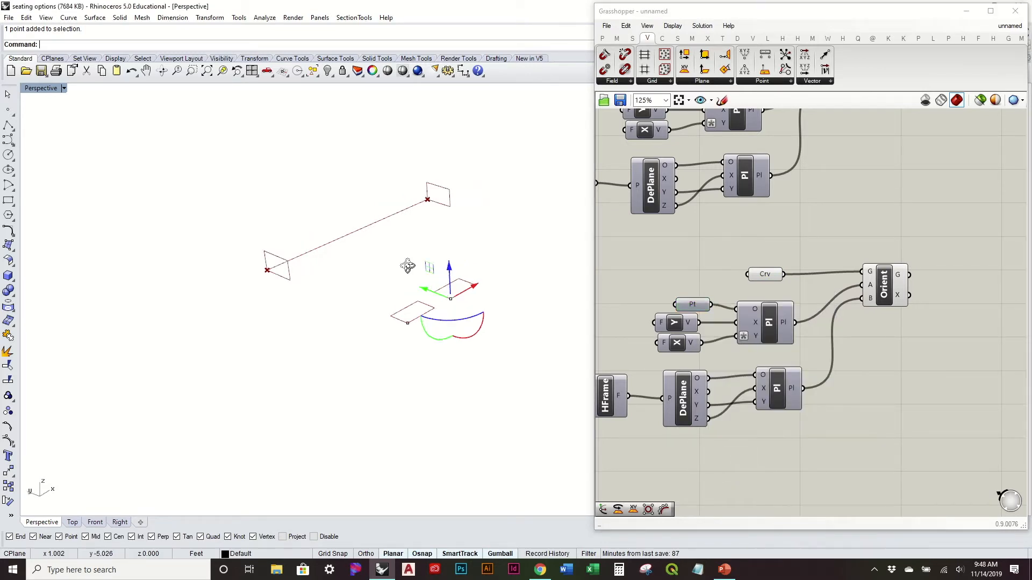
pyautogui.click(502, 301)
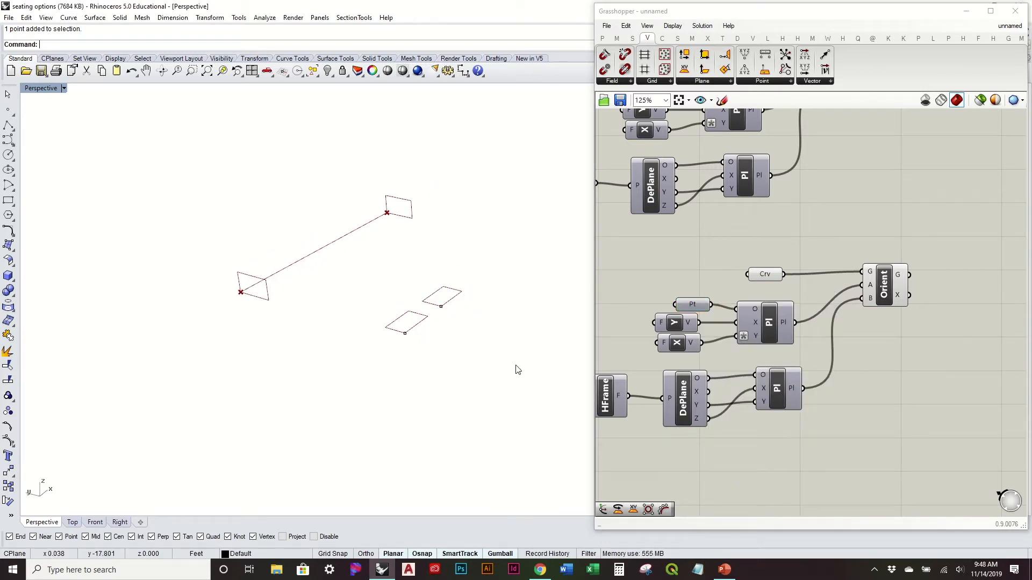
pyautogui.moveTo(348, 268); pyautogui.dragTo(385, 251)
pyautogui.click(457, 237)
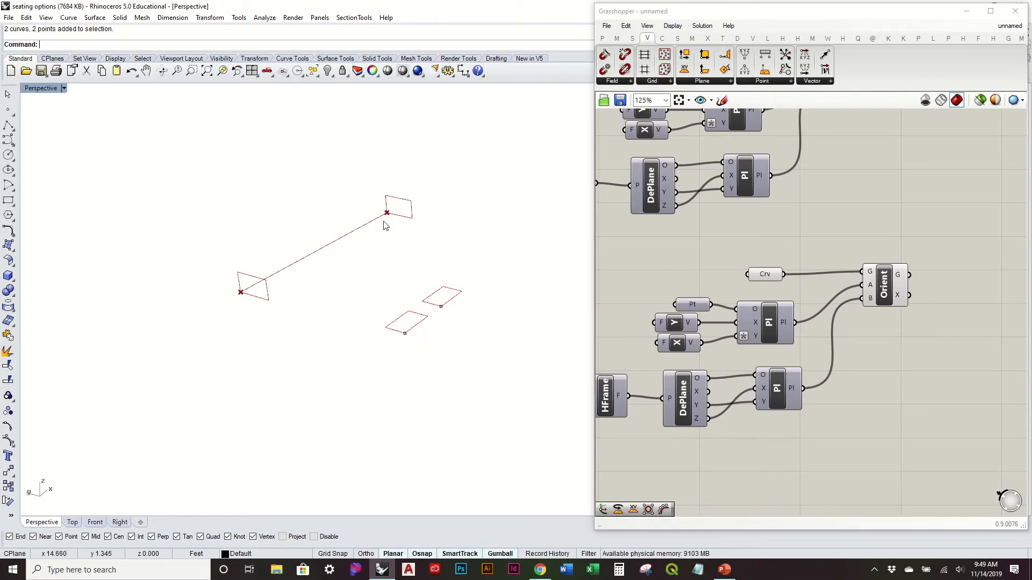
# Turn off the preview of the profile Curve parameters and plane components feeding the Orient components
pyautogui.scroll(-3, 850, 221)
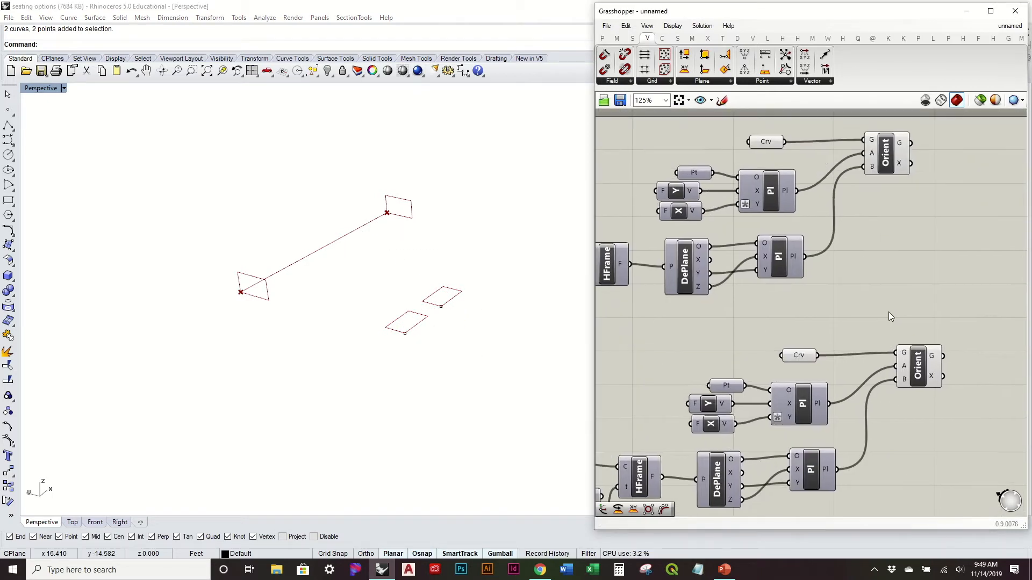
pyautogui.moveTo(867, 312); pyautogui.dragTo(872, 299, button='right')
pyautogui.moveTo(862, 336); pyautogui.dragTo(800, 166)
pyautogui.middleClick(799, 164)
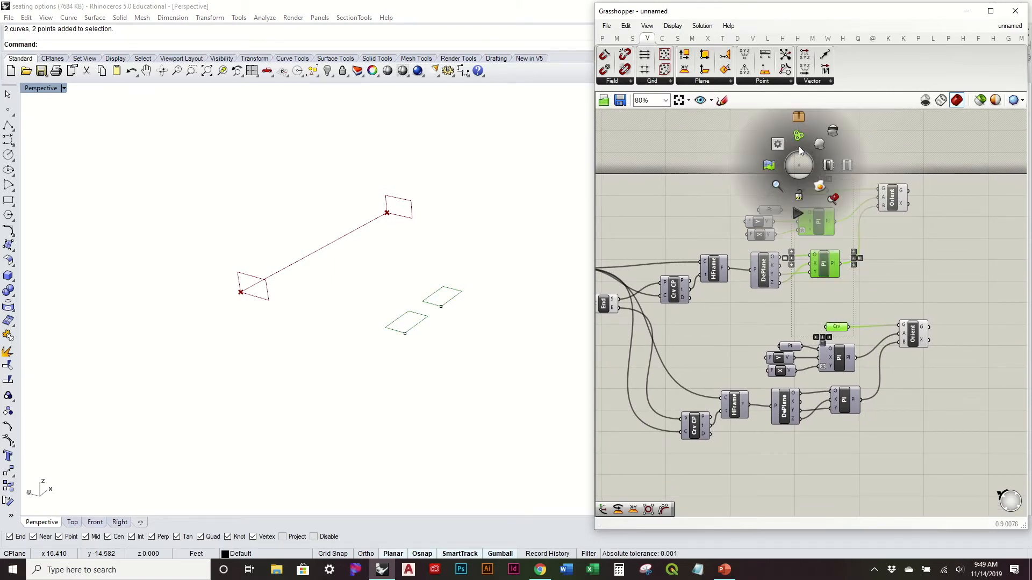
pyautogui.click(828, 128)
pyautogui.click(833, 129)
pyautogui.click(892, 198)
# Turn off the preview of the End Points component
pyautogui.moveTo(612, 320); pyautogui.dragTo(722, 316, button='right')
pyautogui.click(715, 300)
pyautogui.rightClick(718, 299)
pyautogui.click(745, 322)
pyautogui.click(749, 360)
pyautogui.moveTo(519, 331); pyautogui.dragTo(496, 317, button='right')
pyautogui.moveTo(852, 285); pyautogui.dragTo(673, 297, button='right')
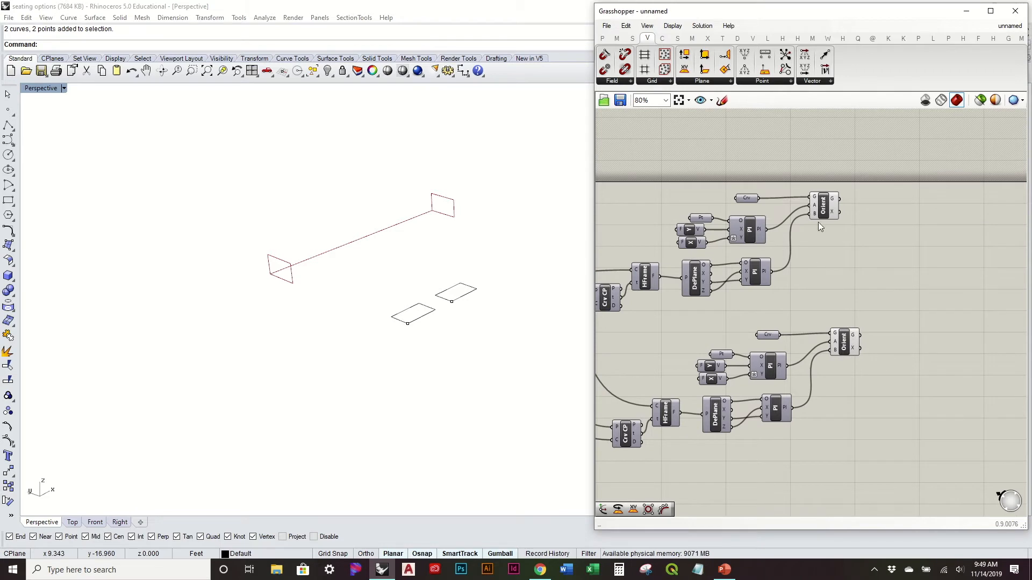
# Shift the upper Orient component slightly and add a Sweep1 component to the right of both Orient components
pyautogui.moveTo(832, 204)
pyautogui.mouseDown()
pyautogui.moveTo(858, 220)
pyautogui.moveTo(845, 207)
pyautogui.mouseUp()
pyautogui.click(795, 275)
pyautogui.moveTo(356, 277); pyautogui.dragTo(351, 301, button='right')
pyautogui.doubleClick(863, 266)
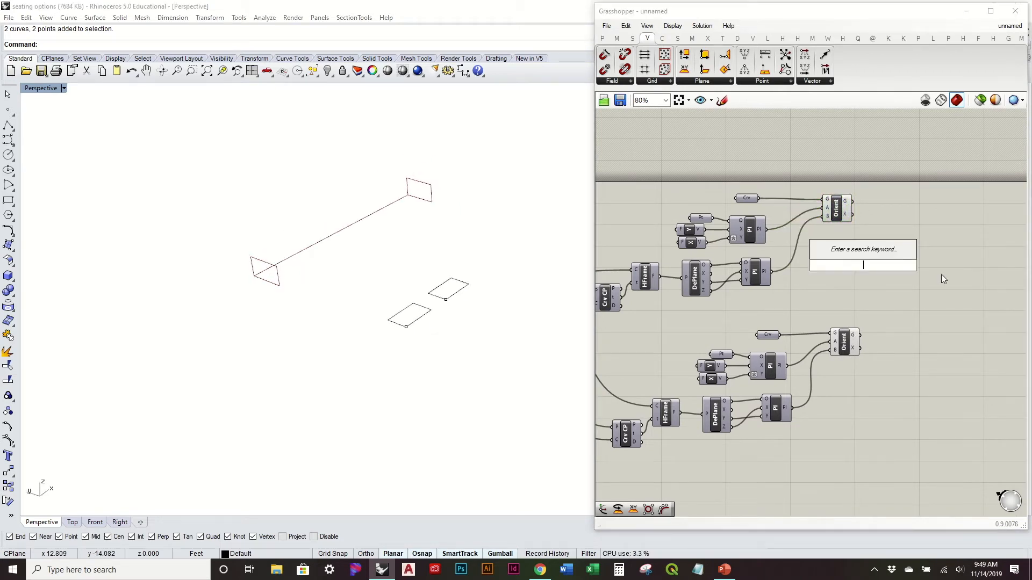
pyautogui.write('swee')
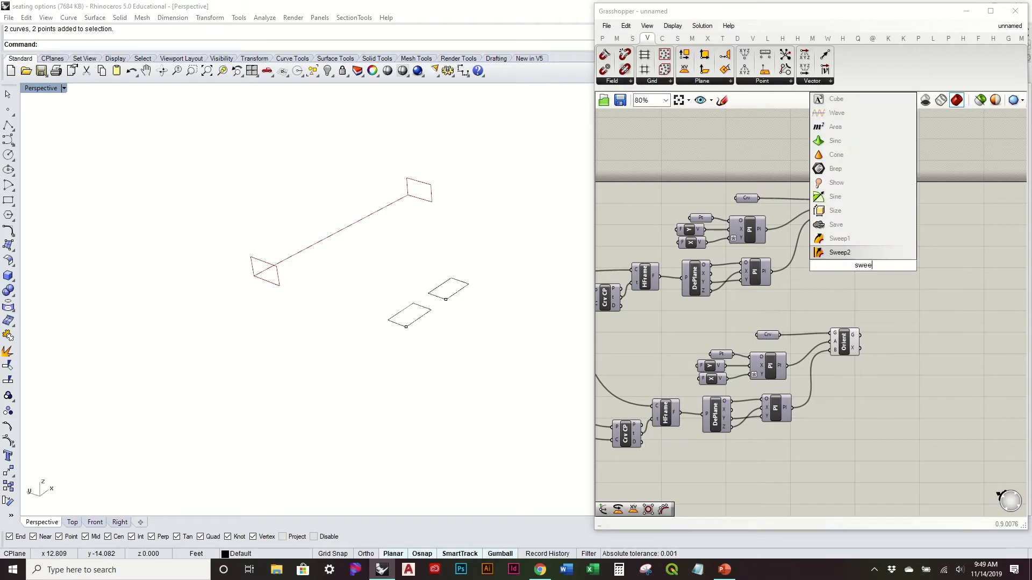
pyautogui.click(878, 239)
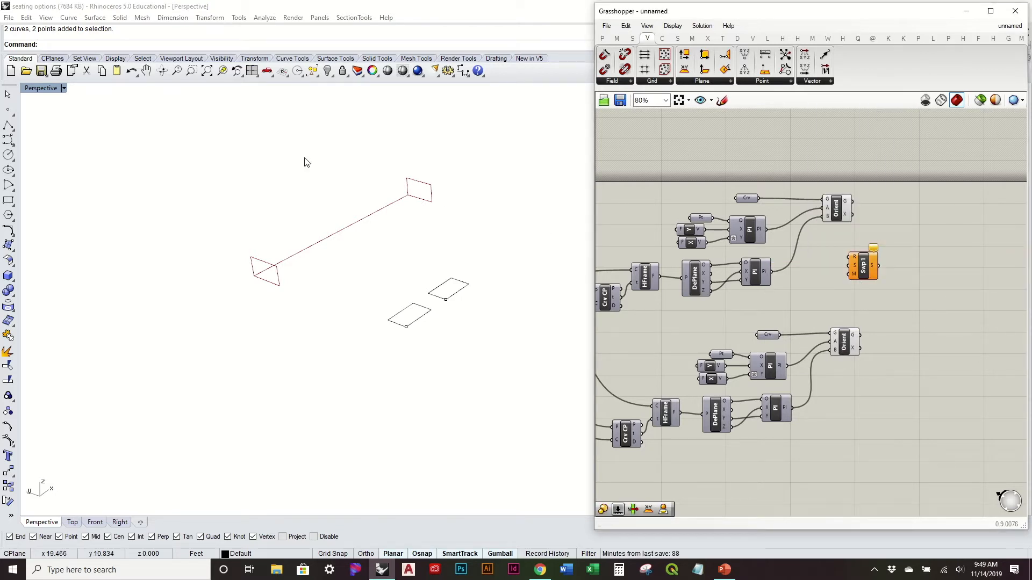
pyautogui.moveTo(867, 273); pyautogui.dragTo(933, 292)
# Connect the path Curve parameter to Sweep1's rail input and both Orient geometry outputs to its sections input
pyautogui.scroll(-2, 846, 298)
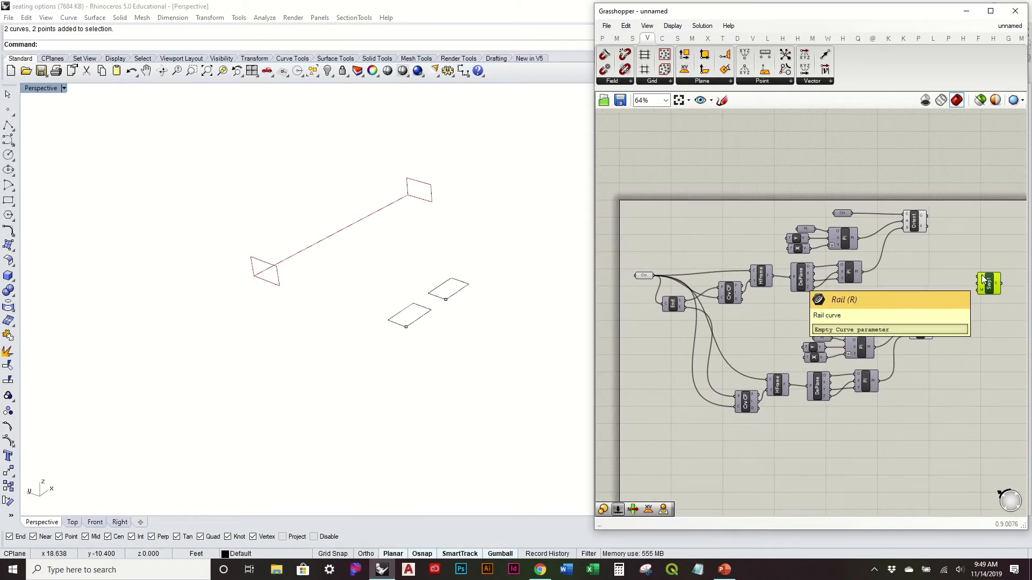
pyautogui.click(645, 276)
pyautogui.moveTo(654, 276); pyautogui.dragTo(978, 277)
pyautogui.scroll(2, 891, 246)
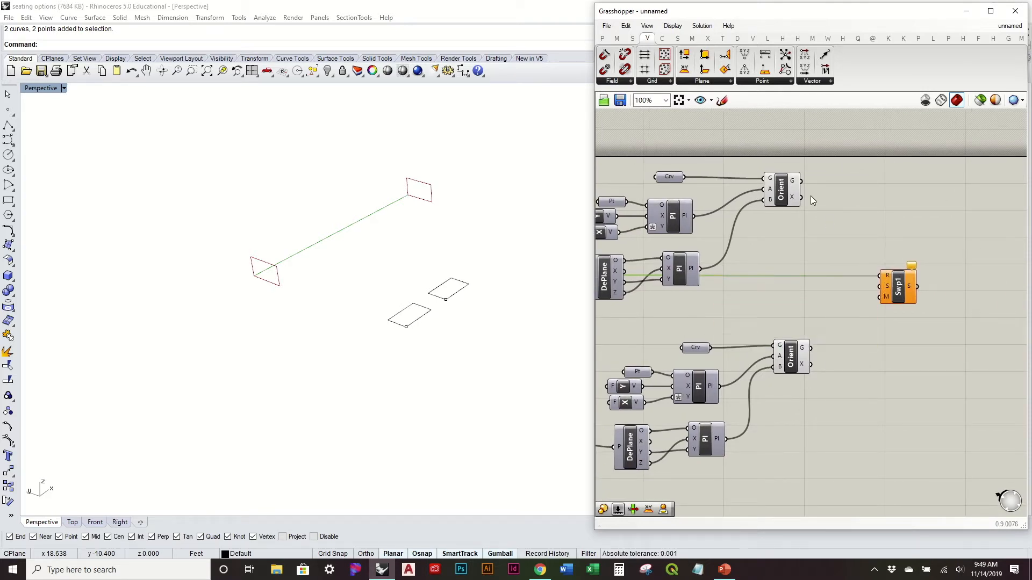
pyautogui.moveTo(795, 179); pyautogui.dragTo(877, 285)
pyautogui.moveTo(814, 347); pyautogui.dragTo(907, 291)
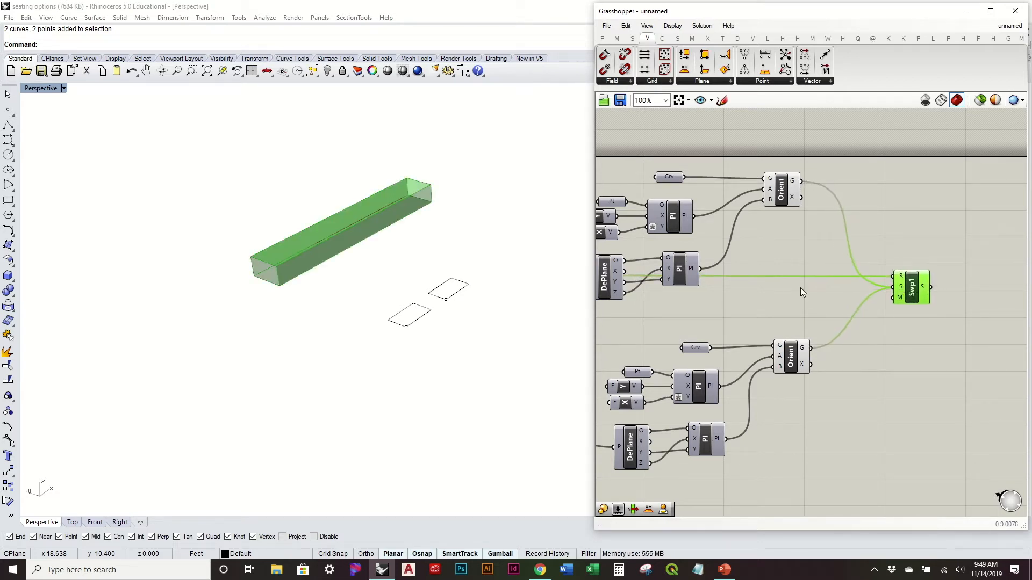
# Turn on the rail curve's control points and pull the interior point nearest its start to one side to bend the sweep
pyautogui.moveTo(361, 241); pyautogui.dragTo(379, 219, button='right')
pyautogui.moveTo(217, 276); pyautogui.dragTo(279, 272, button='right')
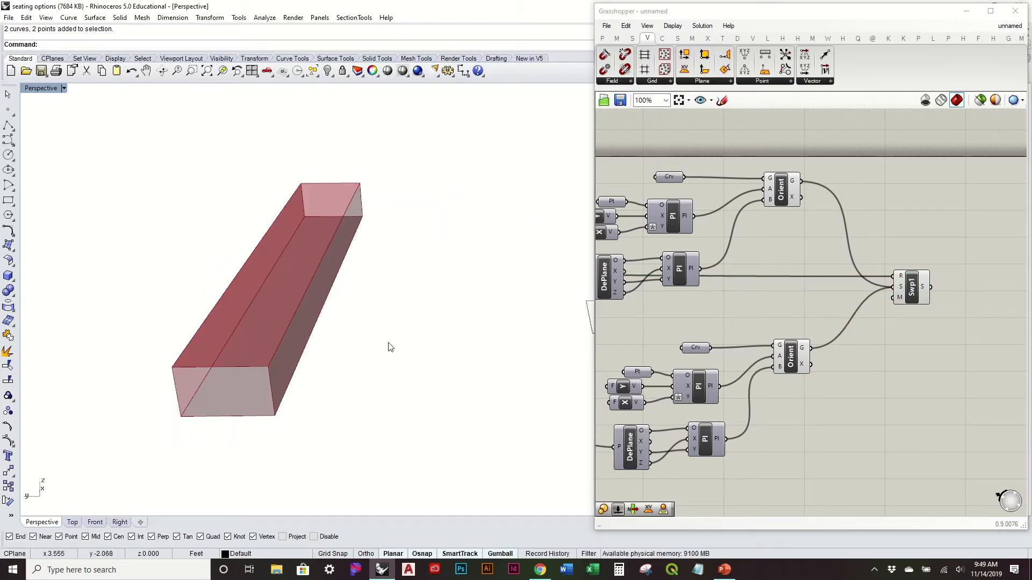
pyautogui.click(270, 298)
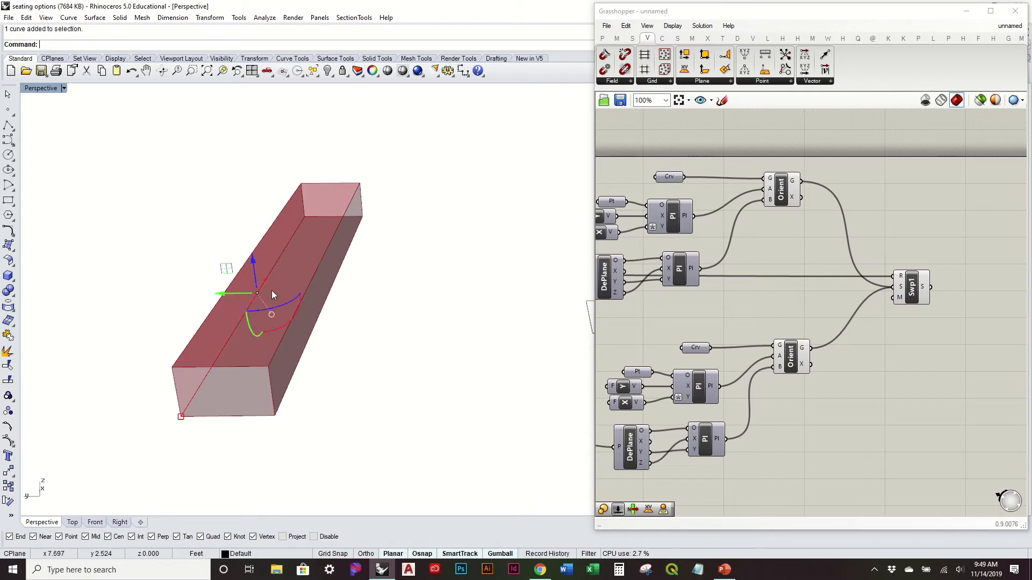
pyautogui.click(8, 441)
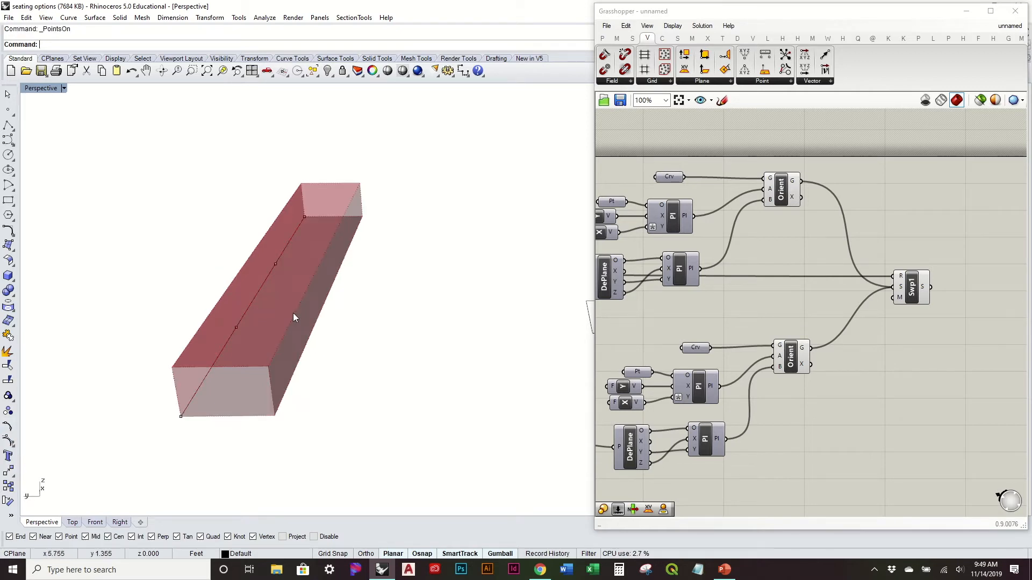
pyautogui.moveTo(293, 314); pyautogui.dragTo(314, 235, button='right')
pyautogui.click(438, 176)
pyautogui.moveTo(431, 170); pyautogui.dragTo(335, 127)
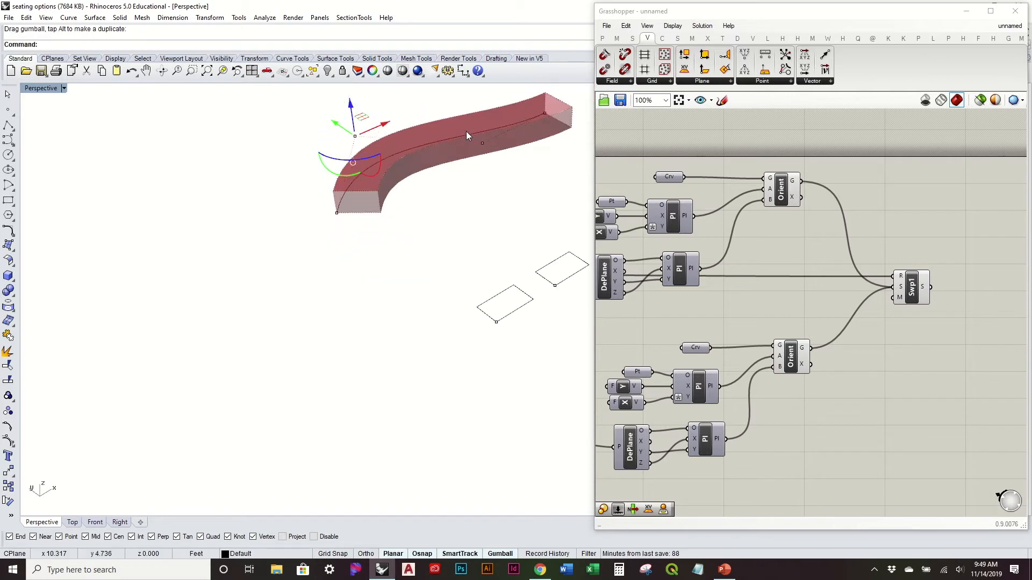
# Pull the rail's other interior control point to the opposite side and shift its start point to form an S-curve
pyautogui.keyDown('shift'); pyautogui.moveTo(466, 135); pyautogui.dragTo(283, 392, button='right'); pyautogui.keyUp('shift')
pyautogui.click(337, 355)
pyautogui.moveTo(338, 354); pyautogui.dragTo(419, 428)
pyautogui.click(405, 316)
pyautogui.click(175, 448)
pyautogui.moveTo(176, 455); pyautogui.dragTo(268, 471)
pyautogui.press('Escape')
pyautogui.moveTo(346, 425); pyautogui.dragTo(486, 204, button='right')
pyautogui.scroll(-3, 487, 204)
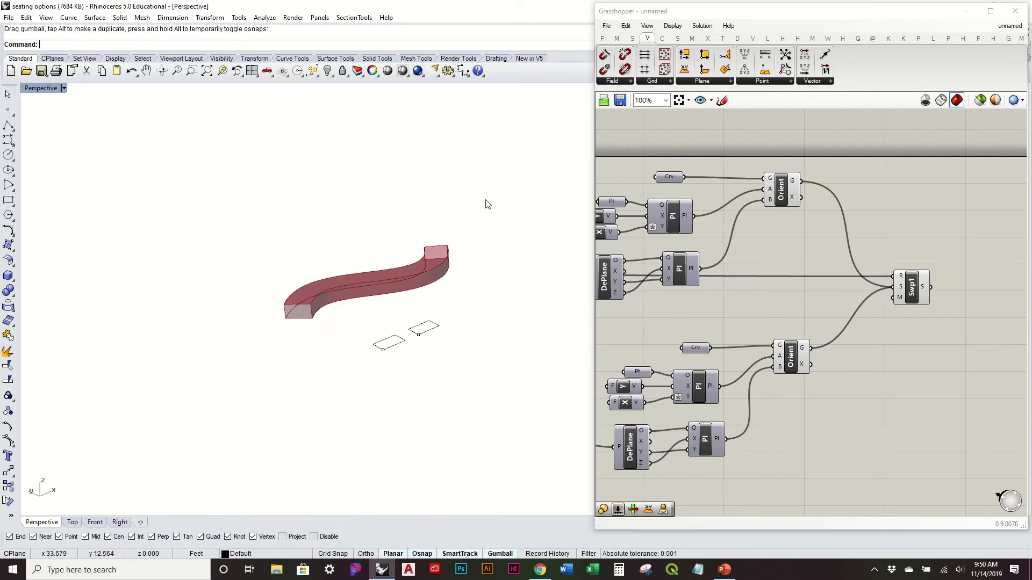
# Select both rectangular profile curves and turn on their control points
pyautogui.moveTo(537, 278); pyautogui.dragTo(279, 353, button='right')
pyautogui.moveTo(256, 341); pyautogui.dragTo(162, 281)
pyautogui.click(382, 392)
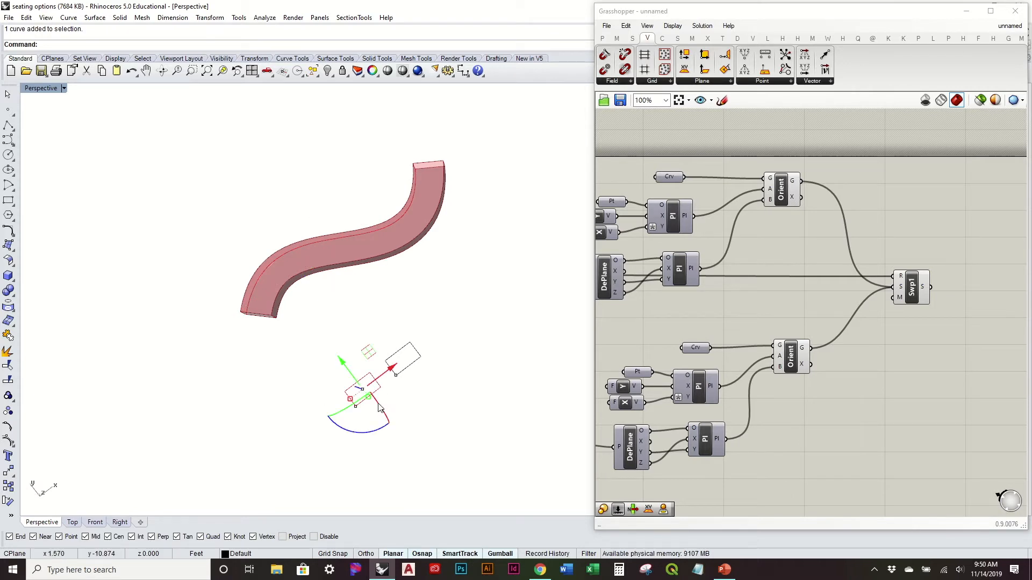
pyautogui.scroll(7, 378, 404)
pyautogui.moveTo(378, 404); pyautogui.dragTo(378, 376, button='right')
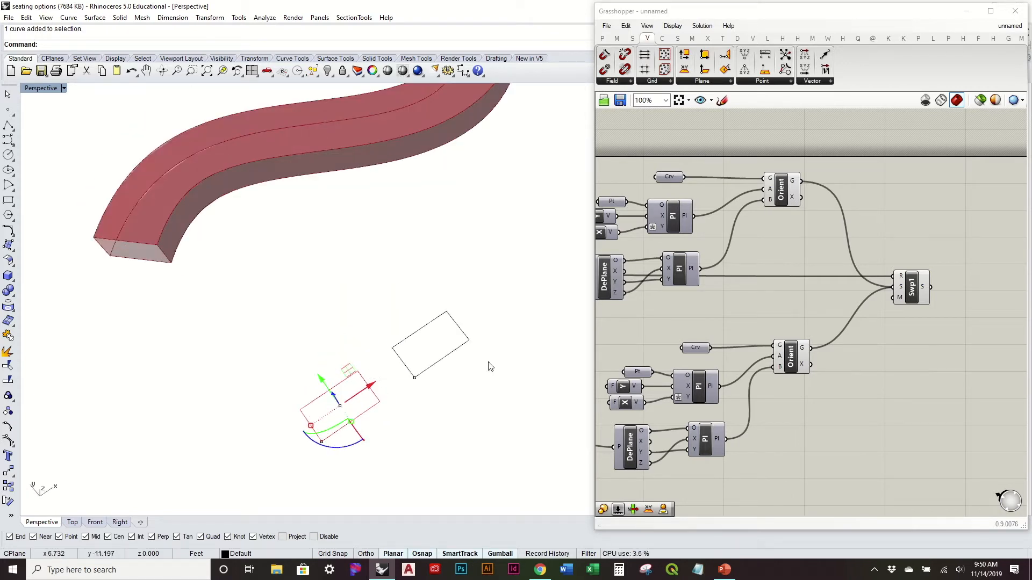
pyautogui.keyDown('shift'); pyautogui.click(458, 349); pyautogui.keyUp('shift')
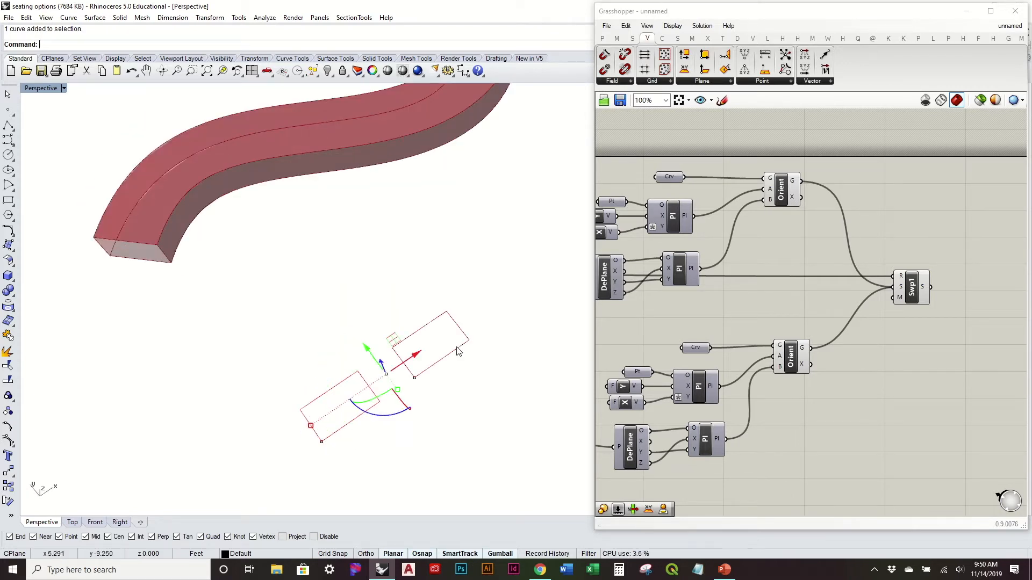
pyautogui.click(10, 441)
pyautogui.moveTo(297, 404); pyautogui.dragTo(332, 357, button='right')
pyautogui.scroll(5, 365, 462)
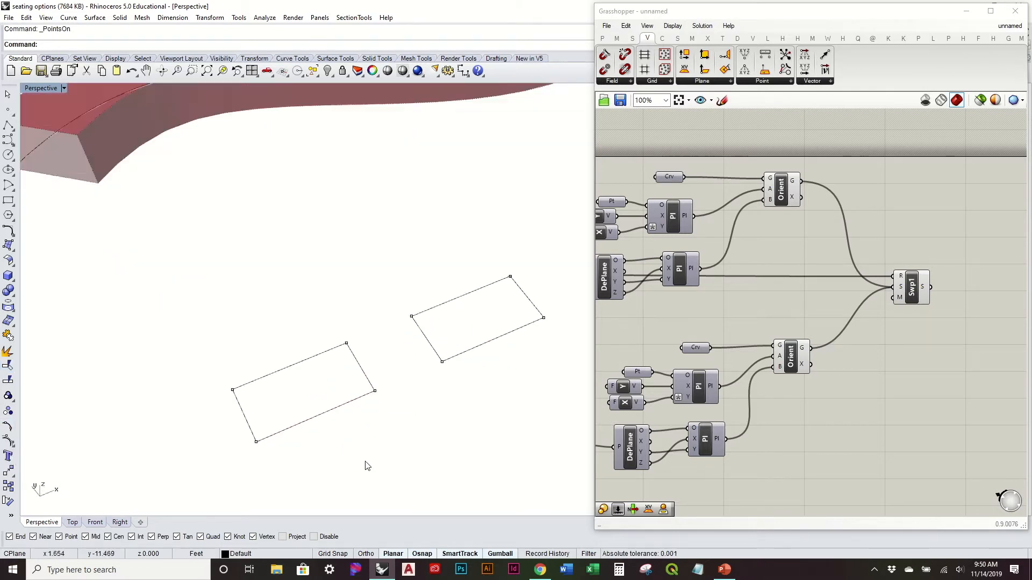
# Reshape both profiles by moving the first one's lower corner toward its base point and the second one's lower corner toward its upper corner
pyautogui.click(375, 390)
pyautogui.moveTo(407, 382); pyautogui.dragTo(315, 419)
pyautogui.moveTo(248, 363); pyautogui.dragTo(308, 315, button='right')
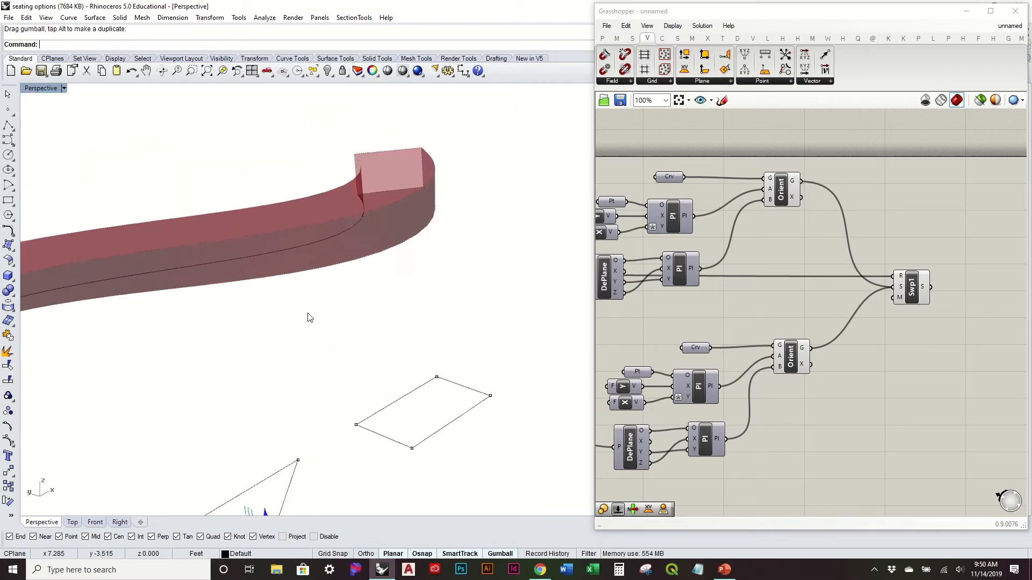
pyautogui.scroll(-6, 308, 315)
pyautogui.moveTo(454, 359); pyautogui.dragTo(437, 399, button='right')
pyautogui.moveTo(420, 401); pyautogui.dragTo(454, 350)
pyautogui.click(454, 351)
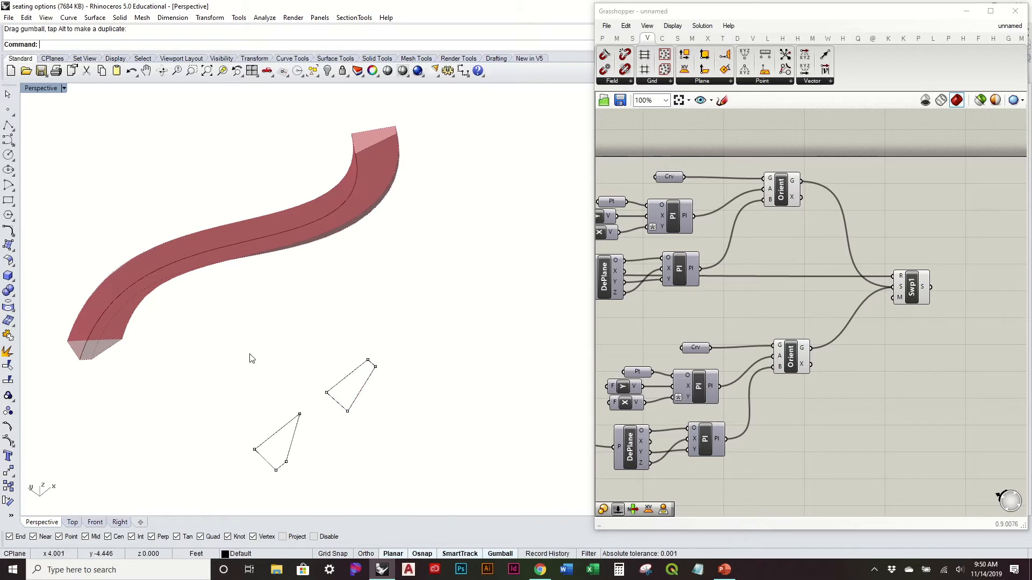
# Select the rail curve again and turn on its control points
pyautogui.moveTo(231, 362); pyautogui.dragTo(260, 371, button='right')
pyautogui.scroll(-2, 260, 371)
pyautogui.moveTo(405, 398); pyautogui.dragTo(329, 330, button='right')
pyautogui.scroll(6, 273, 179)
pyautogui.scroll(-6, 274, 180)
pyautogui.moveTo(331, 193); pyautogui.dragTo(344, 175, button='right')
pyautogui.click(320, 191)
pyautogui.click(9, 442)
pyautogui.moveTo(459, 224); pyautogui.dragTo(478, 202, button='right')
pyautogui.moveTo(472, 163); pyautogui.dragTo(483, 392, button='right')
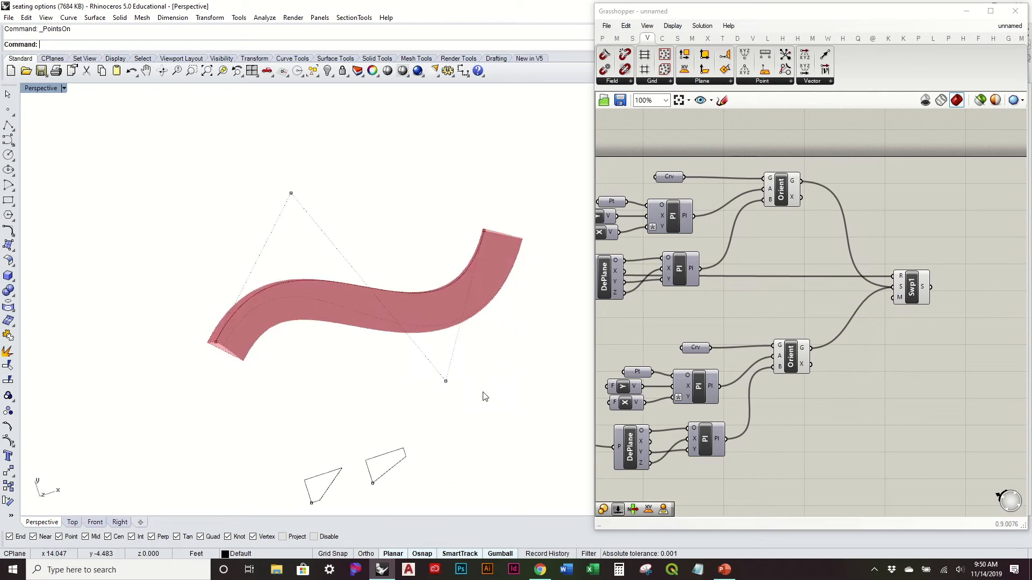
# Move the rail's far end point outward and its first interior control point inward to stretch and flatten the curve
pyautogui.moveTo(422, 369); pyautogui.dragTo(423, 367)
pyautogui.press('Escape')
pyautogui.moveTo(447, 193); pyautogui.dragTo(538, 249)
pyautogui.moveTo(483, 232); pyautogui.dragTo(562, 197)
pyautogui.moveTo(467, 273); pyautogui.dragTo(264, 170, button='right')
pyautogui.click(297, 188)
pyautogui.moveTo(293, 177); pyautogui.dragTo(305, 291)
pyautogui.press('Escape')
# Space out the definition by shifting Sweep1 slightly right and both Orient components slightly left
pyautogui.moveTo(349, 385); pyautogui.dragTo(446, 353, button='right')
pyautogui.moveTo(368, 243); pyautogui.dragTo(368, 244)
pyautogui.scroll(-4, 369, 245)
pyautogui.click(461, 361)
pyautogui.moveTo(461, 360); pyautogui.dragTo(465, 300, button='right')
pyautogui.moveTo(912, 290); pyautogui.dragTo(925, 280)
pyautogui.click(843, 259)
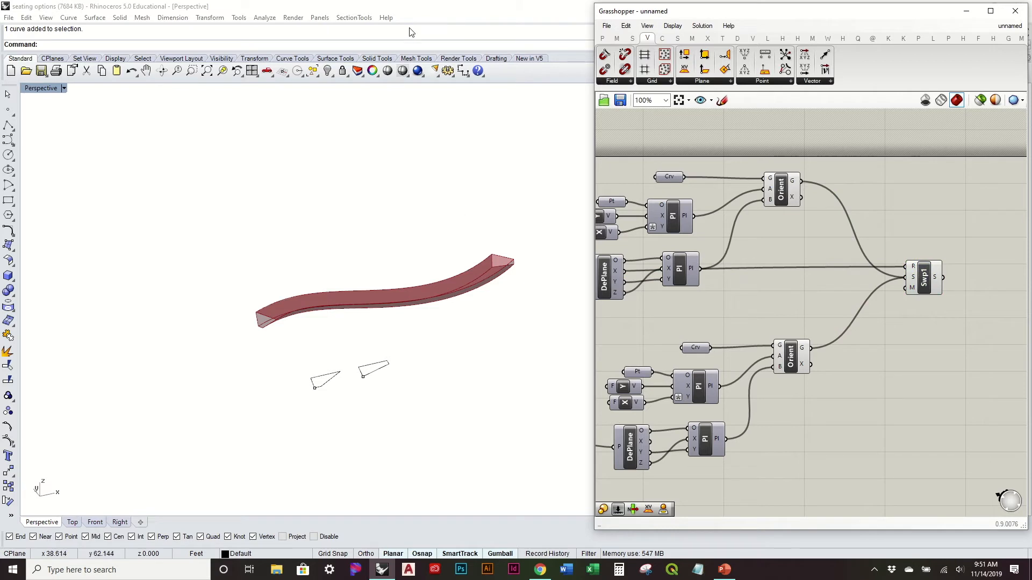
pyautogui.moveTo(403, 168); pyautogui.dragTo(376, 205, button='right')
pyautogui.click(844, 268)
pyautogui.click(783, 191)
pyautogui.moveTo(783, 192); pyautogui.dragTo(765, 198)
pyautogui.moveTo(793, 352); pyautogui.dragTo(777, 357)
pyautogui.click(687, 302)
# Turn off the preview of both Orient components
pyautogui.moveTo(388, 240); pyautogui.dragTo(375, 299, button='right')
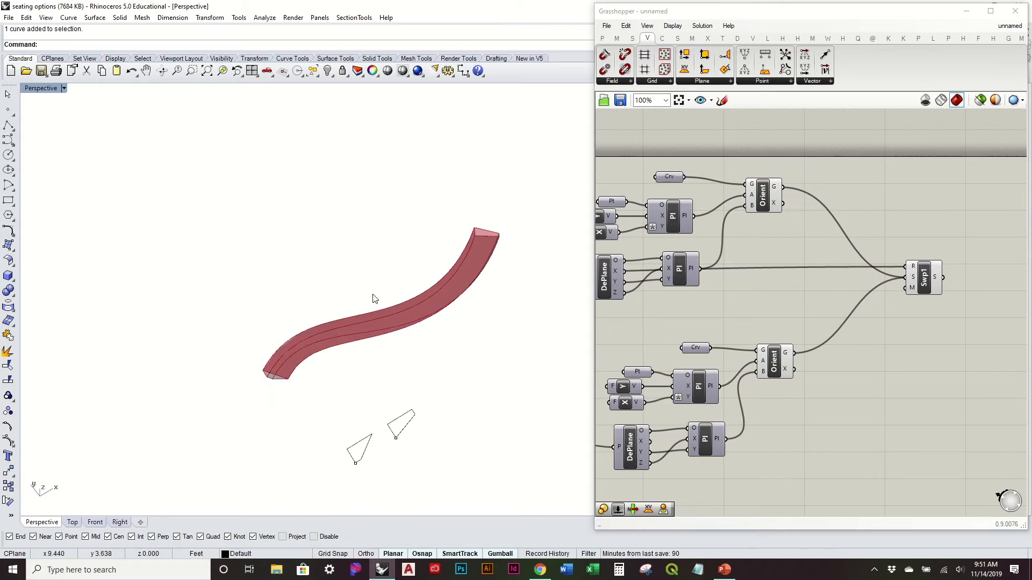
pyautogui.moveTo(461, 257); pyautogui.dragTo(433, 266, button='right')
pyautogui.click(869, 289)
pyautogui.moveTo(868, 289); pyautogui.dragTo(731, 313, button='right')
pyautogui.moveTo(792, 303); pyautogui.dragTo(805, 296)
pyautogui.click(743, 302)
pyautogui.moveTo(717, 261); pyautogui.dragTo(750, 251, button='right')
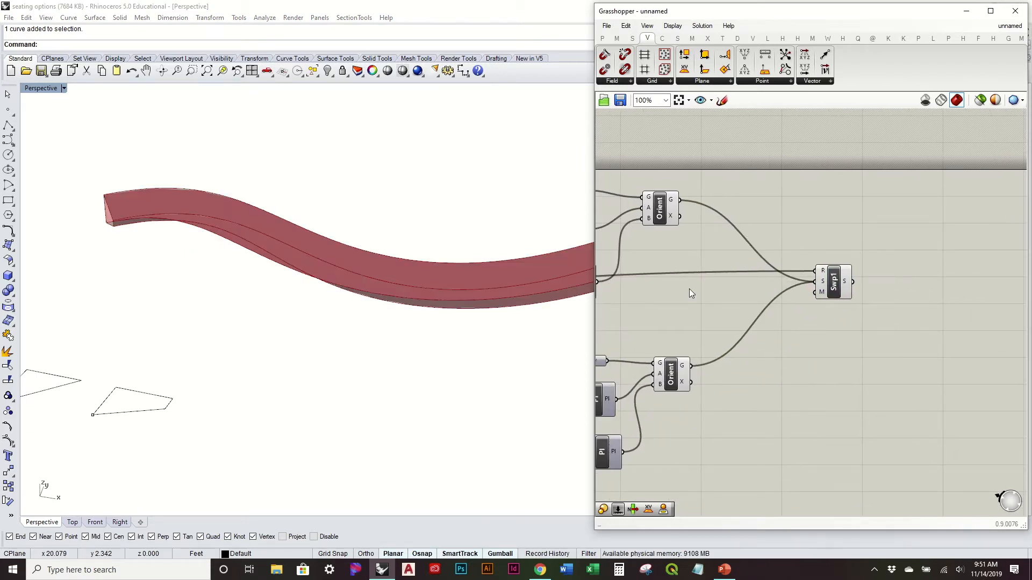
pyautogui.moveTo(761, 418); pyautogui.dragTo(665, 201)
pyautogui.middleClick(665, 201)
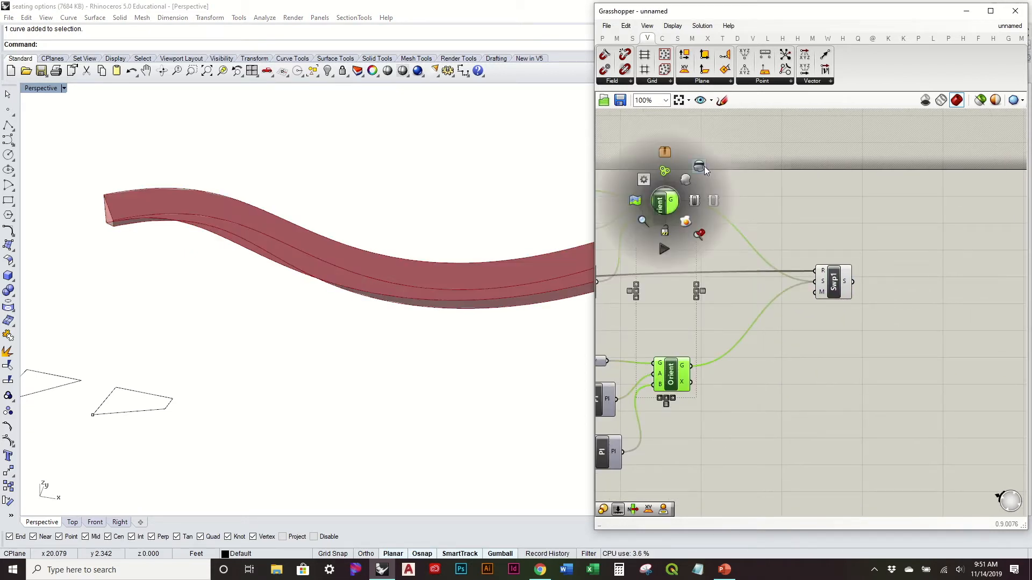
# Add the Brep or Mesh Contour (ex) component and connect Sweep1's output to its Shape input
pyautogui.doubleClick(772, 225)
pyautogui.write('cont')
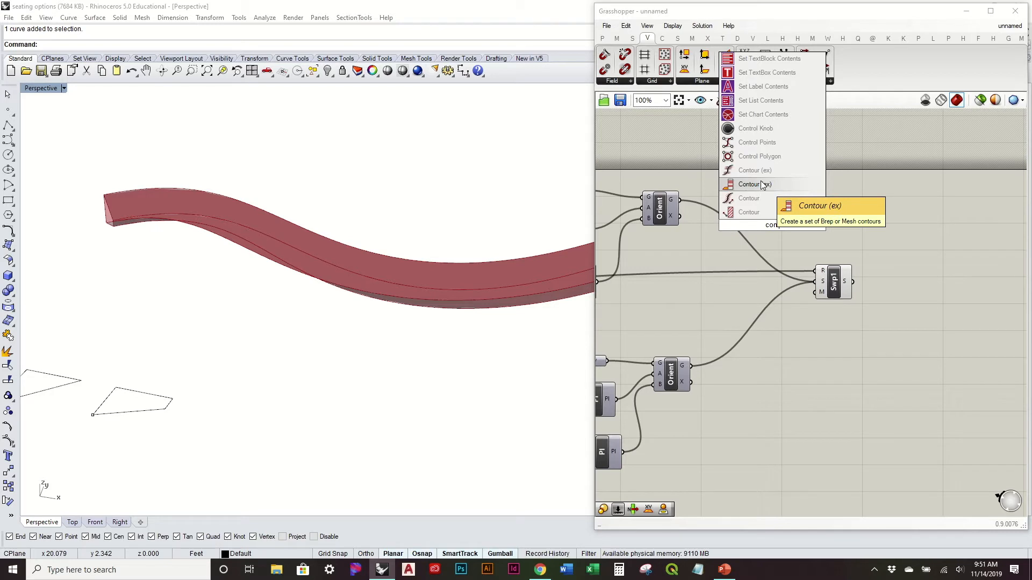
pyautogui.moveTo(762, 185); pyautogui.dragTo(932, 252)
pyautogui.click(925, 290)
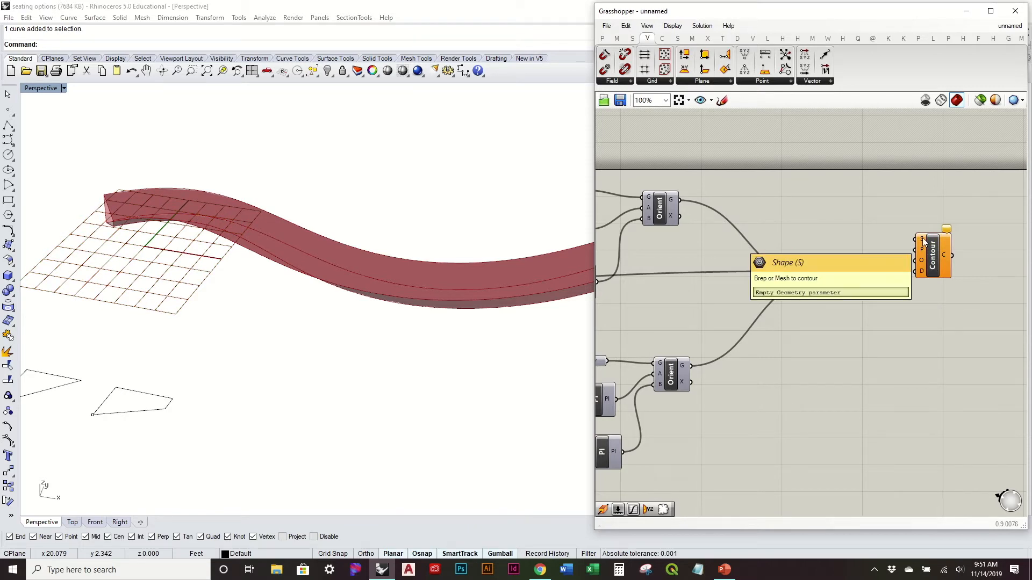
pyautogui.click(849, 284)
pyautogui.moveTo(852, 282); pyautogui.dragTo(935, 269)
# Move the Contour component down so its Shape input lines up with Sweep1's output
pyautogui.moveTo(382, 260); pyautogui.dragTo(396, 220, button='right')
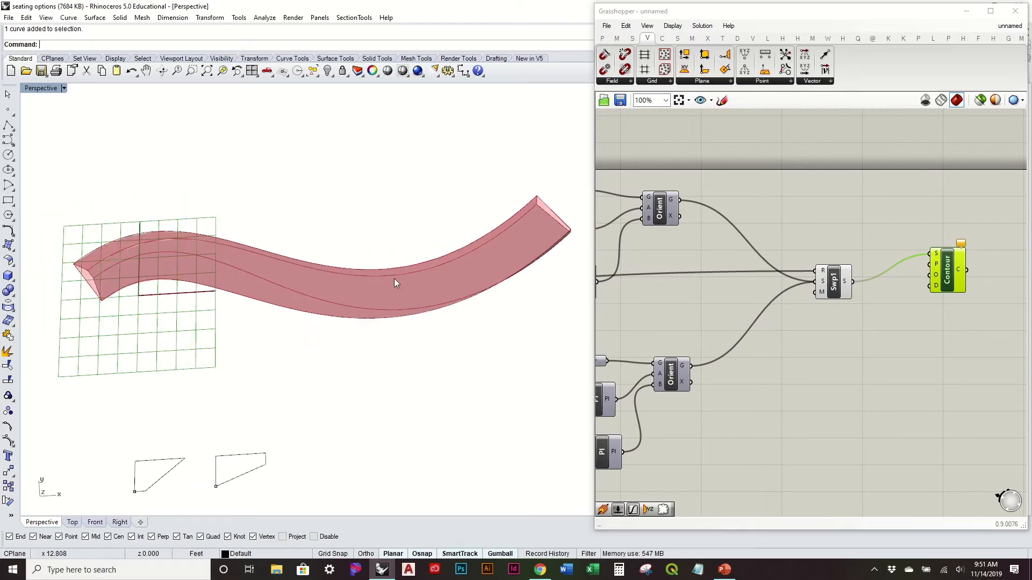
pyautogui.click(617, 307)
pyautogui.moveTo(943, 271); pyautogui.dragTo(954, 299)
pyautogui.click(891, 323)
pyautogui.moveTo(891, 324); pyautogui.dragTo(880, 315, button='right')
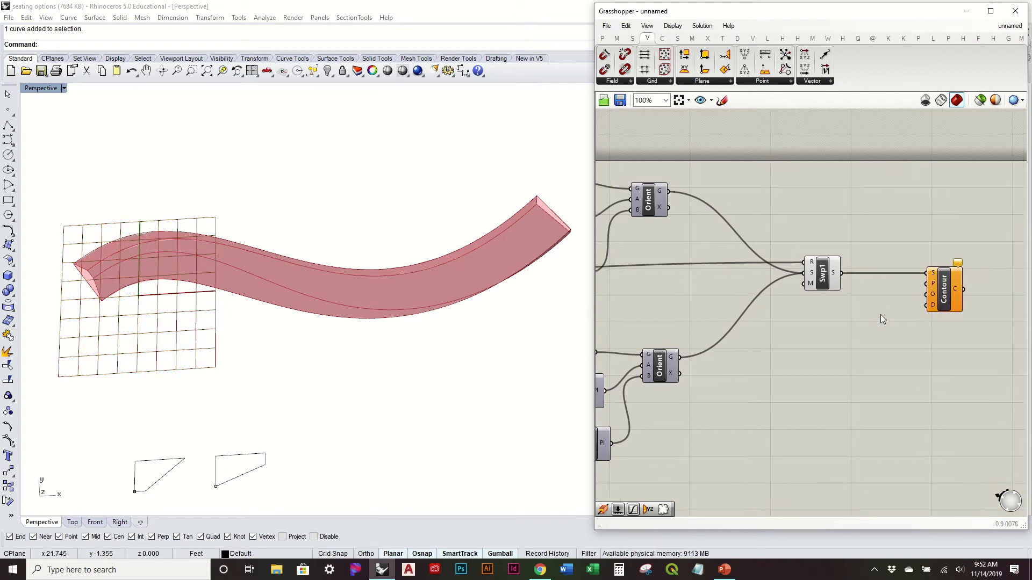
# Add a Perp Frames component above Sweep1 and connect the path Curve parameter to its curve input
pyautogui.moveTo(511, 373); pyautogui.dragTo(462, 318, button='right')
pyautogui.moveTo(887, 291); pyautogui.dragTo(813, 299, button='right')
pyautogui.moveTo(312, 284)
pyautogui.mouseDown(button='right')
pyautogui.moveTo(313, 333)
pyautogui.moveTo(325, 269)
pyautogui.moveTo(327, 283)
pyautogui.mouseUp(button='right')
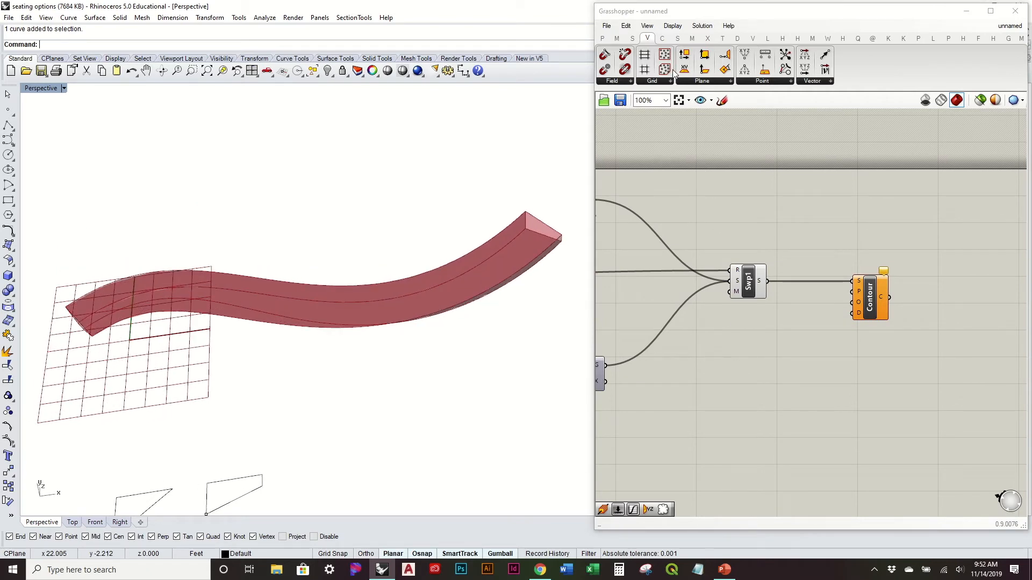
pyautogui.click(664, 40)
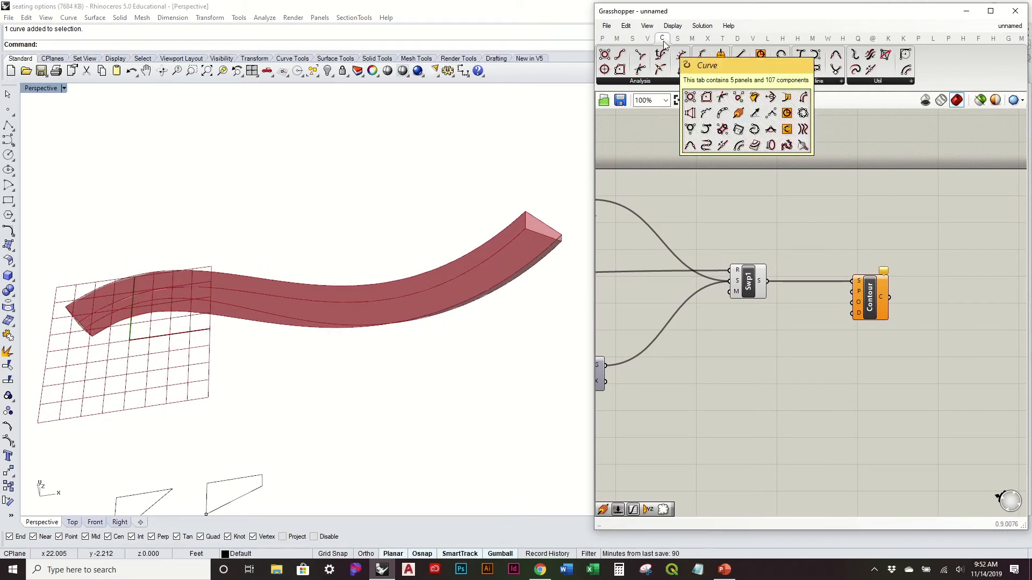
pyautogui.moveTo(722, 68); pyautogui.dragTo(741, 232)
pyautogui.moveTo(740, 232); pyautogui.dragTo(842, 236, button='right')
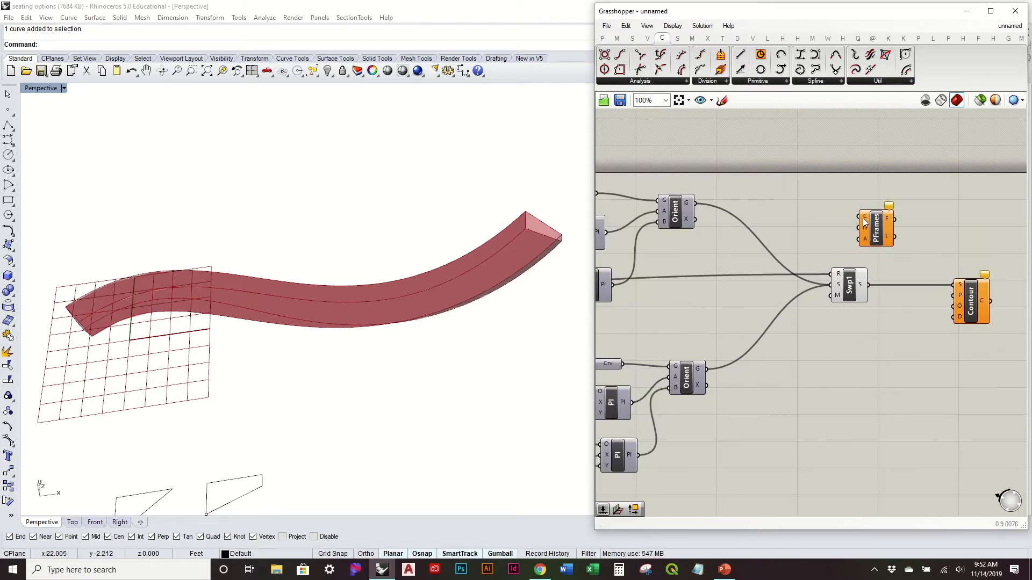
pyautogui.scroll(-2, 863, 218)
pyautogui.moveTo(675, 224); pyautogui.dragTo(783, 216, button='right')
pyautogui.moveTo(691, 245); pyautogui.dragTo(988, 197)
# Add a number slider set to 50 and connect it to the Perp Frames count input
pyautogui.moveTo(430, 301); pyautogui.dragTo(473, 199, button='right')
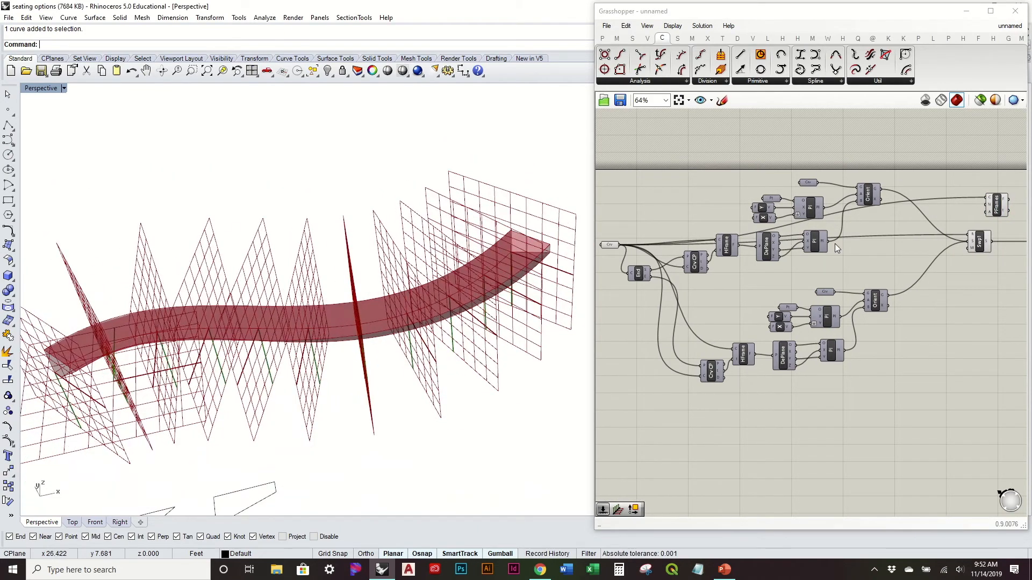
pyautogui.moveTo(256, 299); pyautogui.dragTo(314, 268, button='right')
pyautogui.moveTo(809, 279); pyautogui.dragTo(552, 301, button='right')
pyautogui.scroll(3, 715, 231)
pyautogui.doubleClick(669, 243)
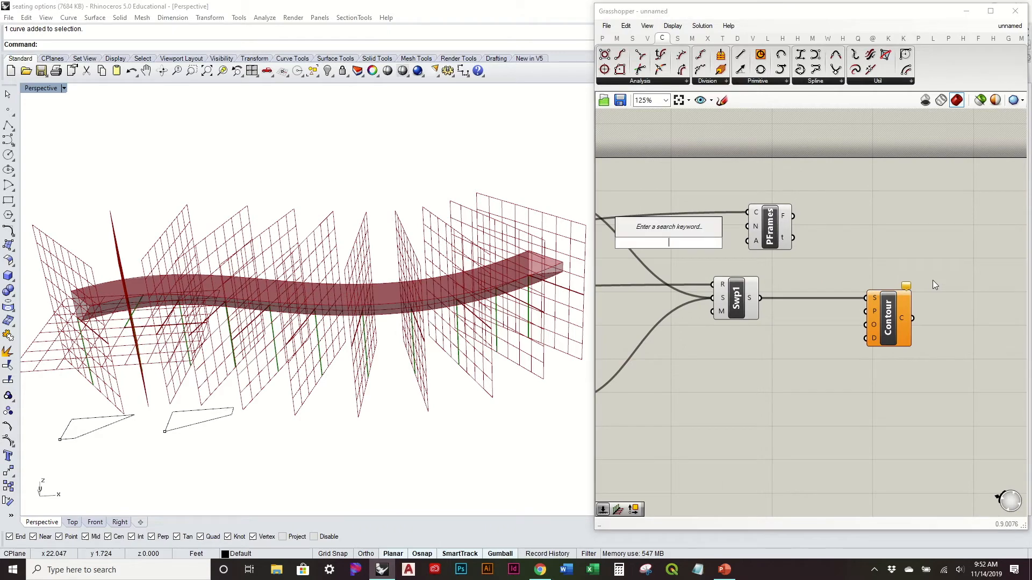
pyautogui.write('50')
pyautogui.press('Return')
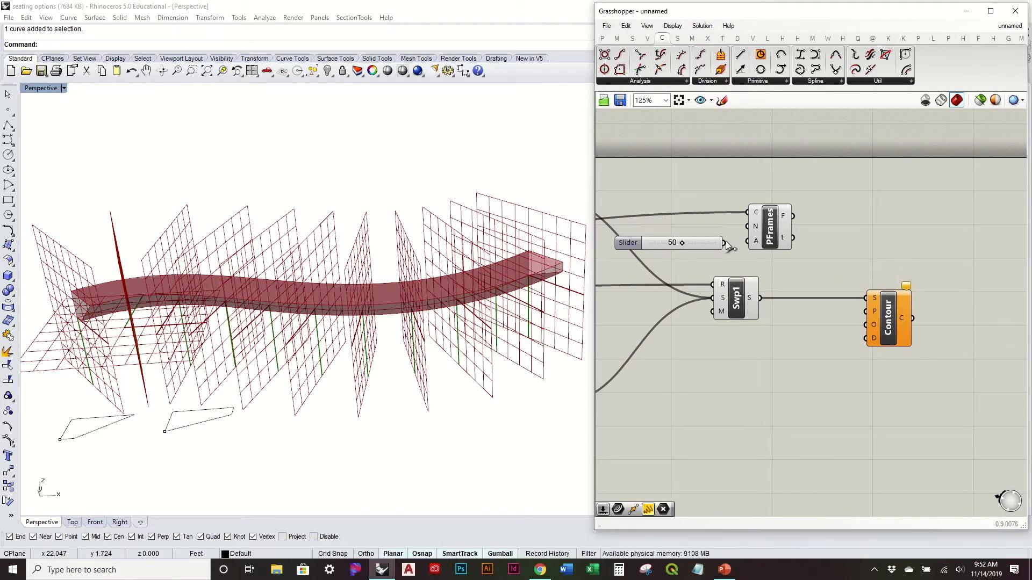
pyautogui.moveTo(743, 230); pyautogui.dragTo(799, 232)
# Connect the frames output of Perp Frames to the Contour component's plane input
pyautogui.moveTo(502, 267); pyautogui.dragTo(574, 260, button='right')
pyautogui.click(870, 221)
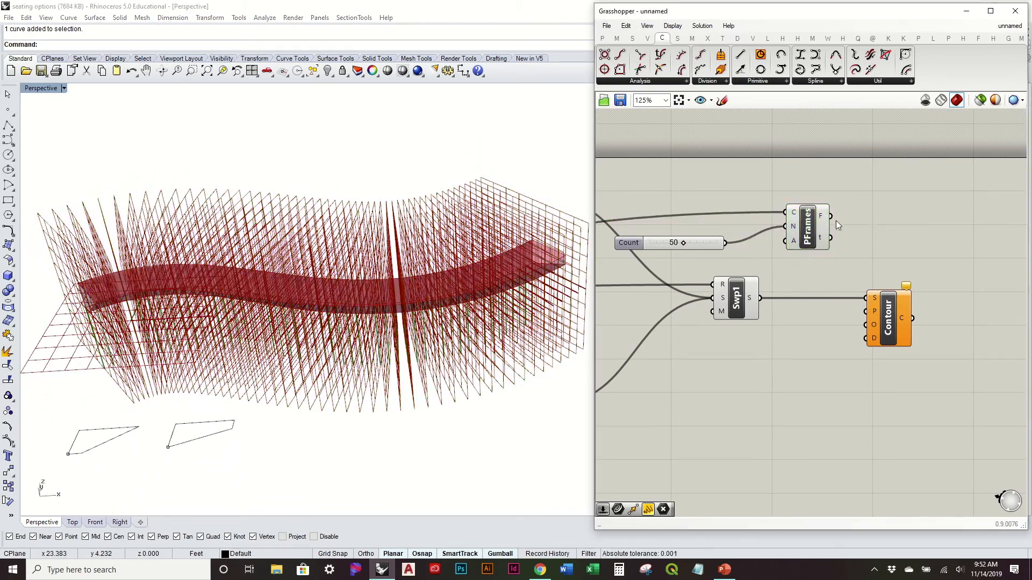
pyautogui.moveTo(831, 217); pyautogui.dragTo(870, 318)
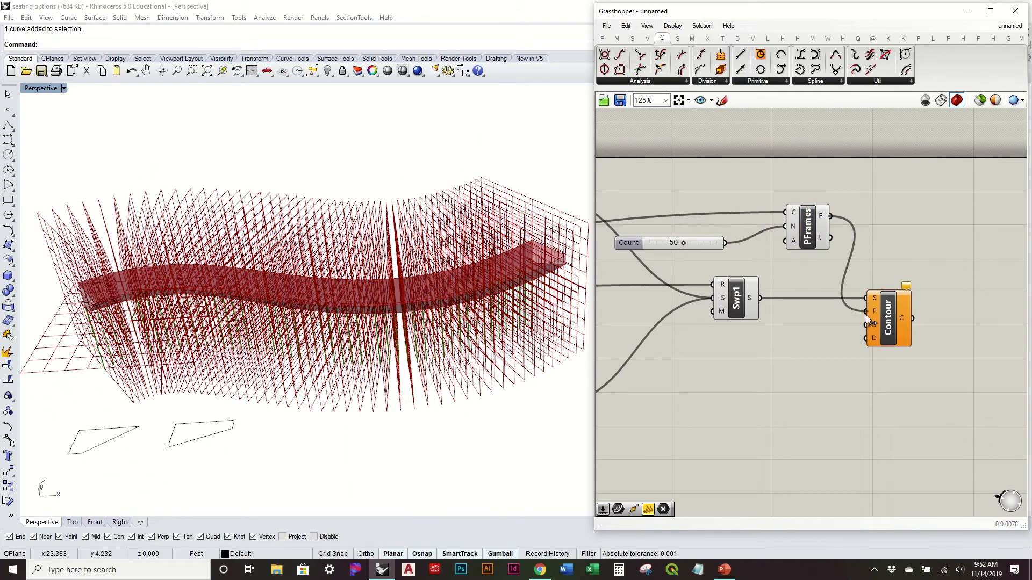
# Turn off the preview of the Perp Frames component
pyautogui.click(813, 238)
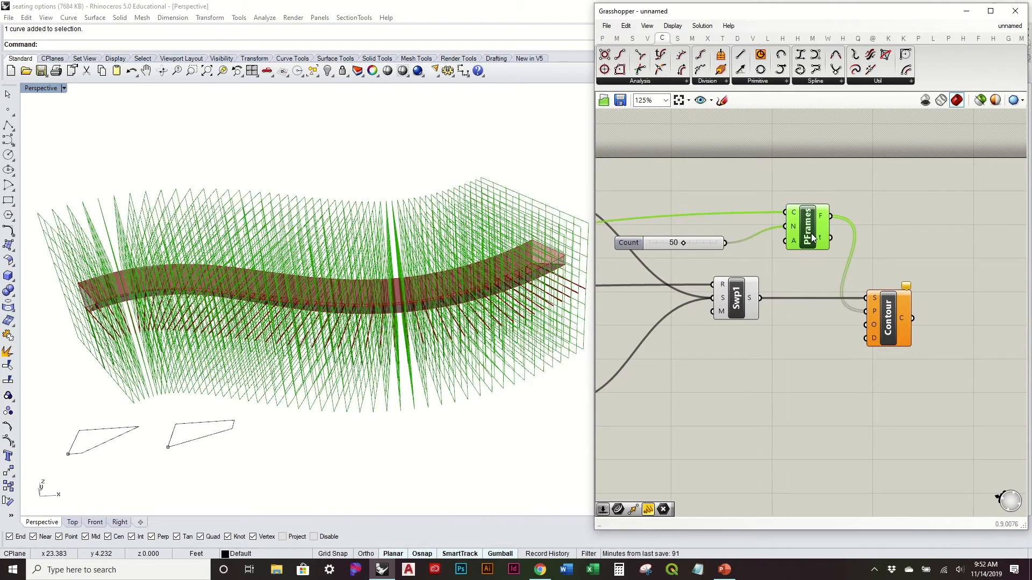
pyautogui.click(831, 256)
pyautogui.click(810, 233)
pyautogui.rightClick(810, 232)
pyautogui.click(837, 251)
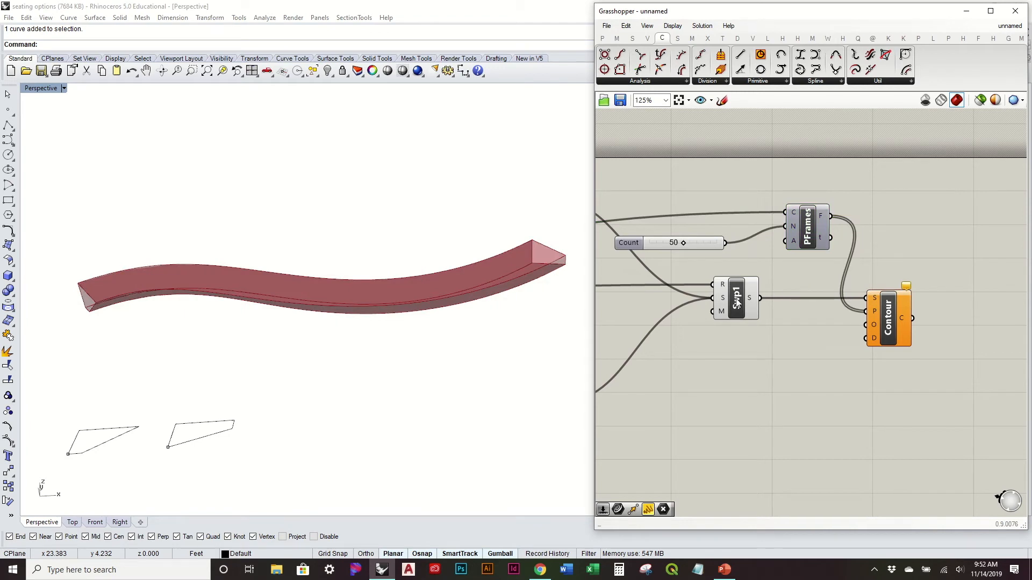
# Add a number slider set to 0 and connect it to the Contour component's Distances input
pyautogui.moveTo(838, 335); pyautogui.dragTo(820, 316, button='right')
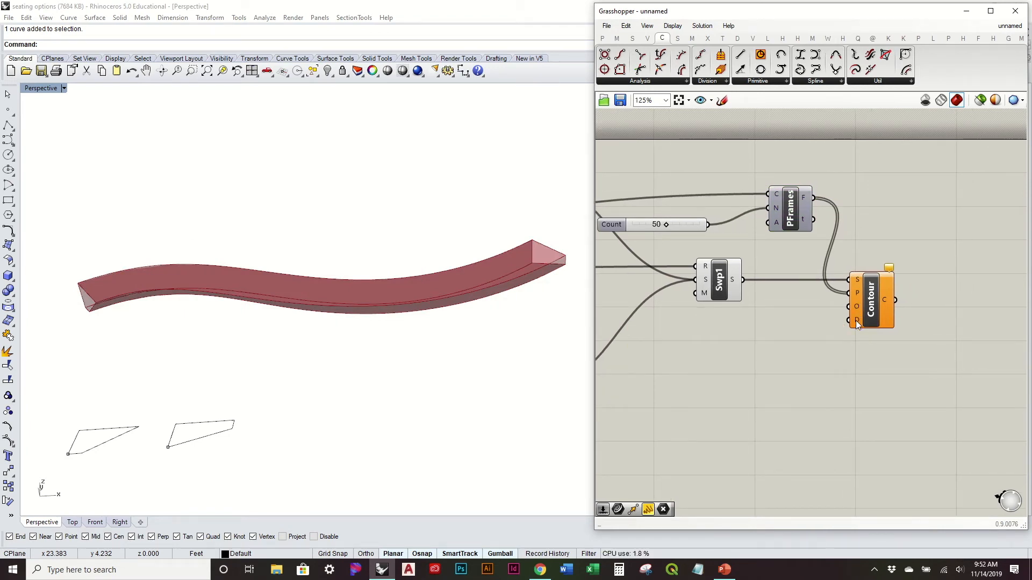
pyautogui.doubleClick(792, 335)
pyautogui.write('slider')
pyautogui.press('Return')
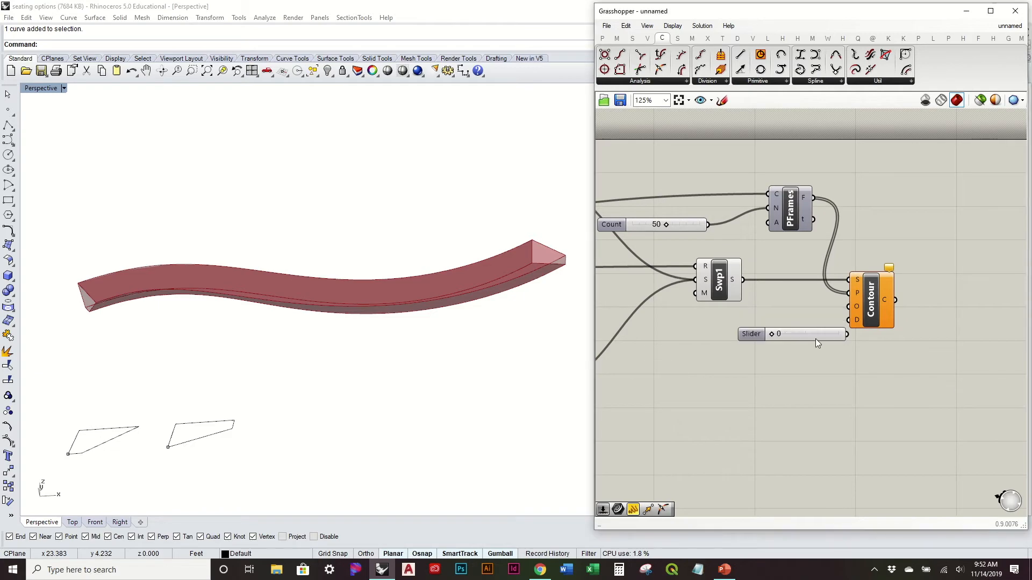
pyautogui.moveTo(858, 324); pyautogui.dragTo(858, 321)
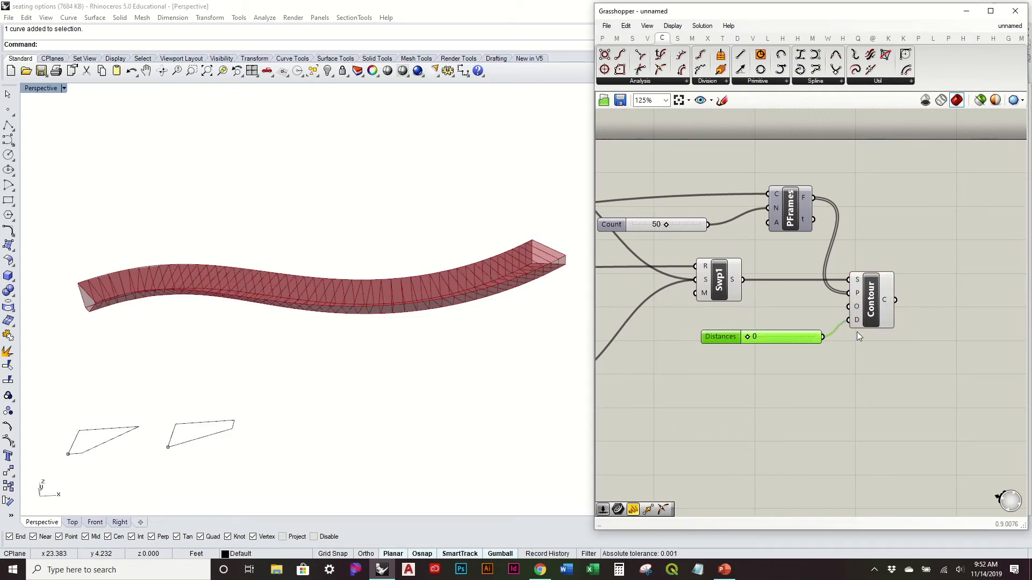
# Turn off the preview of the Sweep1 component so only the contour sections remain displayed
pyautogui.moveTo(389, 251); pyautogui.dragTo(406, 317, button='right')
pyautogui.moveTo(475, 224); pyautogui.dragTo(392, 324, button='right')
pyautogui.click(720, 273)
pyautogui.rightClick(723, 272)
pyautogui.click(750, 286)
# Add a curve Offset component and connect the Contour component's contours output to its curve input
pyautogui.moveTo(375, 295); pyautogui.dragTo(375, 349, button='right')
pyautogui.moveTo(425, 377); pyautogui.dragTo(409, 265, button='right')
pyautogui.click(874, 234)
pyautogui.moveTo(874, 234); pyautogui.dragTo(774, 258, button='right')
pyautogui.click(789, 331)
pyautogui.doubleClick(782, 266)
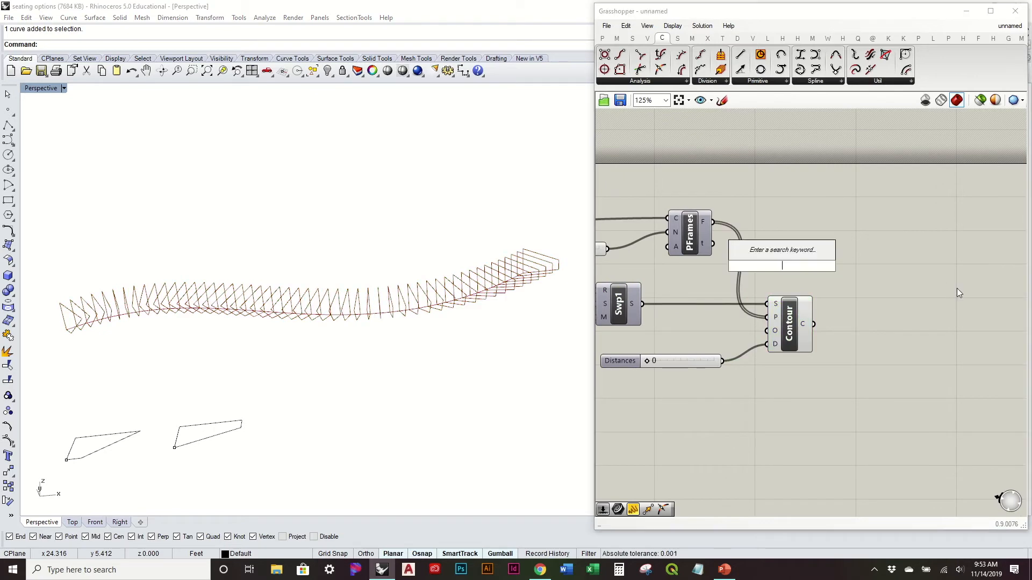
pyautogui.write('off')
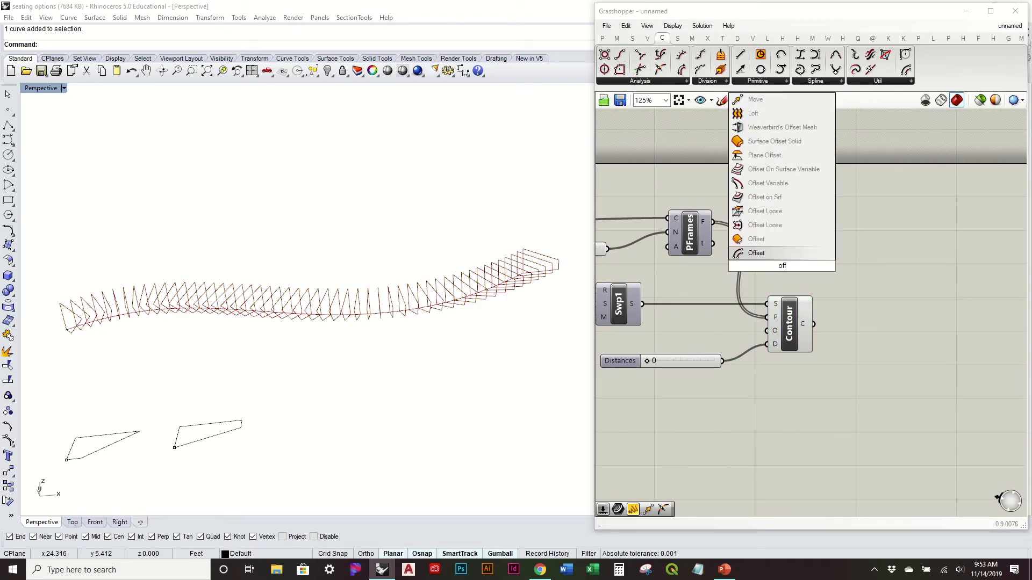
pyautogui.click(756, 253)
pyautogui.moveTo(787, 280); pyautogui.dragTo(911, 302)
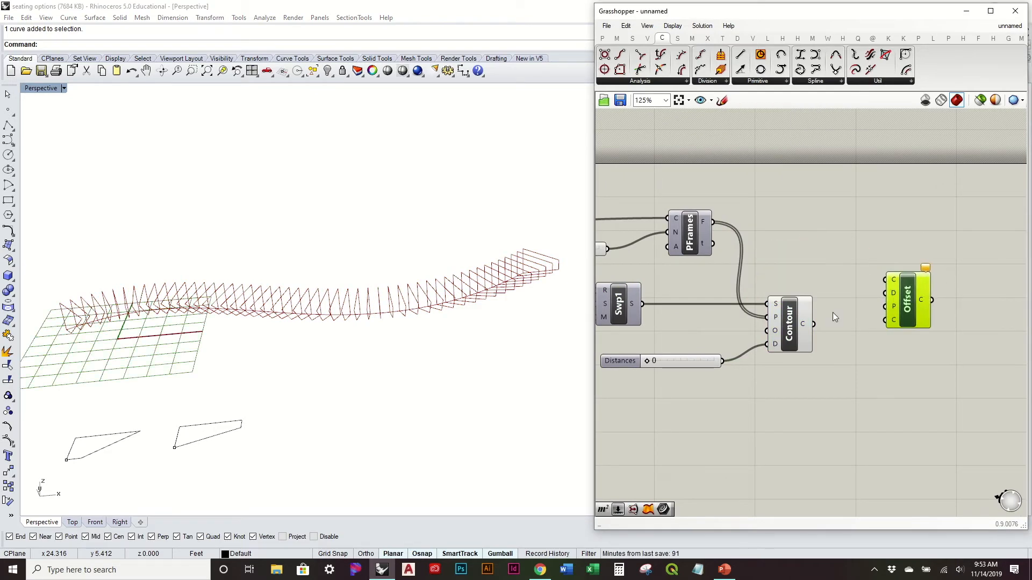
pyautogui.moveTo(815, 325); pyautogui.dragTo(907, 310)
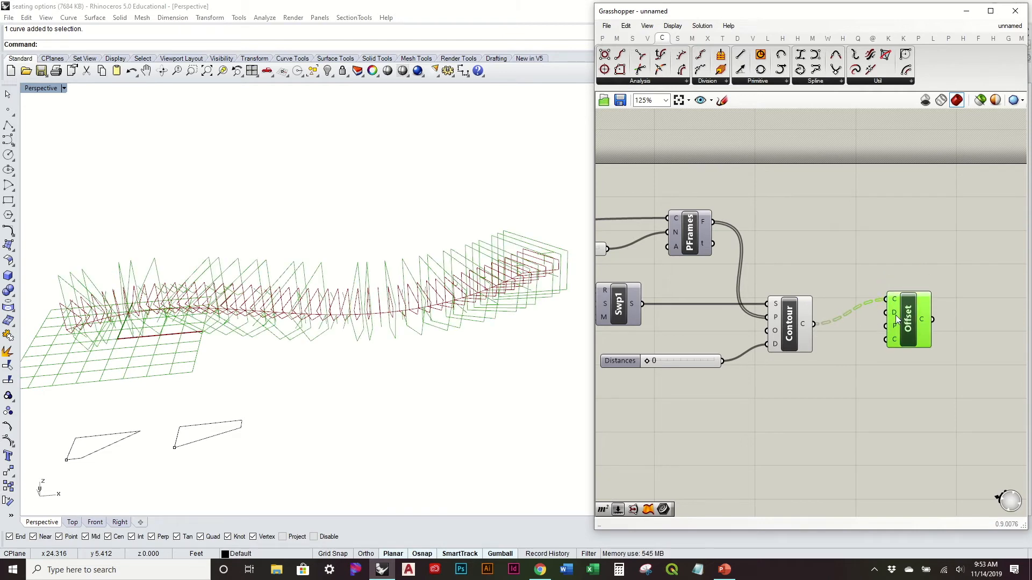
# Flatten the Contour component's output and place the Offset component slightly lower beside it
pyautogui.rightClick(806, 327)
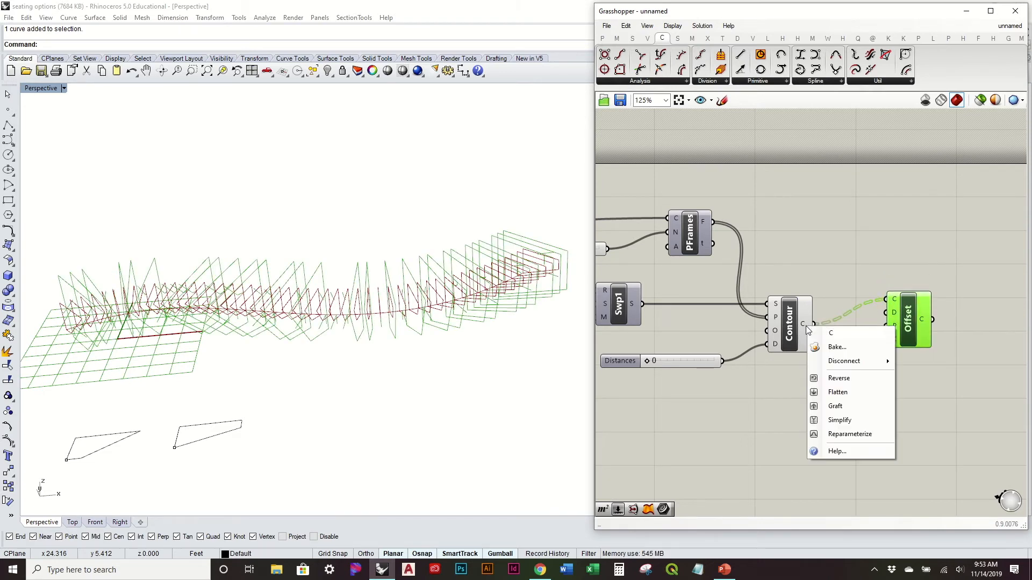
pyautogui.click(837, 393)
pyautogui.moveTo(916, 326); pyautogui.dragTo(924, 338)
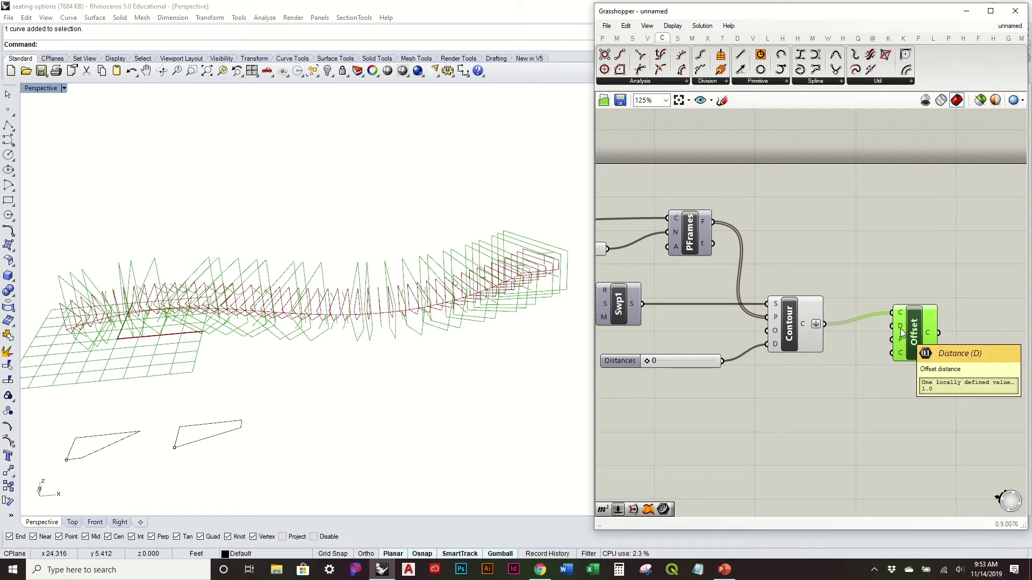
# Add a number slider set to 0.25 and connect it to the Offset component's distance input
pyautogui.doubleClick(820, 397)
pyautogui.write('.')
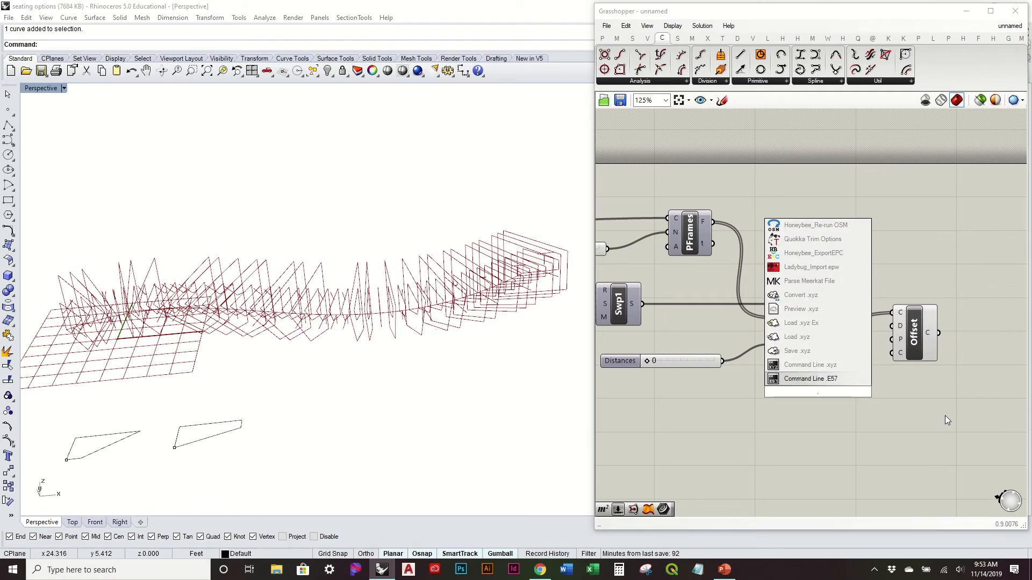
pyautogui.write('25')
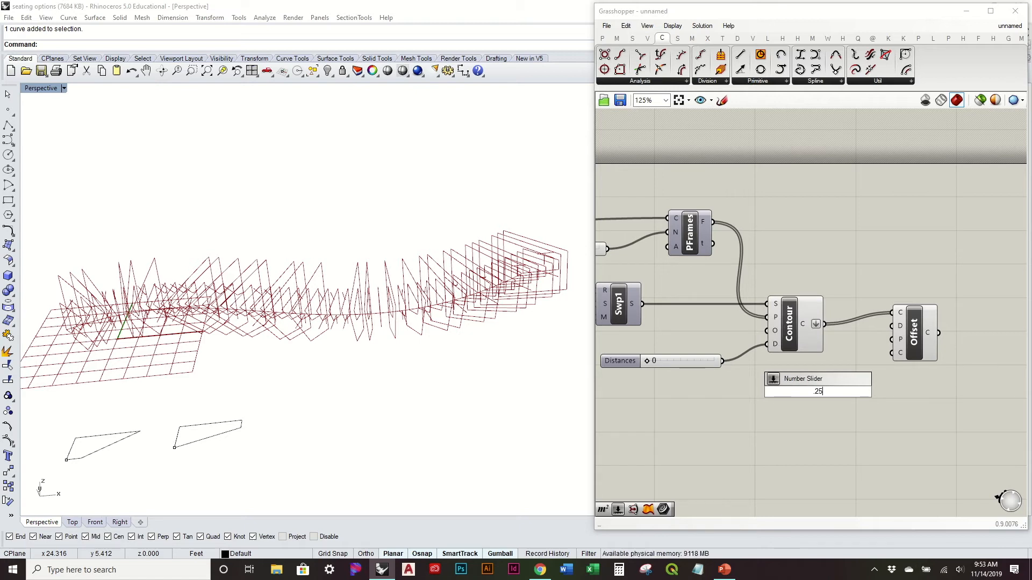
pyautogui.press('Return')
pyautogui.moveTo(849, 391); pyautogui.dragTo(892, 326)
pyautogui.moveTo(332, 297); pyautogui.dragTo(403, 312, button='right')
pyautogui.click(874, 371)
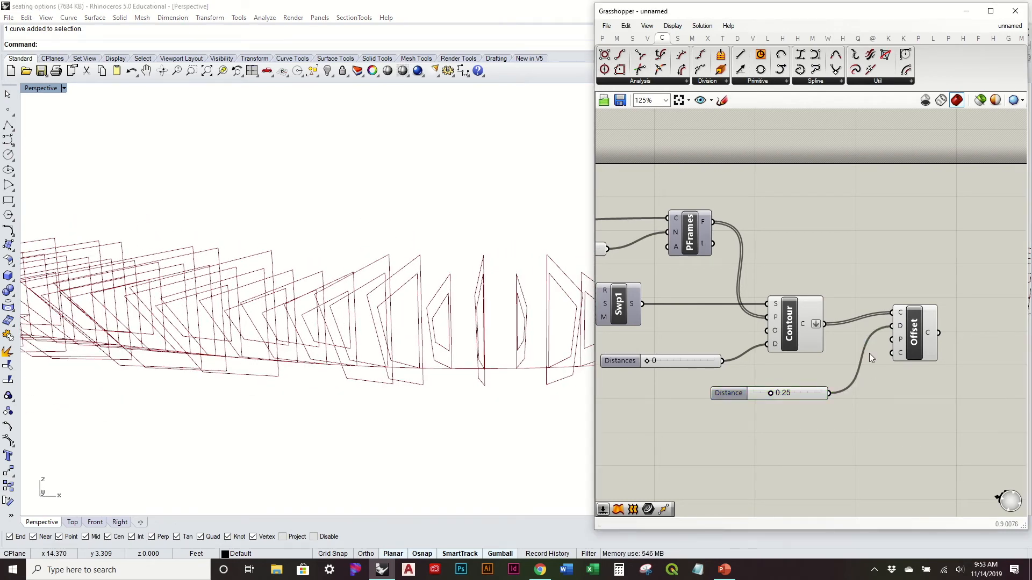
# Negate the Offset component's distance input with an expression so the contours offset in the opposite direction
pyautogui.moveTo(918, 335); pyautogui.dragTo(921, 338)
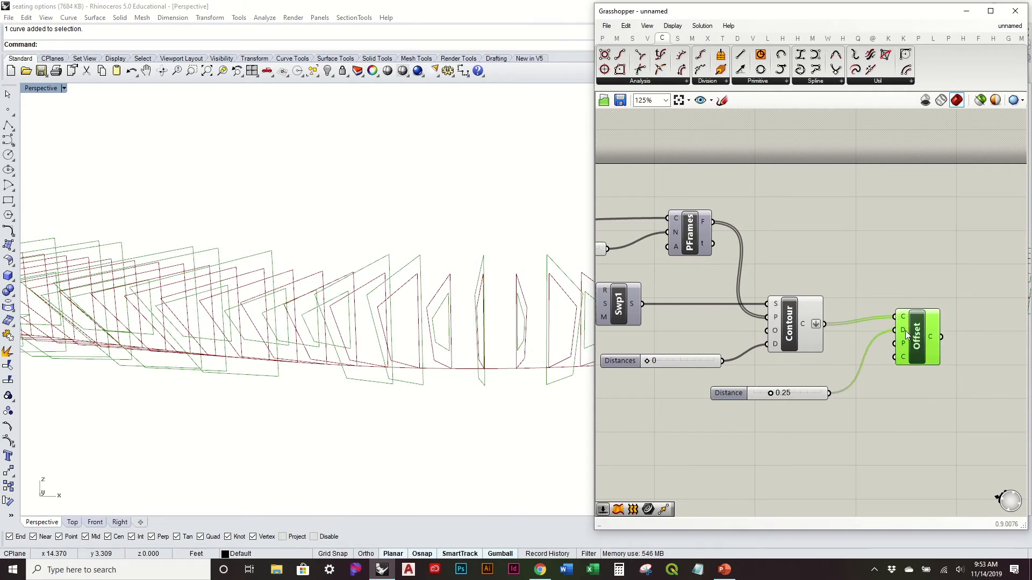
pyautogui.rightClick(903, 334)
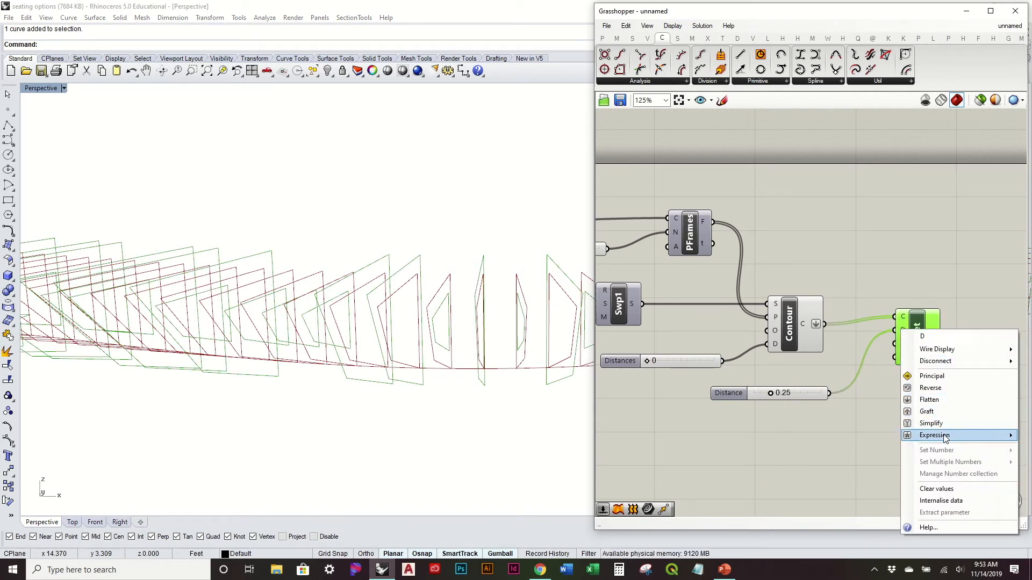
pyautogui.moveTo(941, 436)
pyautogui.click(881, 449)
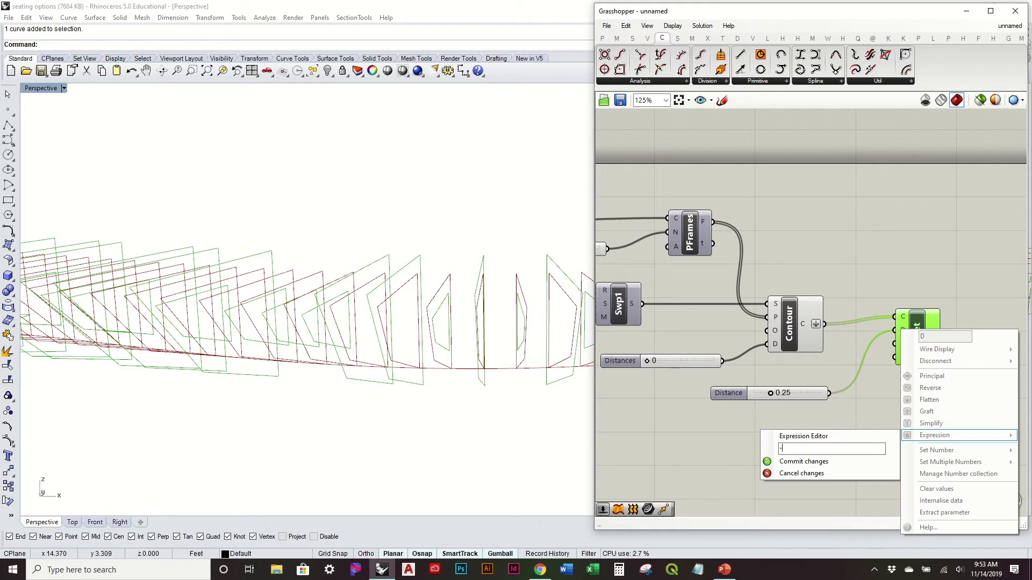
pyautogui.click(850, 461)
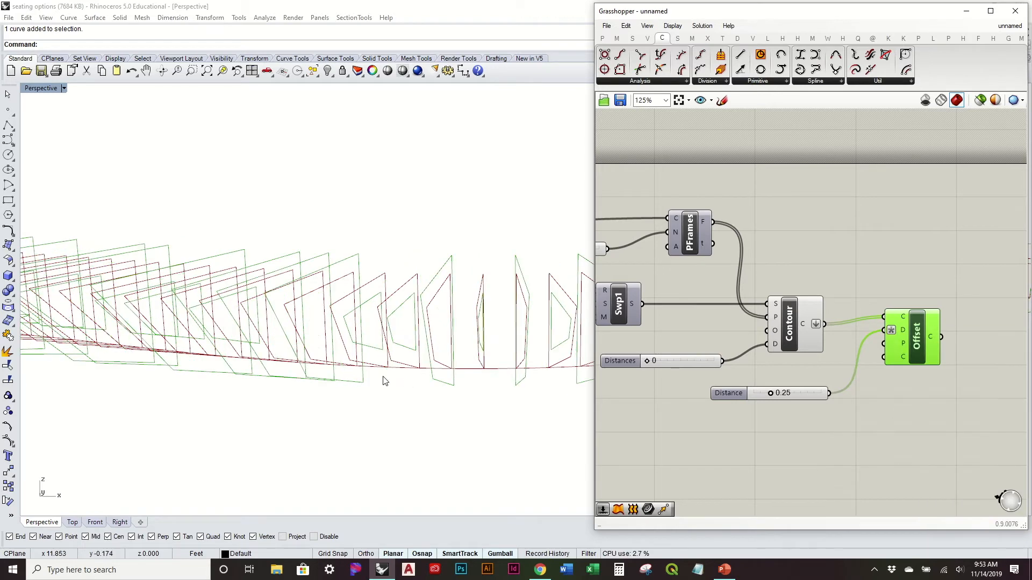
pyautogui.click(874, 412)
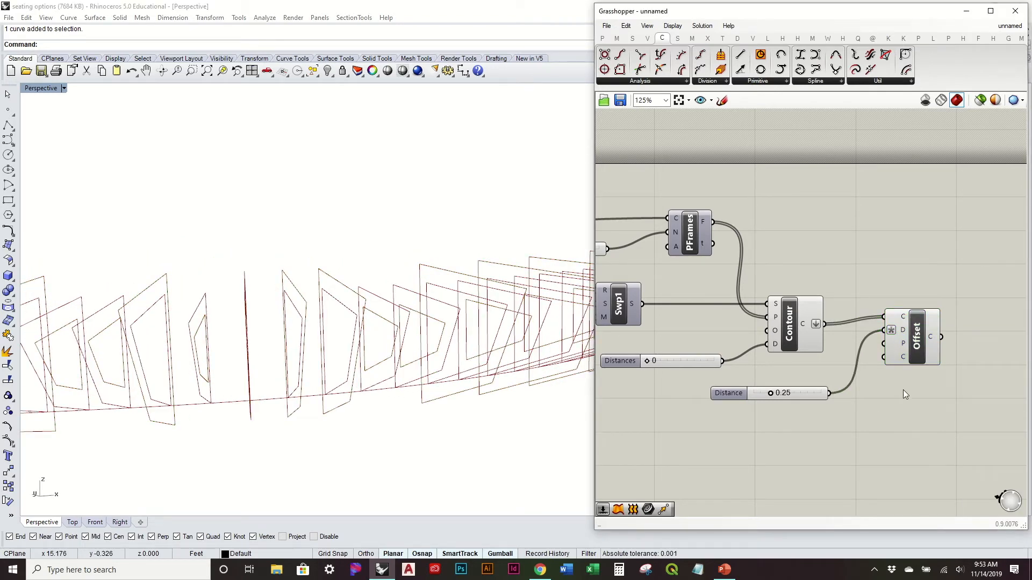
# Connect the frames output of Perp Frames to the Offset component's plane input
pyautogui.moveTo(903, 346)
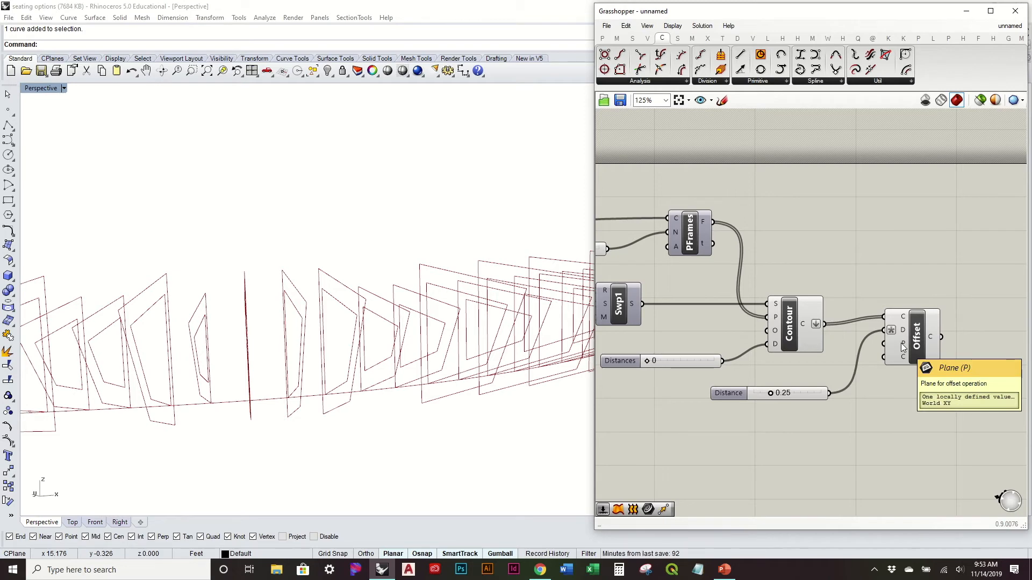
pyautogui.click(709, 231)
pyautogui.moveTo(714, 224); pyautogui.dragTo(885, 344)
pyautogui.moveTo(359, 276); pyautogui.dragTo(427, 301, button='right')
# Set the offset Distance slider to 0.15 and reposition the Offset component slightly
pyautogui.moveTo(774, 396); pyautogui.dragTo(767, 396)
pyautogui.moveTo(519, 336); pyautogui.dragTo(481, 392, button='right')
pyautogui.click(951, 440)
pyautogui.moveTo(910, 361); pyautogui.dragTo(923, 373)
# Add a Ruled Surface component and connect the Contour output to input A and the Offset output to input B
pyautogui.click(926, 280)
pyautogui.moveTo(925, 280); pyautogui.dragTo(845, 292, button='right')
pyautogui.click(712, 349)
pyautogui.doubleClick(821, 256)
pyautogui.write('rule')
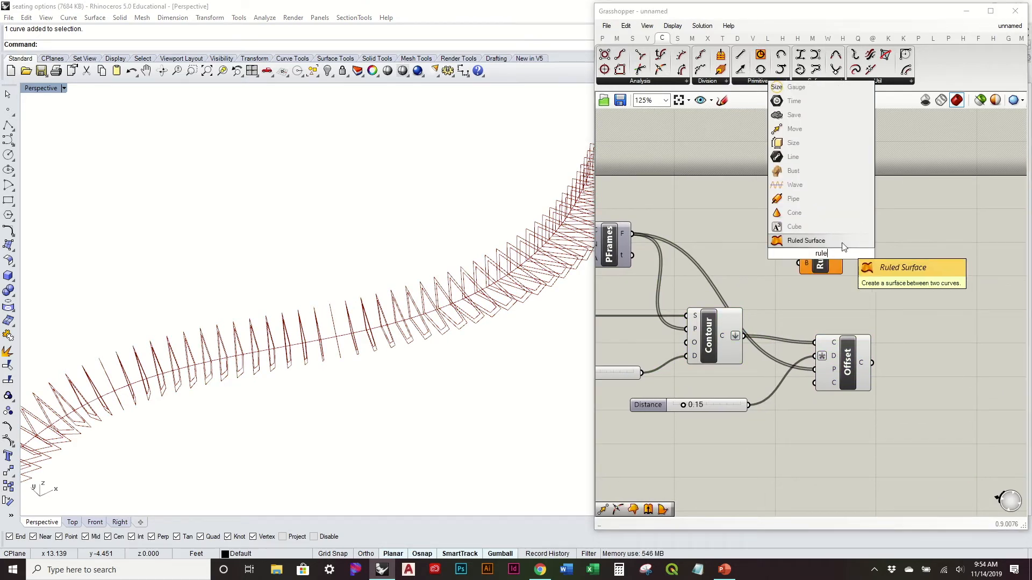
pyautogui.click(838, 242)
pyautogui.moveTo(744, 335); pyautogui.dragTo(886, 280)
pyautogui.moveTo(876, 364); pyautogui.dragTo(928, 306)
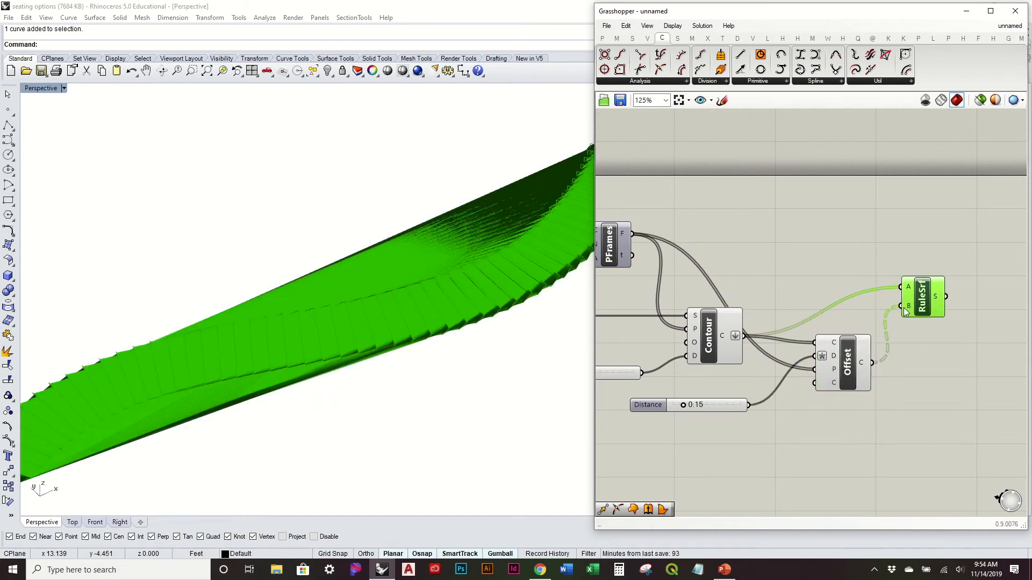
# Flatten input B of the Ruled Surface component so each contour pairs with its own offset
pyautogui.rightClick(908, 309)
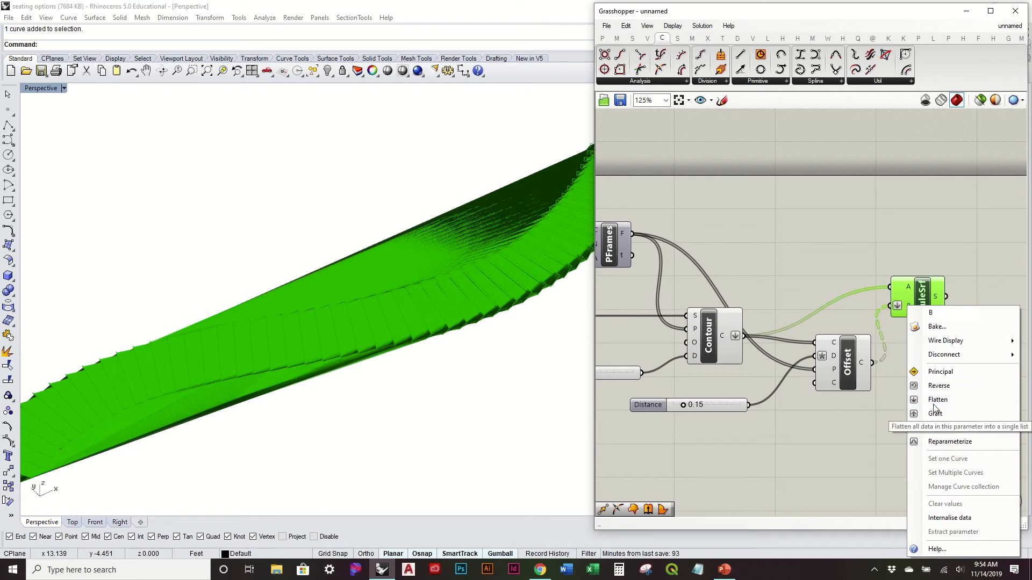
pyautogui.click(934, 399)
pyautogui.click(934, 398)
pyautogui.moveTo(529, 359); pyautogui.dragTo(558, 308, button='right')
pyautogui.scroll(-6, 510, 302)
pyautogui.moveTo(486, 293); pyautogui.dragTo(467, 312, button='right')
# Add an Extrude component and connect the Ruled Surface output to its base input
pyautogui.moveTo(914, 303); pyautogui.dragTo(813, 302, button='right')
pyautogui.moveTo(814, 295); pyautogui.dragTo(840, 307)
pyautogui.click(784, 252)
pyautogui.doubleClick(785, 256)
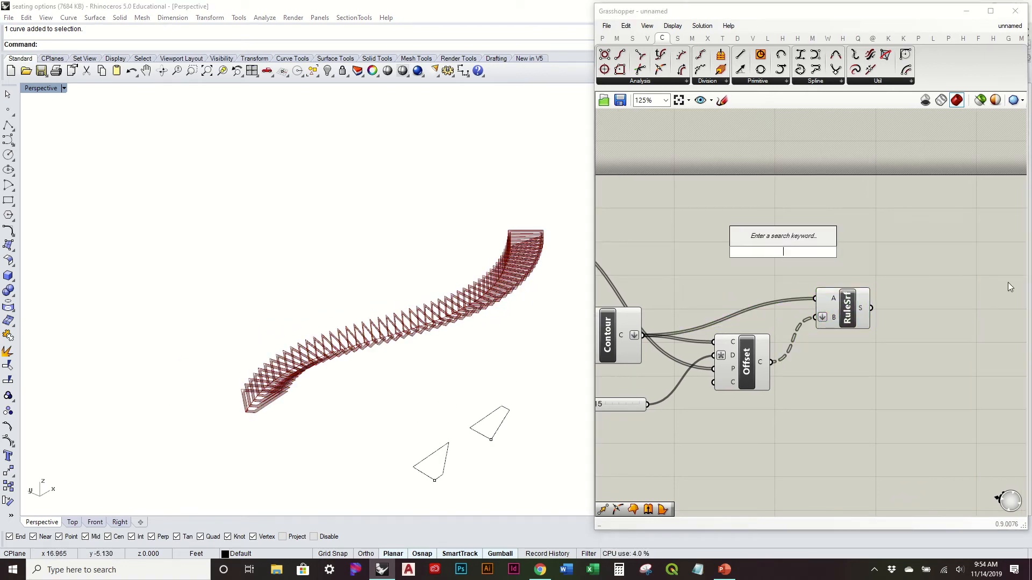
pyautogui.write('extrud')
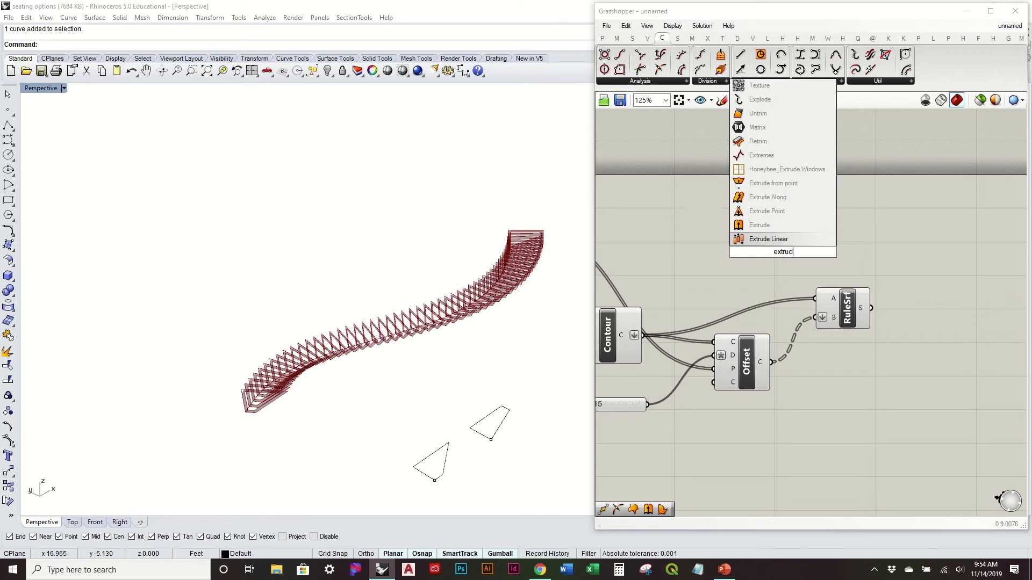
pyautogui.click(801, 226)
pyautogui.moveTo(785, 257); pyautogui.dragTo(909, 309)
pyautogui.doubleClick(873, 370)
pyautogui.click(886, 413)
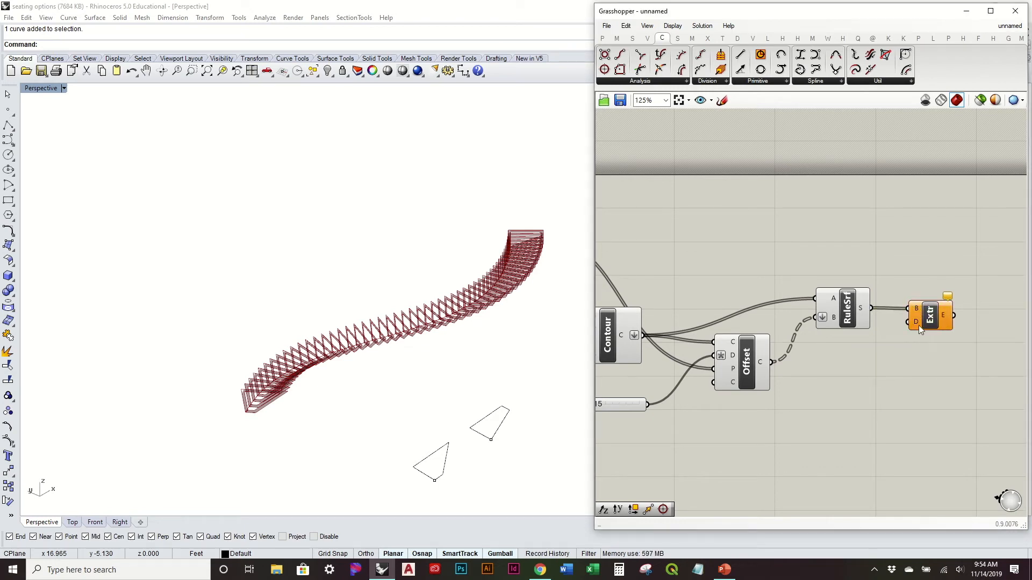
# Temporarily preview the Perp Frames planes to examine their orientation relative to the sections
pyautogui.moveTo(458, 326); pyautogui.dragTo(443, 391, button='right')
pyautogui.moveTo(832, 365); pyautogui.dragTo(946, 344, button='right')
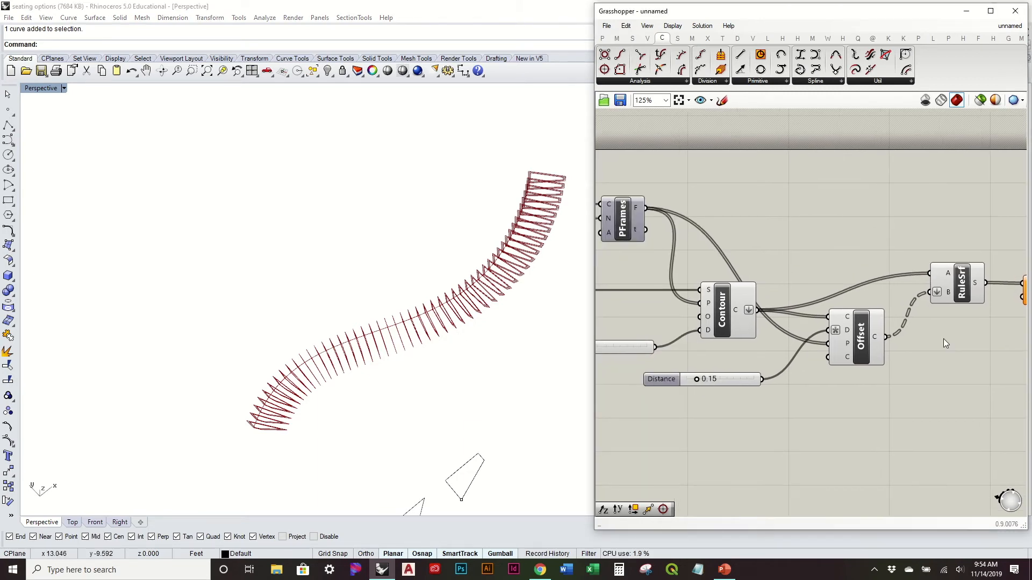
pyautogui.click(625, 226)
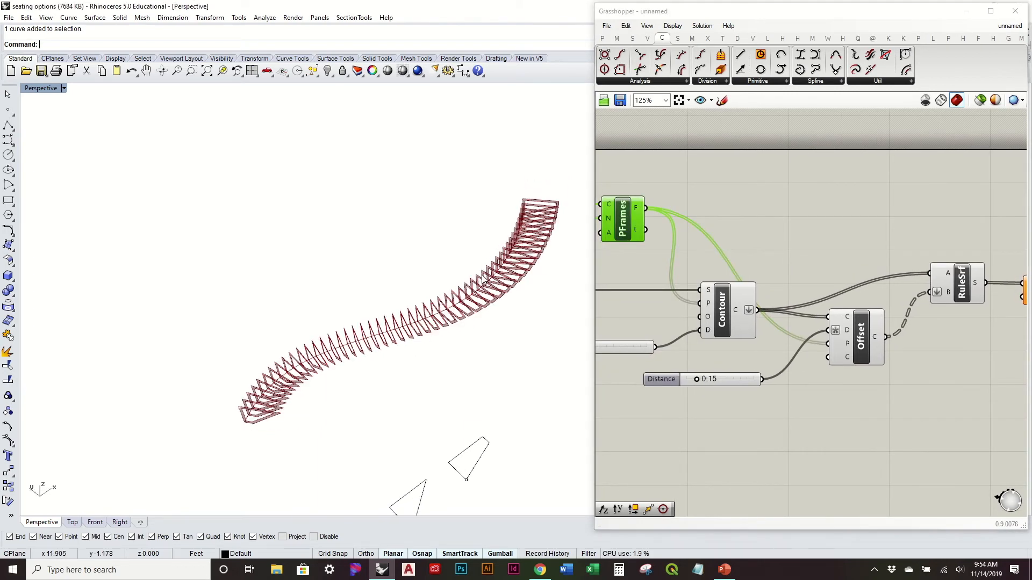
pyautogui.rightClick(623, 226)
pyautogui.click(637, 237)
pyautogui.moveTo(445, 361); pyautogui.dragTo(199, 400, button='right')
pyautogui.moveTo(293, 324); pyautogui.dragTo(301, 355, button='right')
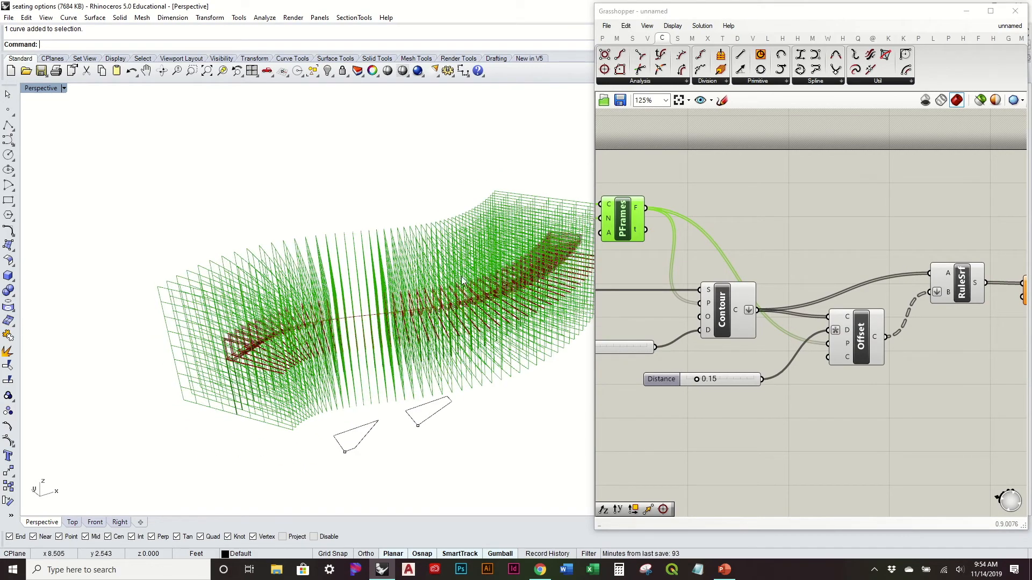
pyautogui.rightClick(627, 226)
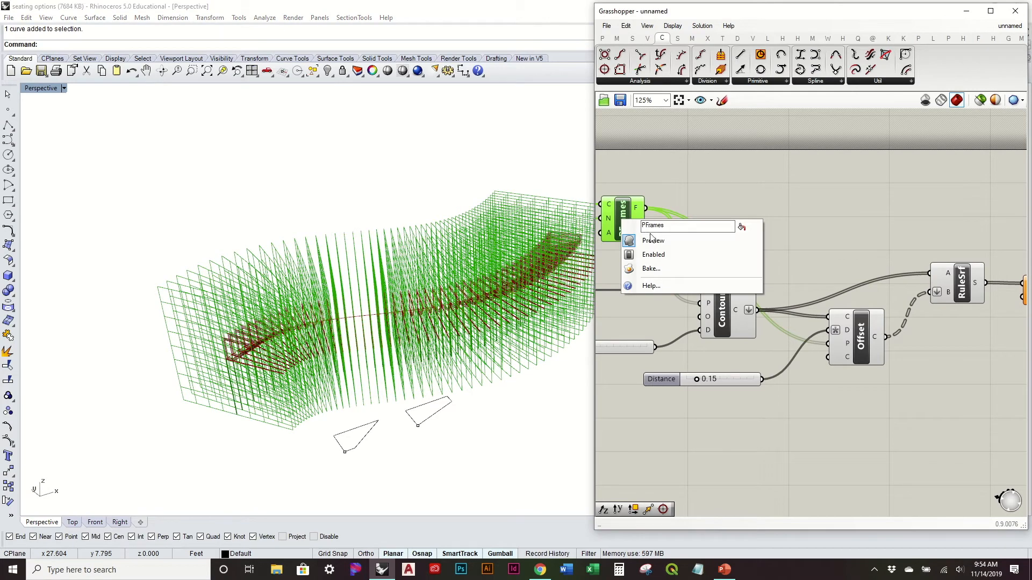
pyautogui.click(652, 237)
# Add a Deconstruct Plane component fed by the Perp Frames frames output and place it below the Offset component
pyautogui.click(647, 39)
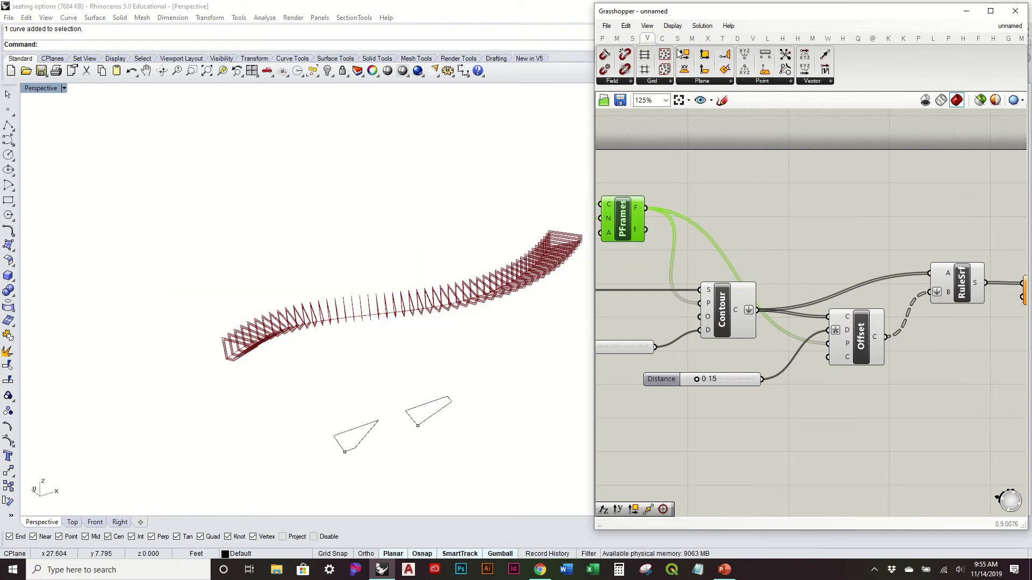
pyautogui.moveTo(680, 52); pyautogui.dragTo(738, 186)
pyautogui.moveTo(652, 211); pyautogui.dragTo(741, 211)
pyautogui.moveTo(725, 215); pyautogui.dragTo(626, 215, button='right')
pyautogui.moveTo(649, 216); pyautogui.dragTo(858, 405)
pyautogui.moveTo(875, 412); pyautogui.dragTo(763, 416, button='right')
# Connect the Z-axis output of Deconstruct Plane to the Extrude component's direction input
pyautogui.moveTo(769, 412); pyautogui.dragTo(817, 298)
pyautogui.moveTo(366, 309); pyautogui.dragTo(406, 240, button='right')
pyautogui.scroll(6, 409, 286)
pyautogui.moveTo(847, 314); pyautogui.dragTo(747, 296, button='right')
pyautogui.moveTo(740, 277); pyautogui.dragTo(803, 280)
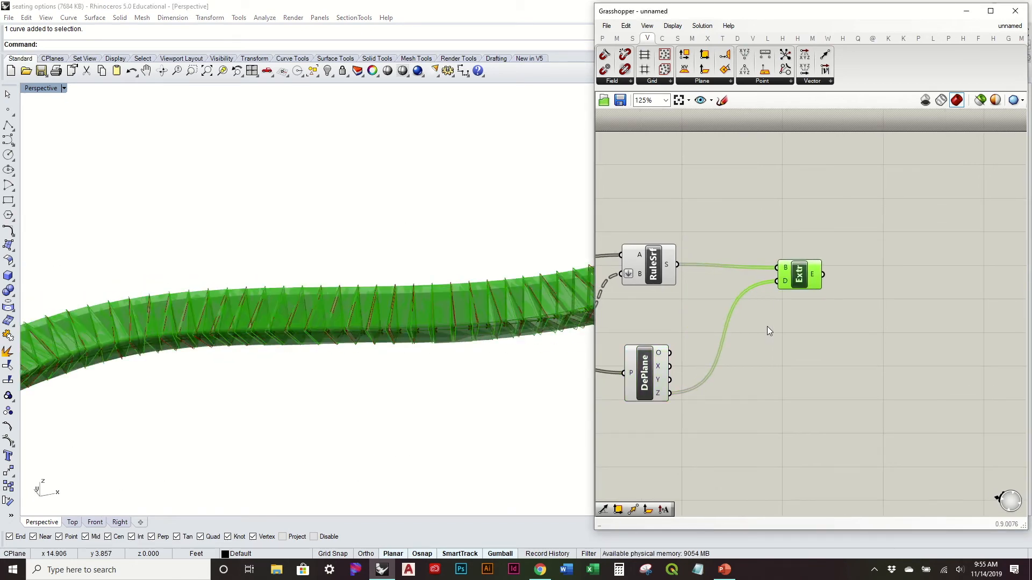
# Add an Amplitude vector component and connect the Deconstruct Plane Z-axis output to its vector input
pyautogui.doubleClick(781, 318)
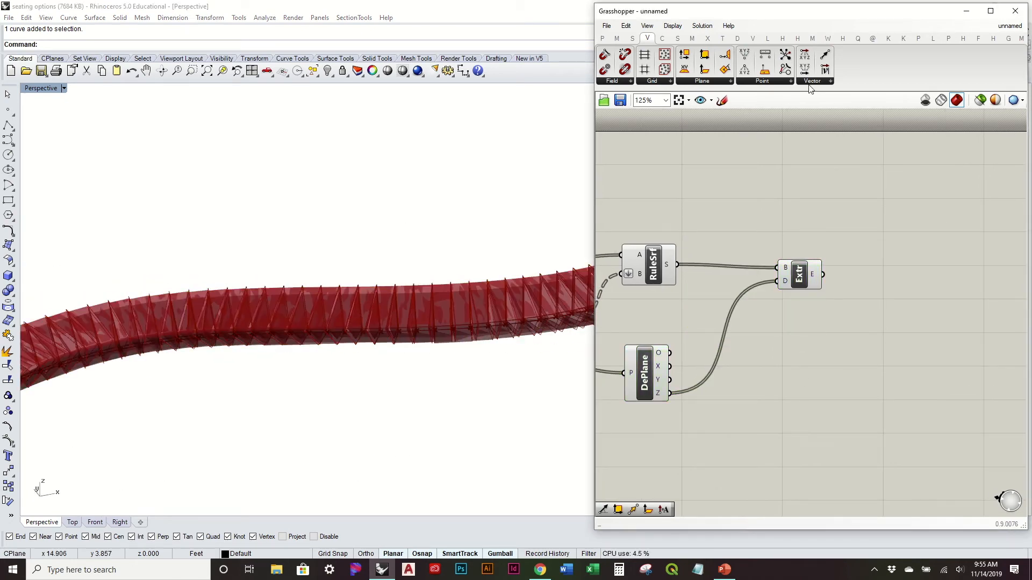
pyautogui.click(831, 81)
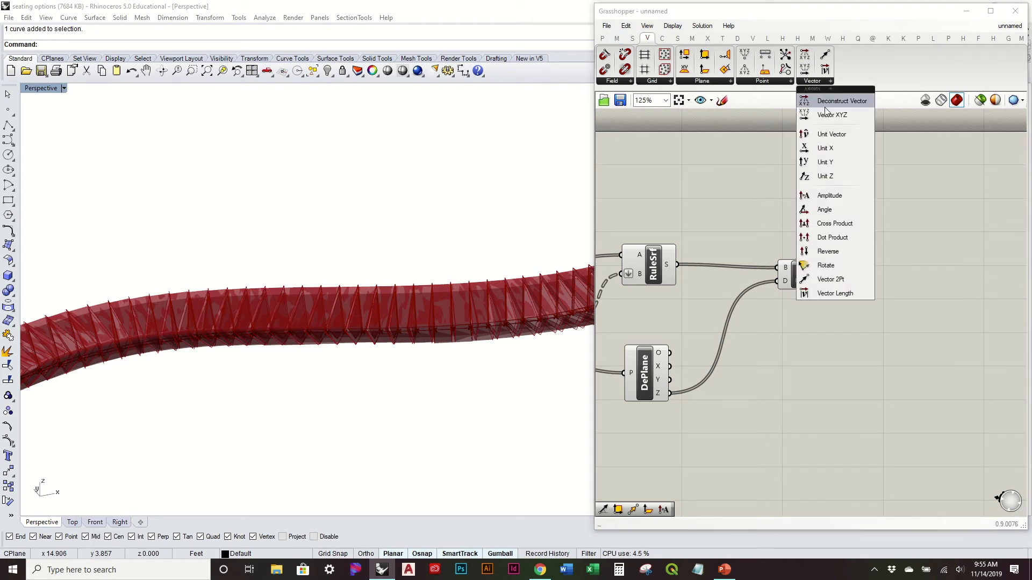
pyautogui.moveTo(845, 195); pyautogui.dragTo(741, 400)
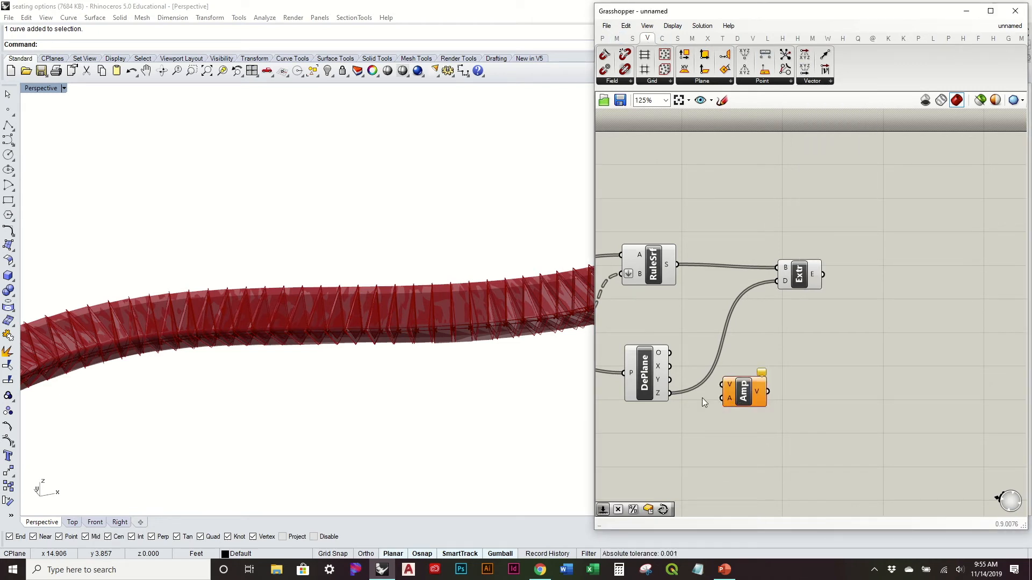
pyautogui.moveTo(670, 394); pyautogui.dragTo(722, 385)
# Drive the Amplitude component with a 0.0825 number slider and connect its vector output to the Extrude direction input
pyautogui.doubleClick(699, 427)
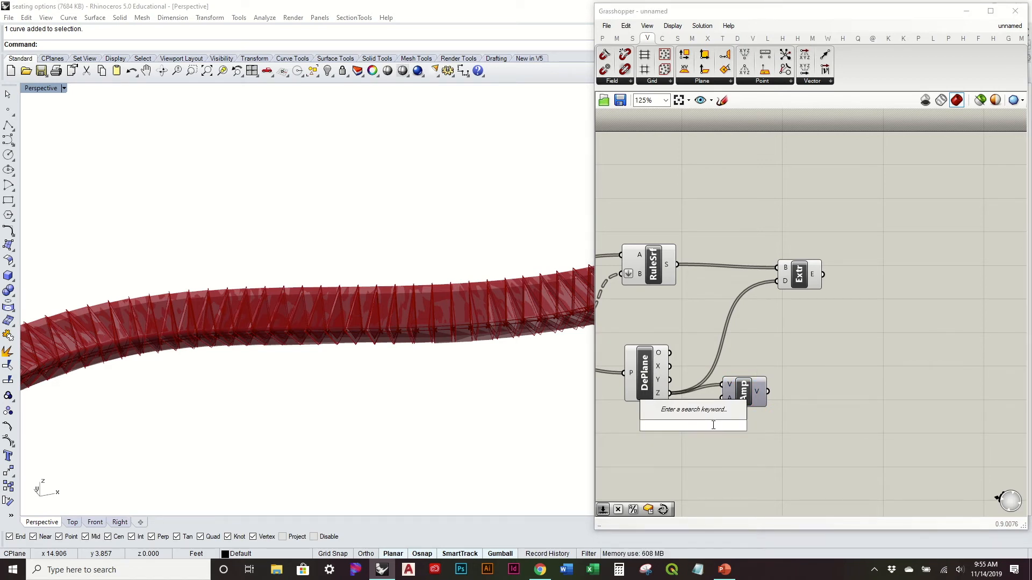
pyautogui.write('.0825')
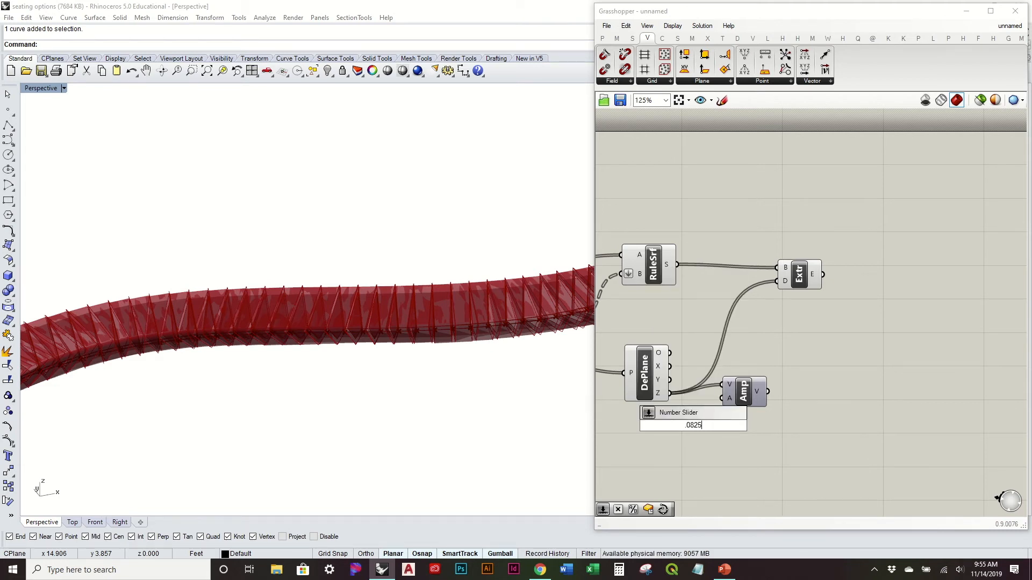
pyautogui.press('Return')
pyautogui.moveTo(740, 424); pyautogui.dragTo(766, 414, button='right')
pyautogui.moveTo(714, 420); pyautogui.dragTo(806, 270)
pyautogui.moveTo(467, 312); pyautogui.dragTo(591, 328, button='right')
pyautogui.click(814, 348)
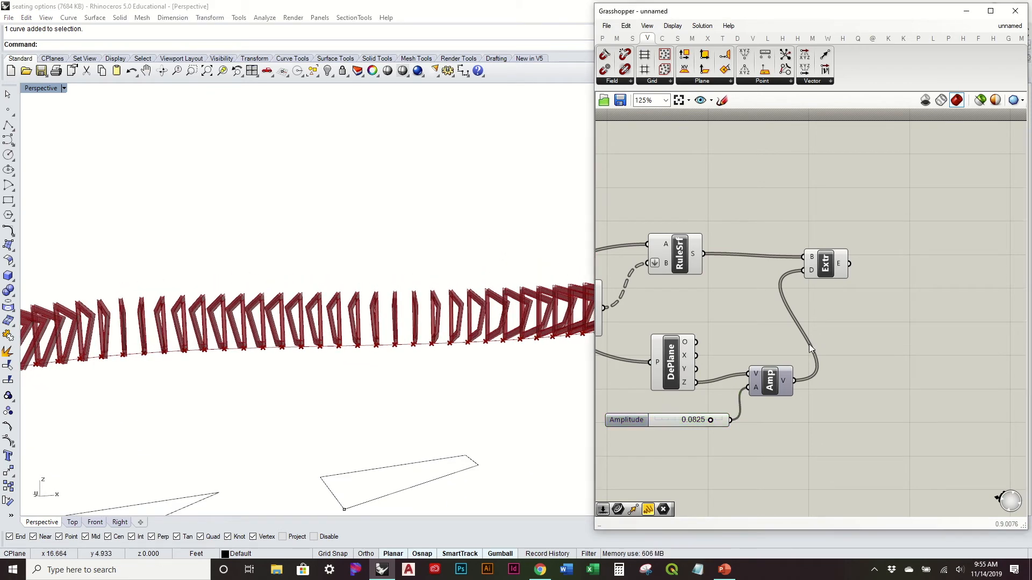
# Set the Count slider feeding the Perp Frames component to 74
pyautogui.moveTo(402, 322); pyautogui.dragTo(395, 377, button='right')
pyautogui.moveTo(732, 311); pyautogui.dragTo(934, 305, button='right')
pyautogui.scroll(-2, 934, 305)
pyautogui.moveTo(784, 308); pyautogui.dragTo(847, 304, button='right')
pyautogui.scroll(2, 801, 306)
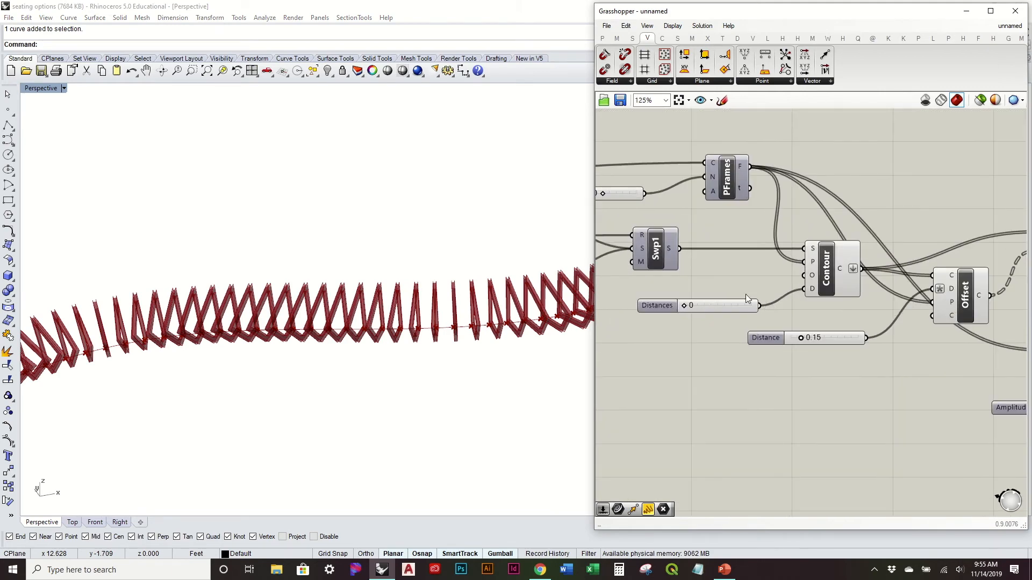
pyautogui.moveTo(763, 300); pyautogui.dragTo(898, 318, button='right')
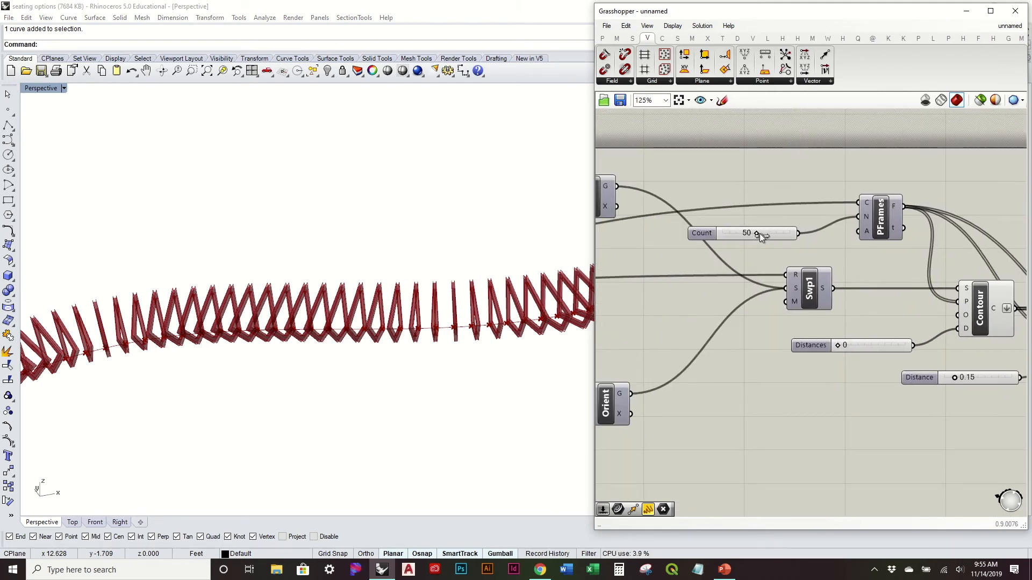
pyautogui.moveTo(765, 234); pyautogui.dragTo(771, 237)
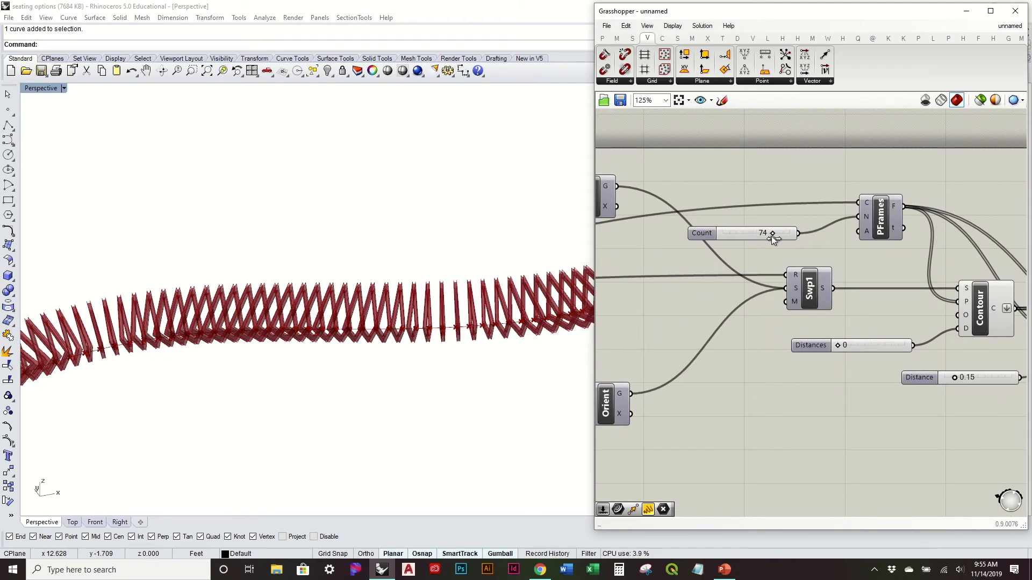
pyautogui.moveTo(323, 282); pyautogui.dragTo(435, 274, button='right')
# Turn off the preview of the Contour, Offset, Ruled Surface and Deconstruct Plane components together
pyautogui.moveTo(824, 268); pyautogui.dragTo(657, 287, button='right')
pyautogui.moveTo(773, 302); pyautogui.dragTo(672, 289, button='right')
pyautogui.moveTo(992, 380); pyautogui.dragTo(911, 369, button='right')
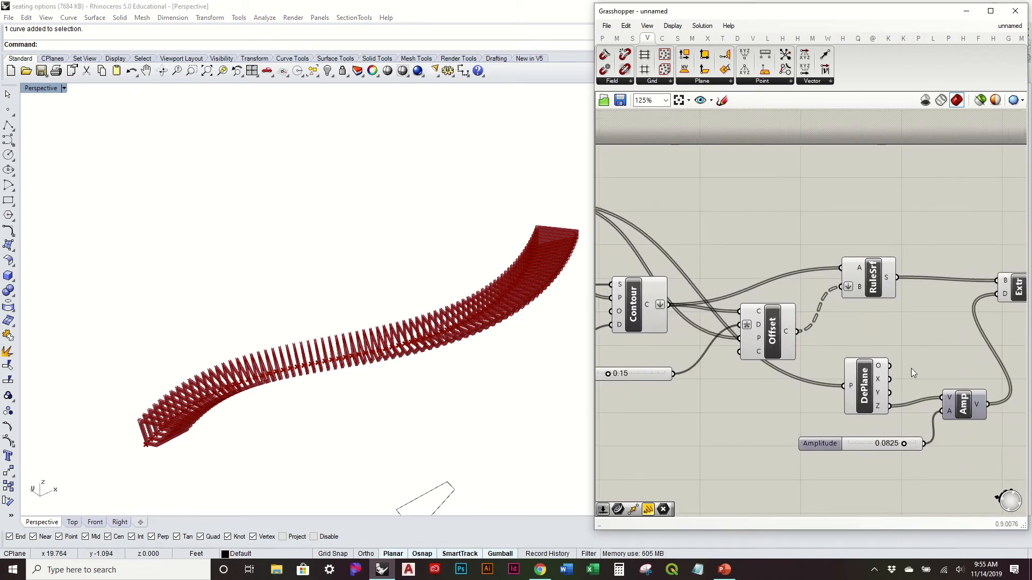
pyautogui.moveTo(902, 416); pyautogui.dragTo(659, 241)
pyautogui.middleClick(659, 241)
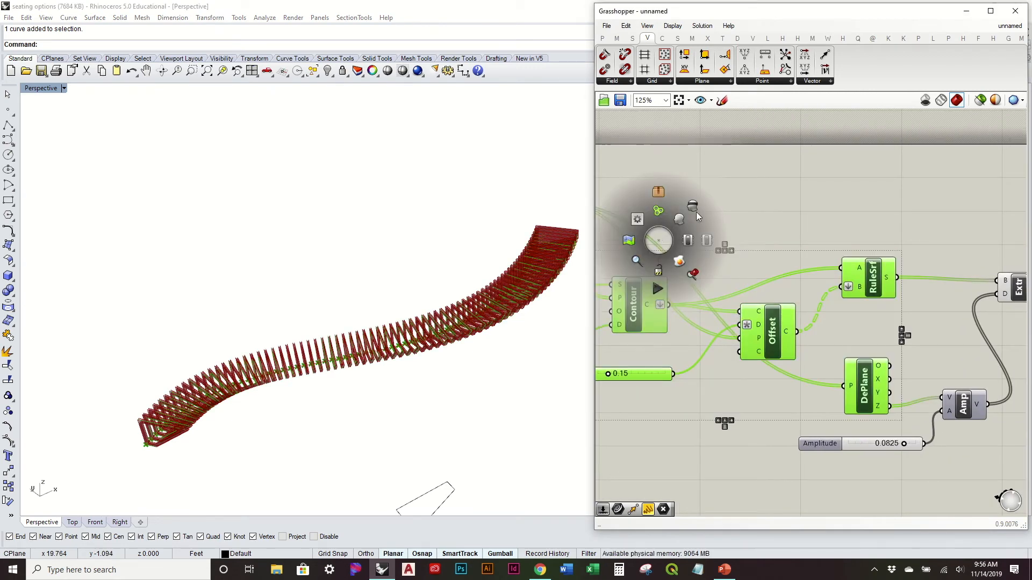
pyautogui.click(695, 210)
pyautogui.click(714, 202)
# Shift the Extrude component slightly within the space beyond the Ruled Surface and Amplitude components
pyautogui.moveTo(907, 233); pyautogui.dragTo(756, 226, button='right')
pyautogui.click(921, 302)
pyautogui.moveTo(920, 304); pyautogui.dragTo(926, 306)
pyautogui.click(860, 269)
# Examine the extruded ribs along the rail from several angles and up close, highlighting the Extrude component's geometry
pyautogui.moveTo(342, 292); pyautogui.dragTo(411, 210, button='right')
pyautogui.scroll(6, 322, 285)
pyautogui.moveTo(411, 301); pyautogui.dragTo(400, 271, button='right')
pyautogui.moveTo(357, 363)
pyautogui.mouseDown(button='right')
pyautogui.moveTo(484, 200)
pyautogui.moveTo(417, 345)
pyautogui.moveTo(494, 308)
pyautogui.moveTo(422, 288)
pyautogui.moveTo(404, 292)
pyautogui.moveTo(407, 305)
pyautogui.moveTo(439, 207)
pyautogui.mouseUp(button='right')
pyautogui.moveTo(876, 262); pyautogui.dragTo(784, 259, button='right')
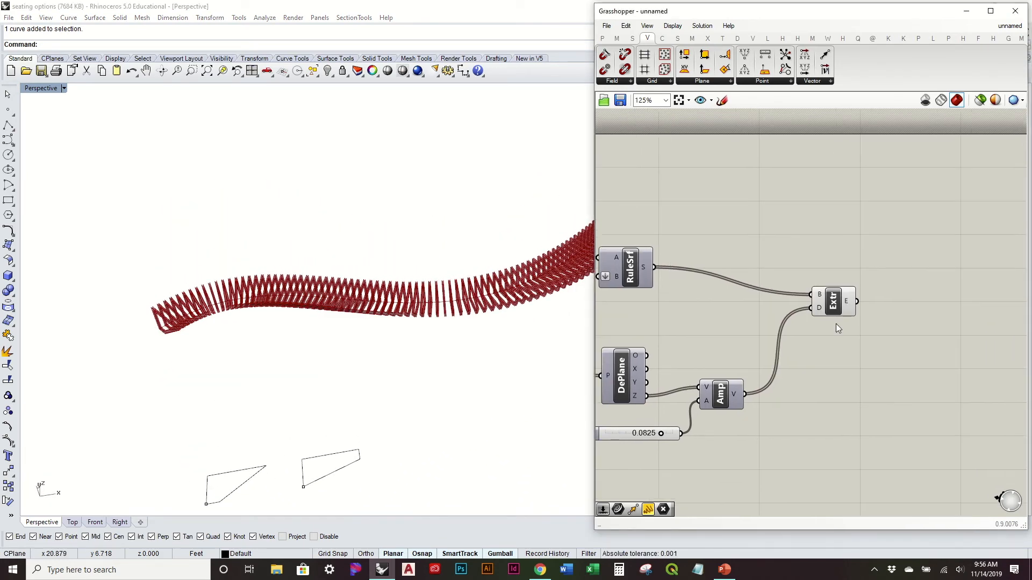
pyautogui.click(826, 309)
pyautogui.moveTo(697, 302); pyautogui.dragTo(843, 295, button='right')
pyautogui.scroll(5, 467, 313)
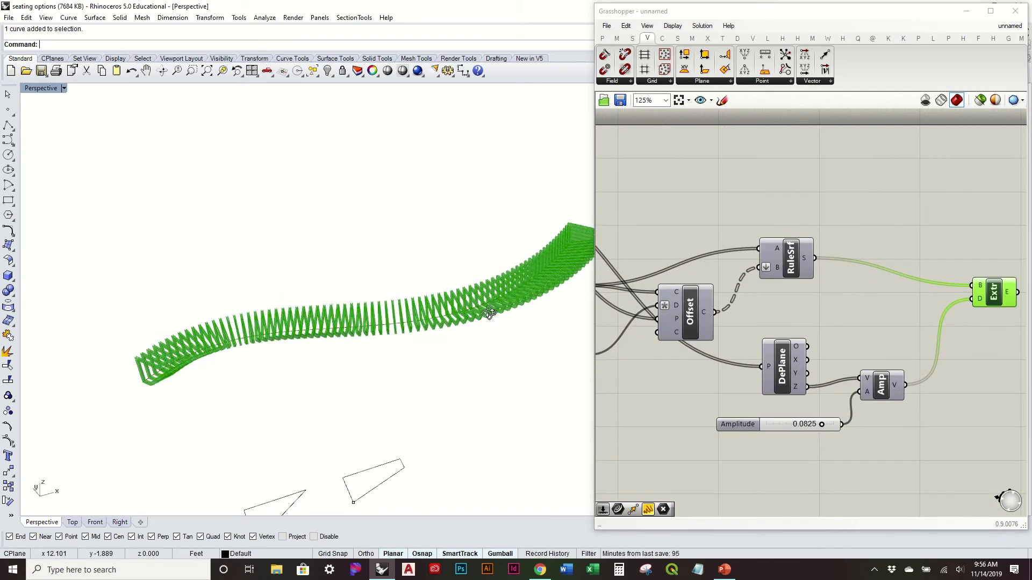
pyautogui.scroll(4, 466, 308)
pyautogui.moveTo(376, 288); pyautogui.dragTo(428, 303, button='right')
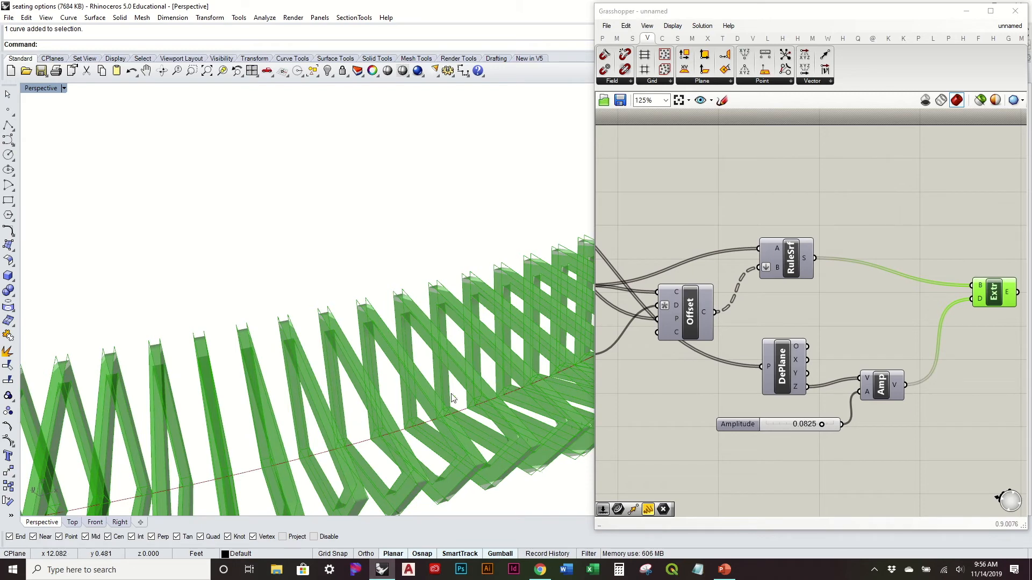
# Turn off the preview of the Extrude component
pyautogui.click(773, 317)
pyautogui.moveTo(772, 317); pyautogui.dragTo(910, 331, button='right')
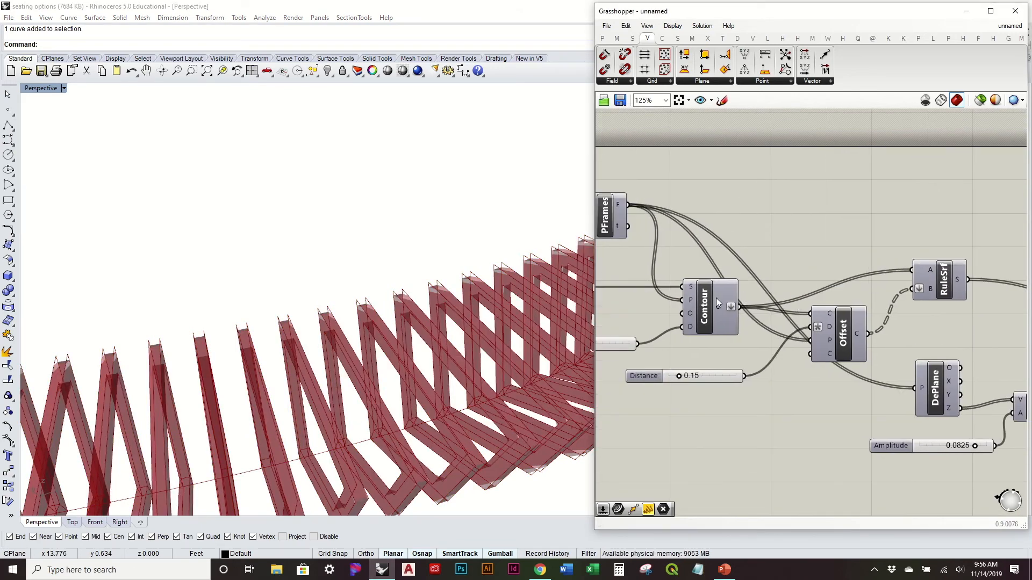
pyautogui.scroll(-3, 789, 272)
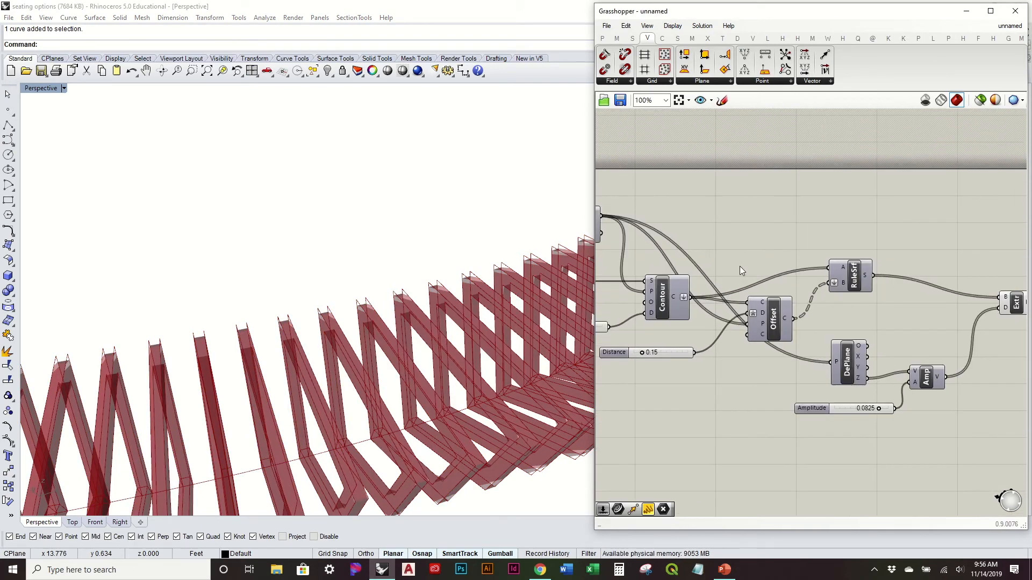
pyautogui.click(963, 299)
pyautogui.rightClick(966, 303)
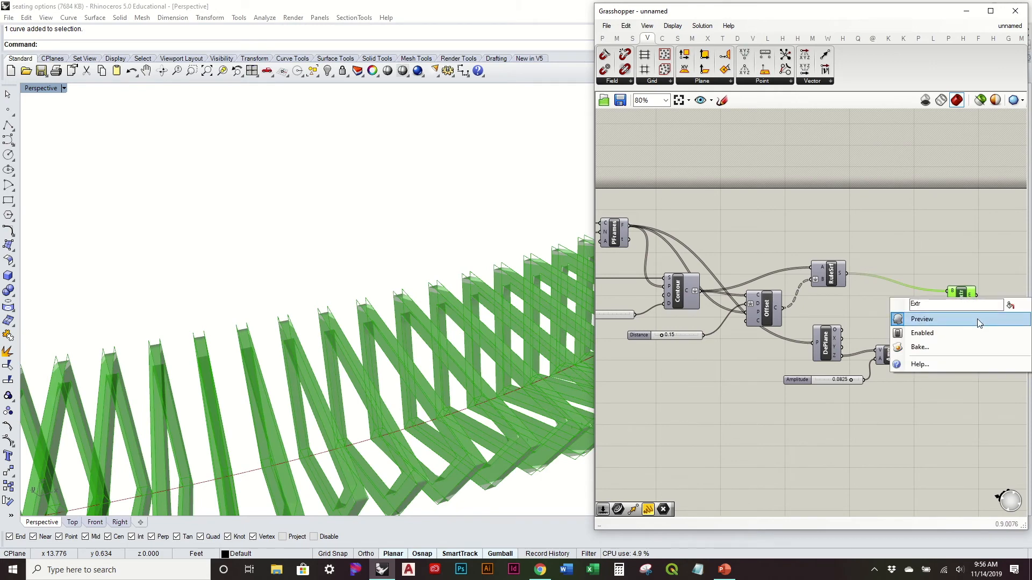
pyautogui.click(980, 320)
# Turn the preview back on for the Contour and Offset components and inspect their profile curves
pyautogui.click(675, 290)
pyautogui.rightClick(677, 290)
pyautogui.click(710, 311)
pyautogui.click(767, 308)
pyautogui.rightClick(766, 307)
pyautogui.click(790, 329)
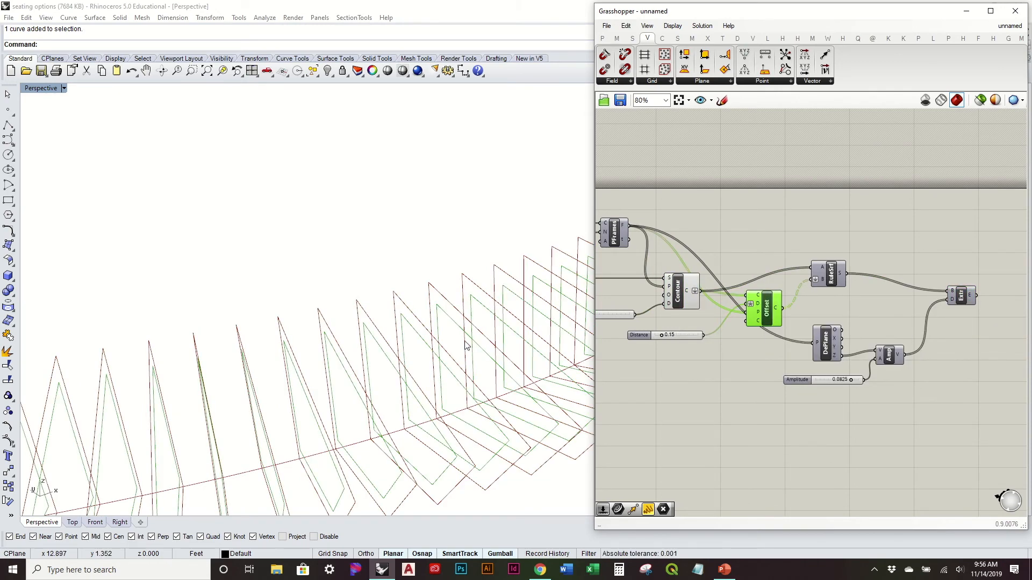
pyautogui.scroll(3, 456, 287)
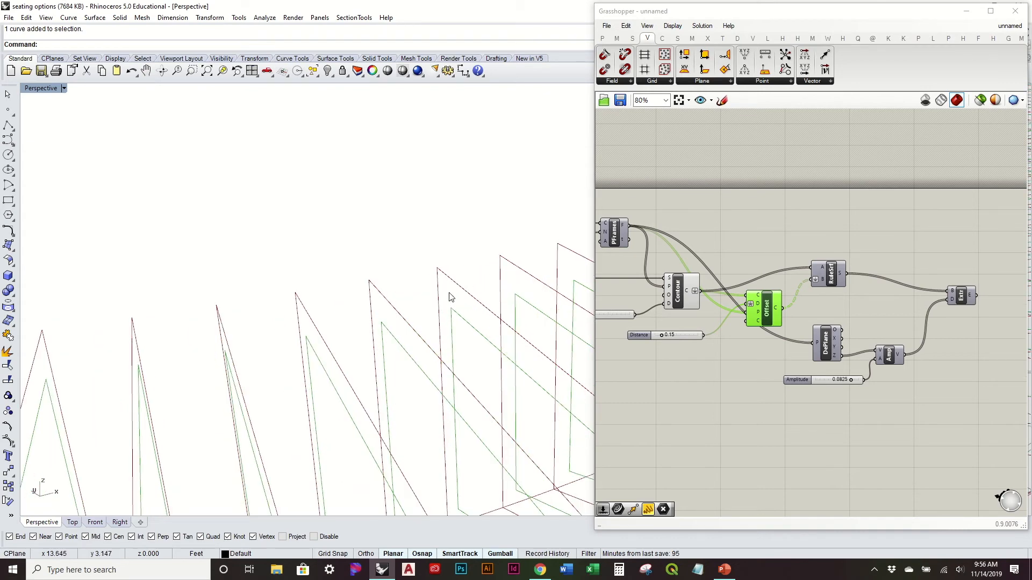
pyautogui.scroll(-3, 450, 297)
pyautogui.moveTo(447, 333)
pyautogui.mouseDown(button='right')
pyautogui.moveTo(477, 329)
pyautogui.moveTo(490, 305)
pyautogui.moveTo(450, 330)
pyautogui.mouseUp(button='right')
# Add a Tween Curve component and connect the Contour curves output to its A input
pyautogui.click(716, 217)
pyautogui.doubleClick(717, 216)
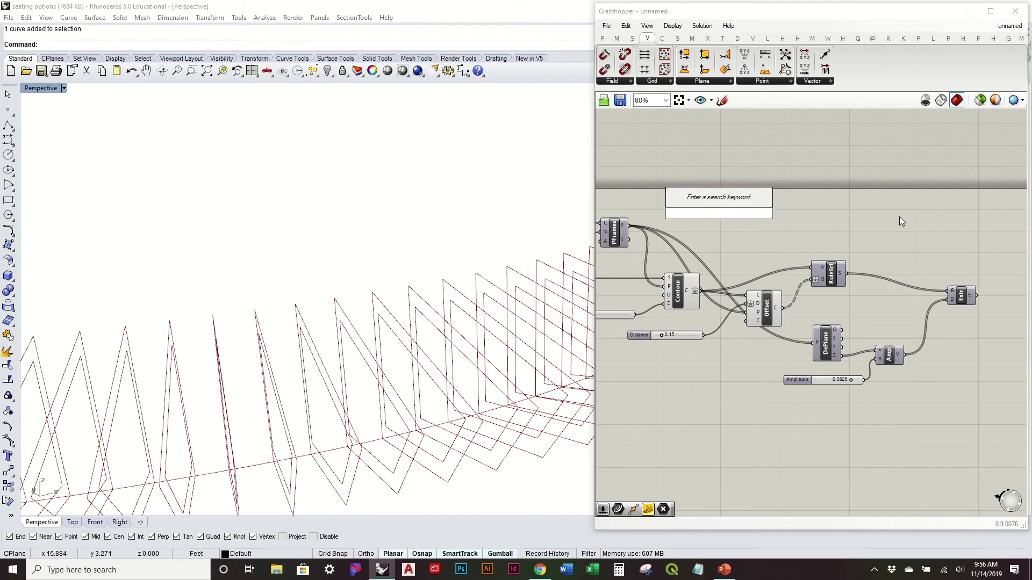
pyautogui.write('twe')
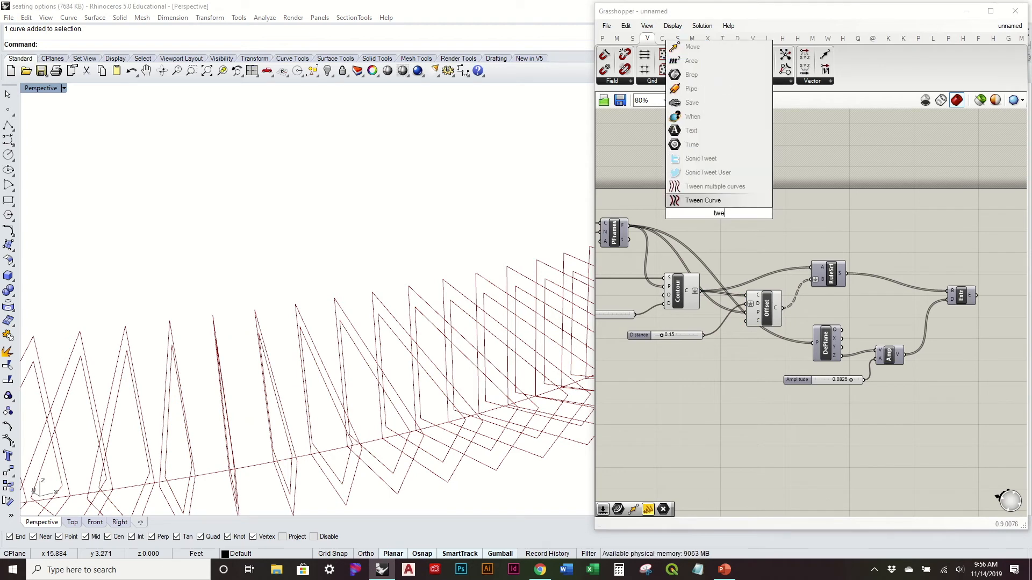
pyautogui.click(698, 200)
pyautogui.moveTo(702, 289); pyautogui.dragTo(710, 203)
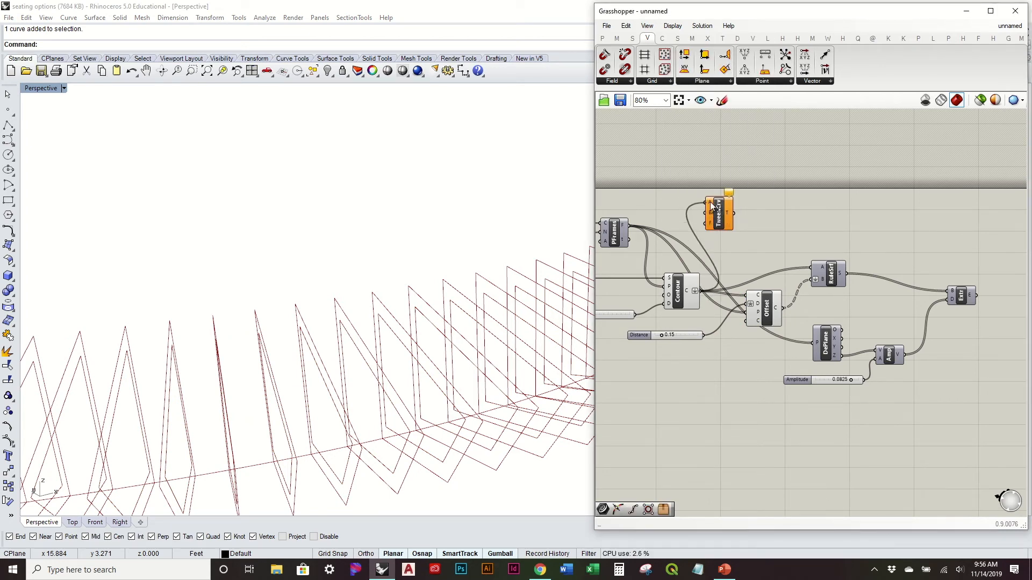
# Flatten the Offset component's curve output and connect it to the B input of Tween Curve, placed above Ruled Surface
pyautogui.rightClick(779, 307)
pyautogui.click(810, 380)
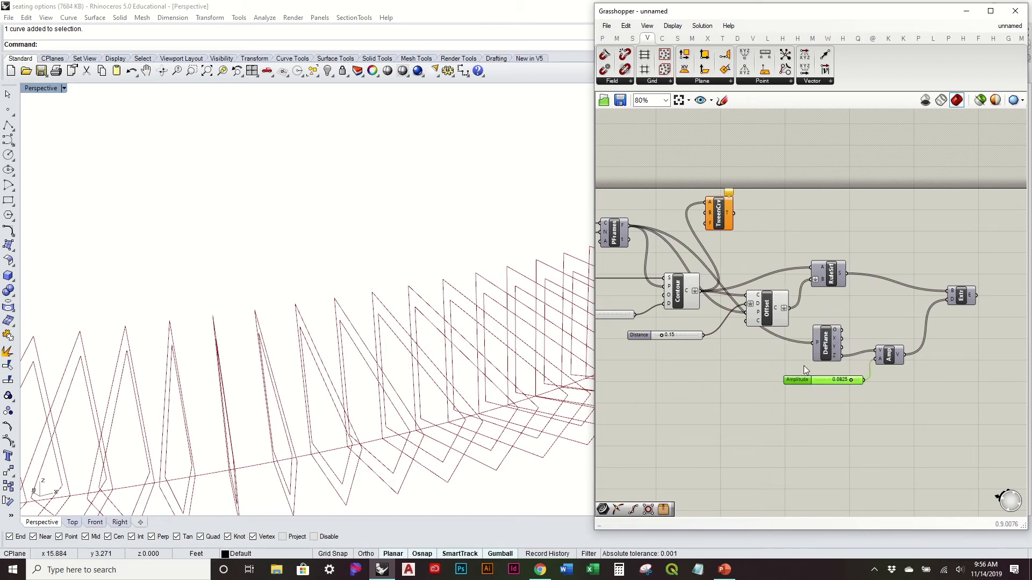
pyautogui.moveTo(717, 220); pyautogui.dragTo(821, 210)
pyautogui.moveTo(318, 274); pyautogui.dragTo(257, 241, button='right')
pyautogui.click(836, 243)
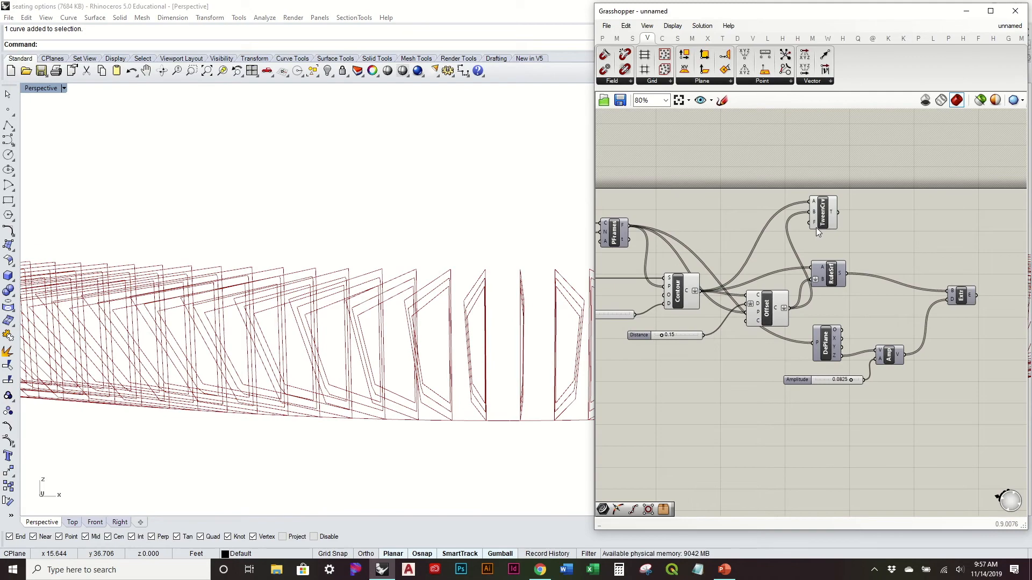
# Reposition the Tween Curve component above Ruled Surface and inspect the highlighted in-between curves
pyautogui.scroll(2, 817, 228)
pyautogui.moveTo(816, 227); pyautogui.dragTo(767, 231, button='right')
pyautogui.moveTo(767, 230); pyautogui.dragTo(799, 213)
pyautogui.moveTo(447, 276); pyautogui.dragTo(490, 311, button='right')
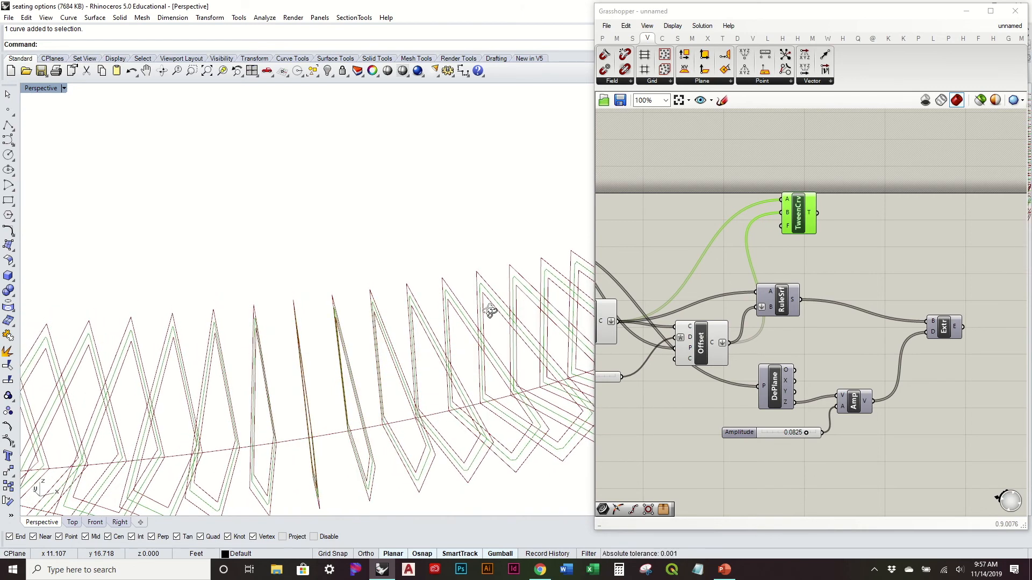
pyautogui.click(848, 267)
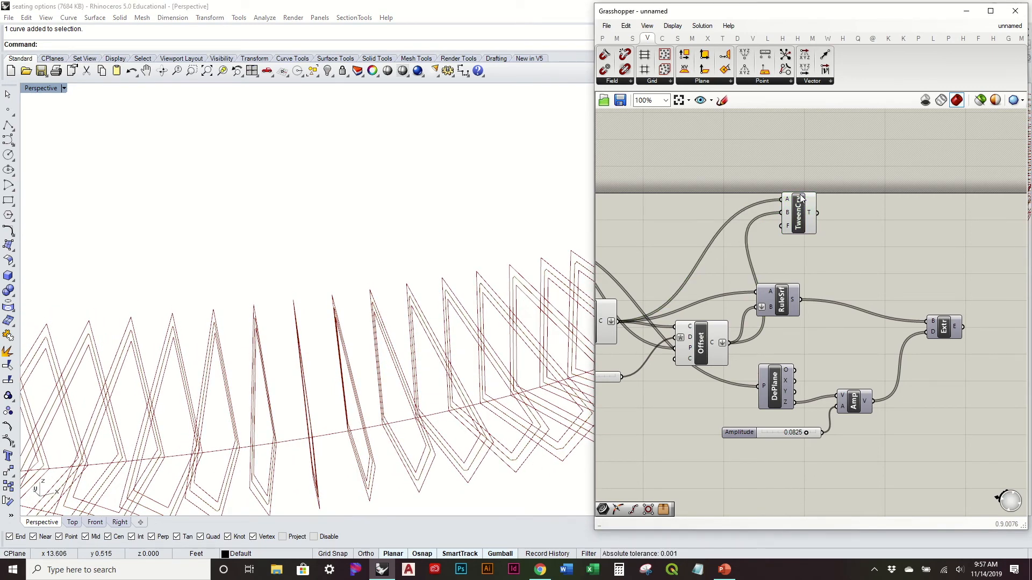
# Add a Divide Curve component beside Tween Curve and connect the tween output to its curve input
pyautogui.click(661, 39)
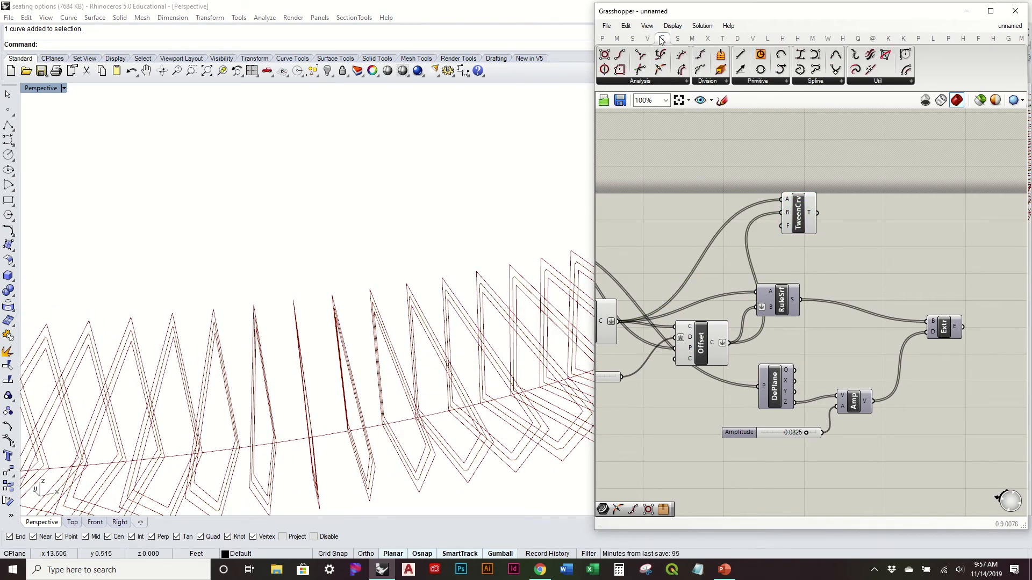
pyautogui.click(702, 60)
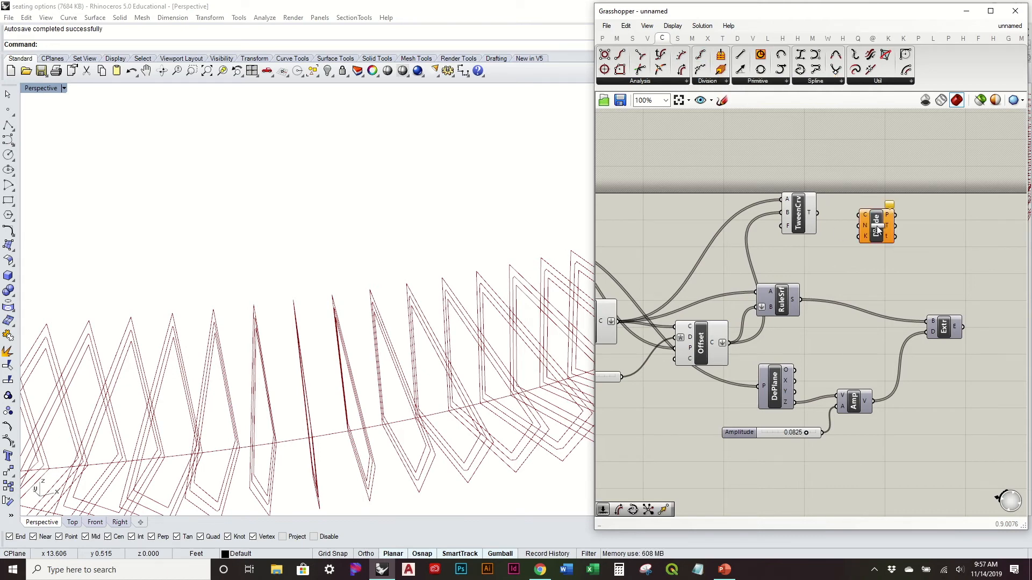
pyautogui.moveTo(819, 214); pyautogui.dragTo(860, 216)
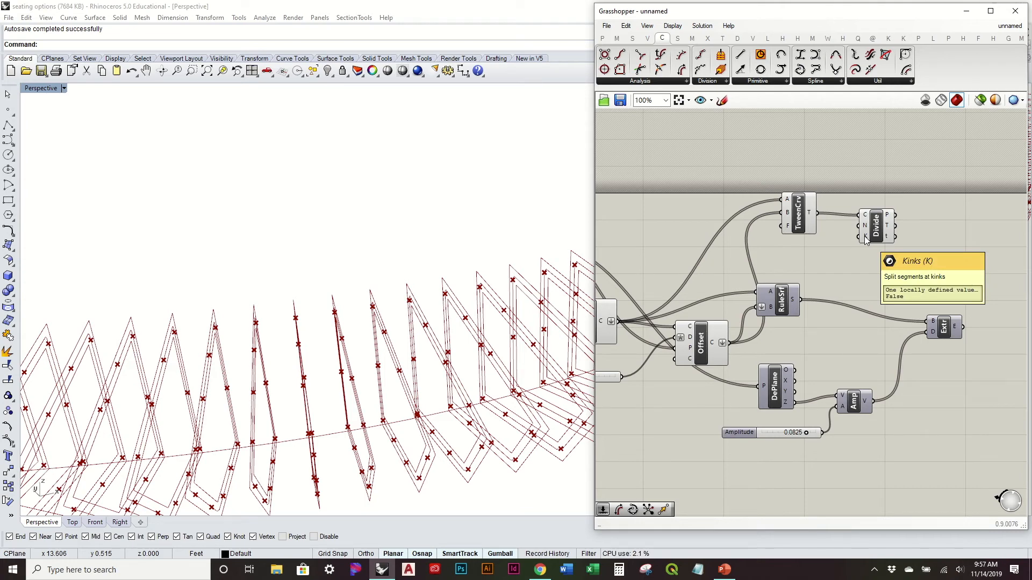
# Set the Divide Curve component's Kinks input to True
pyautogui.rightClick(865, 239)
pyautogui.moveTo(908, 342)
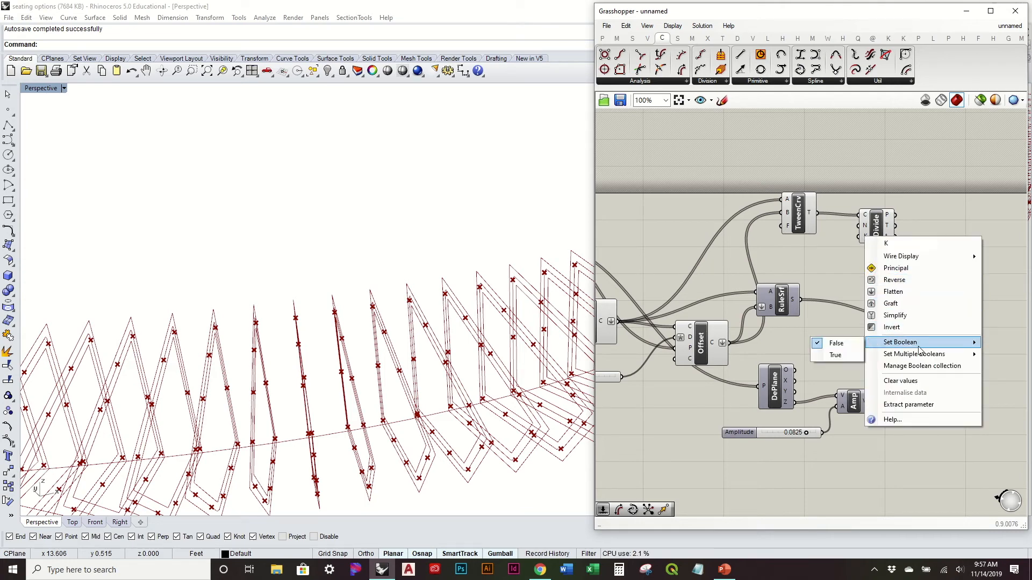
pyautogui.click(836, 355)
# Add a number slider set to 0 and connect it to the Divide Curve component's count input
pyautogui.moveTo(857, 294); pyautogui.dragTo(779, 304, button='right')
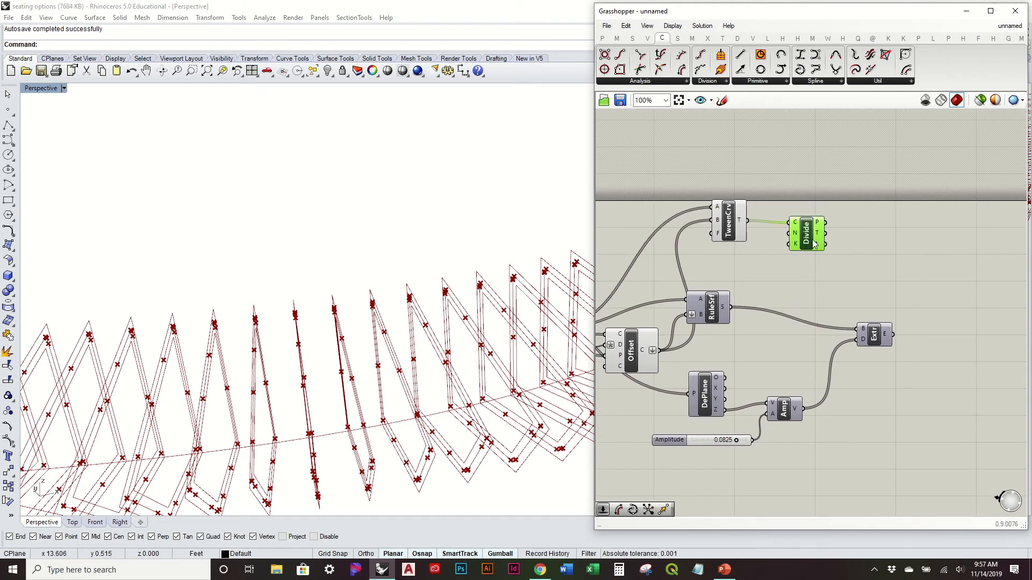
pyautogui.doubleClick(760, 260)
pyautogui.write('0')
pyautogui.press('Return')
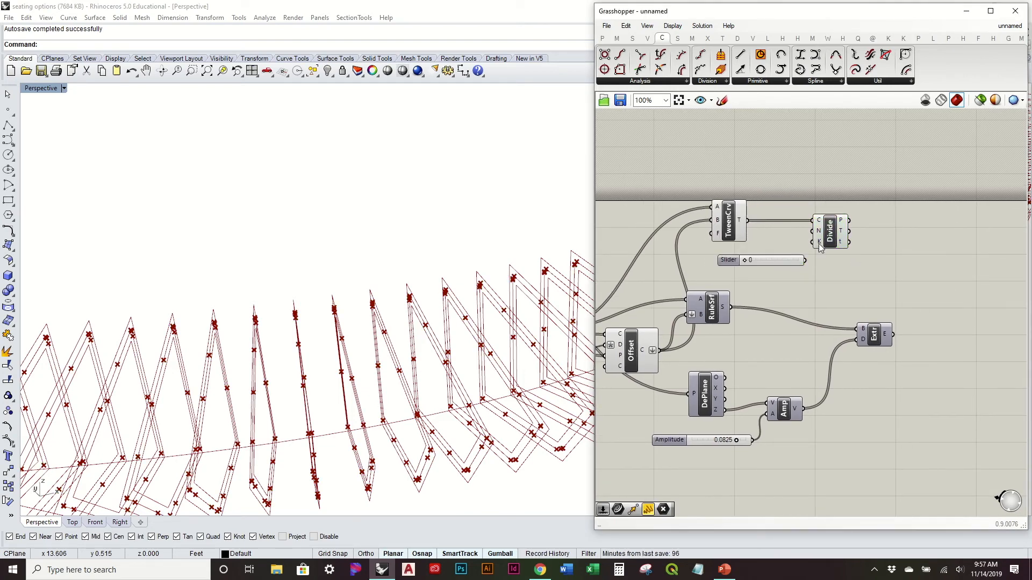
pyautogui.moveTo(810, 247); pyautogui.dragTo(812, 231)
# Examine the division points at the corners of the tween curves along the rail and at its end
pyautogui.moveTo(455, 281); pyautogui.dragTo(342, 320, button='right')
pyautogui.scroll(-6, 412, 302)
pyautogui.scroll(-4, 455, 295)
pyautogui.scroll(5, 342, 323)
pyautogui.scroll(-3, 339, 324)
pyautogui.moveTo(287, 378); pyautogui.dragTo(311, 352, button='right')
pyautogui.moveTo(441, 339); pyautogui.dragTo(462, 338, button='right')
pyautogui.scroll(5, 463, 349)
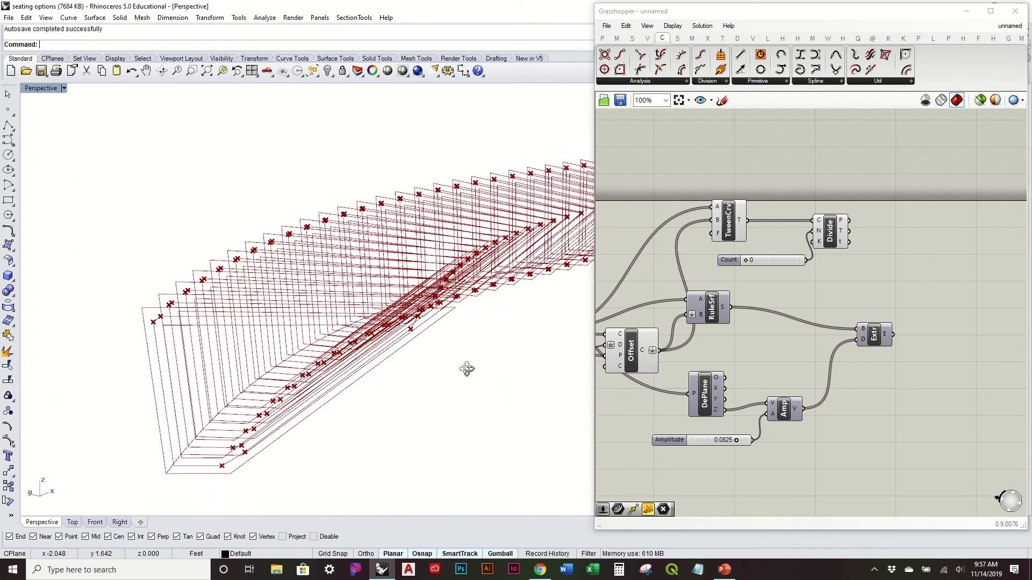
pyautogui.scroll(2, 253, 449)
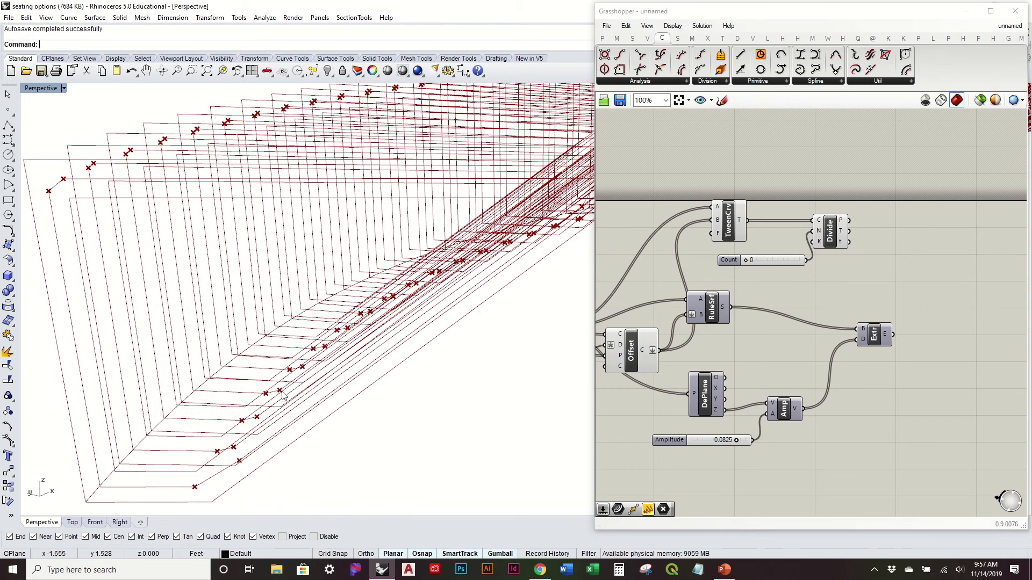
pyautogui.scroll(-3, 283, 395)
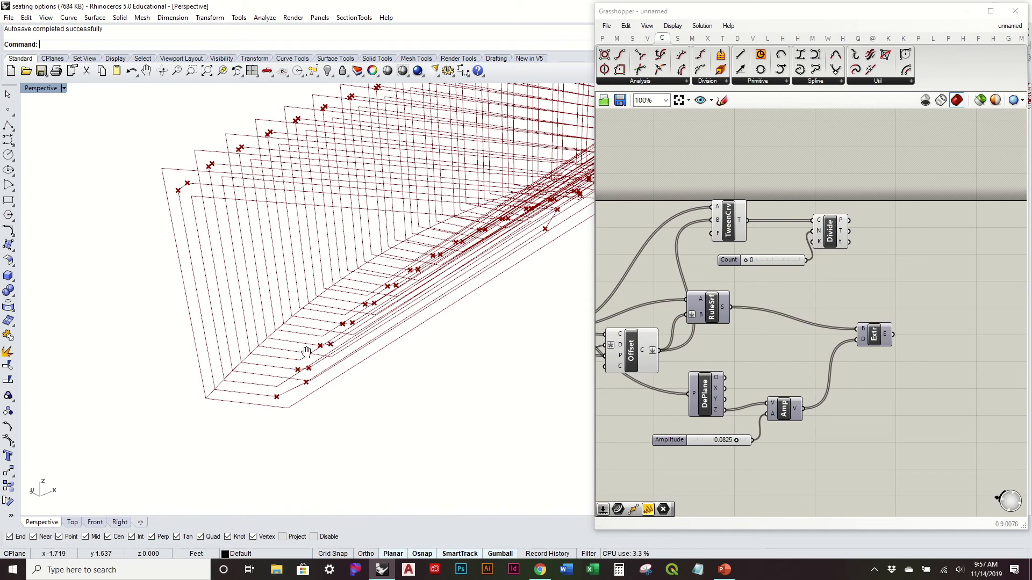
pyautogui.keyDown('shift'); pyautogui.moveTo(307, 353); pyautogui.dragTo(269, 379, button='right'); pyautogui.keyUp('shift')
pyautogui.scroll(4, 191, 419)
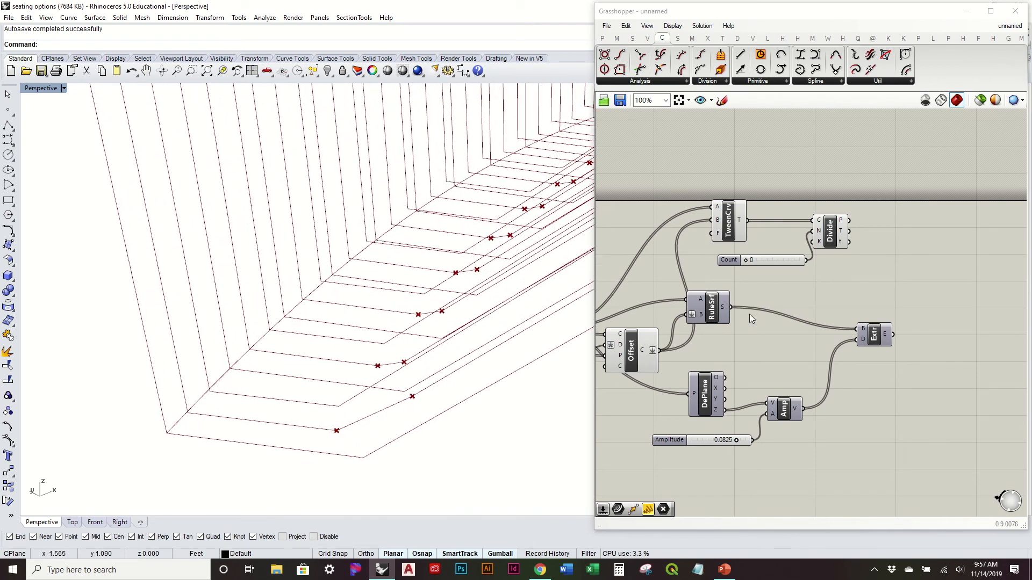
# Move the Divide Curve component above Extrude and bring Tween Curve closer to it, checking the tween Factor input
pyautogui.moveTo(833, 228); pyautogui.dragTo(876, 224)
pyautogui.click(875, 259)
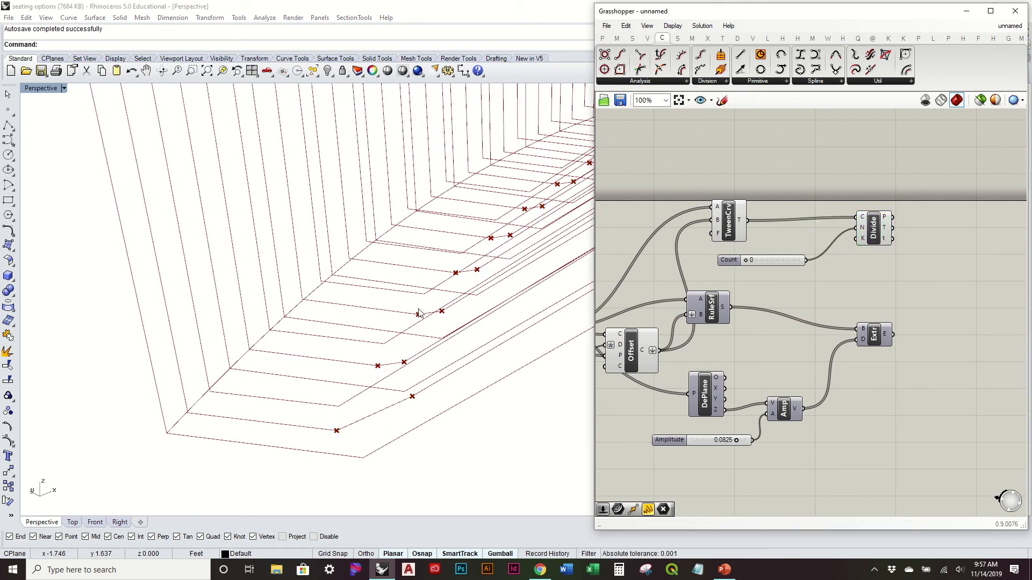
pyautogui.scroll(-4, 418, 309)
pyautogui.keyDown('shift'); pyautogui.moveTo(418, 309); pyautogui.dragTo(346, 364, button='right'); pyautogui.keyUp('shift')
pyautogui.scroll(-5, 347, 364)
pyautogui.keyDown('shift'); pyautogui.moveTo(430, 253); pyautogui.dragTo(281, 326, button='right'); pyautogui.keyUp('shift')
pyautogui.keyDown('shift'); pyautogui.moveTo(348, 288); pyautogui.dragTo(323, 289, button='right'); pyautogui.keyUp('shift')
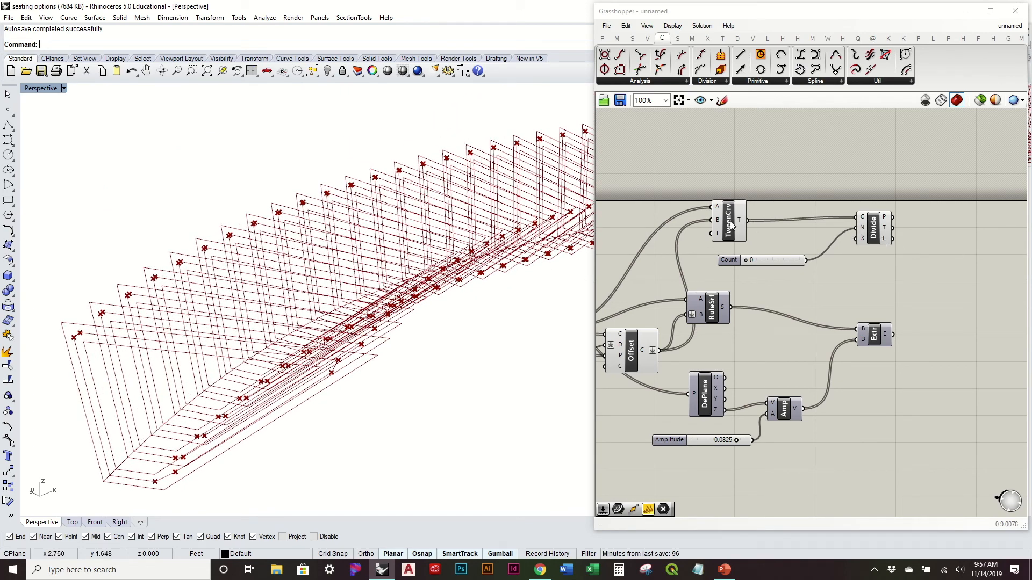
pyautogui.moveTo(720, 225); pyautogui.dragTo(786, 226)
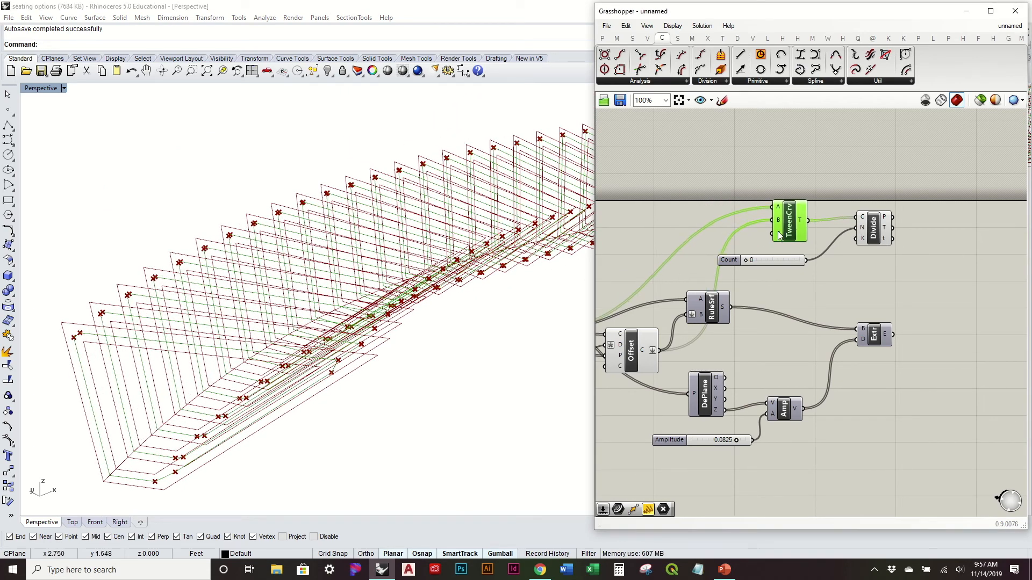
pyautogui.moveTo(779, 236)
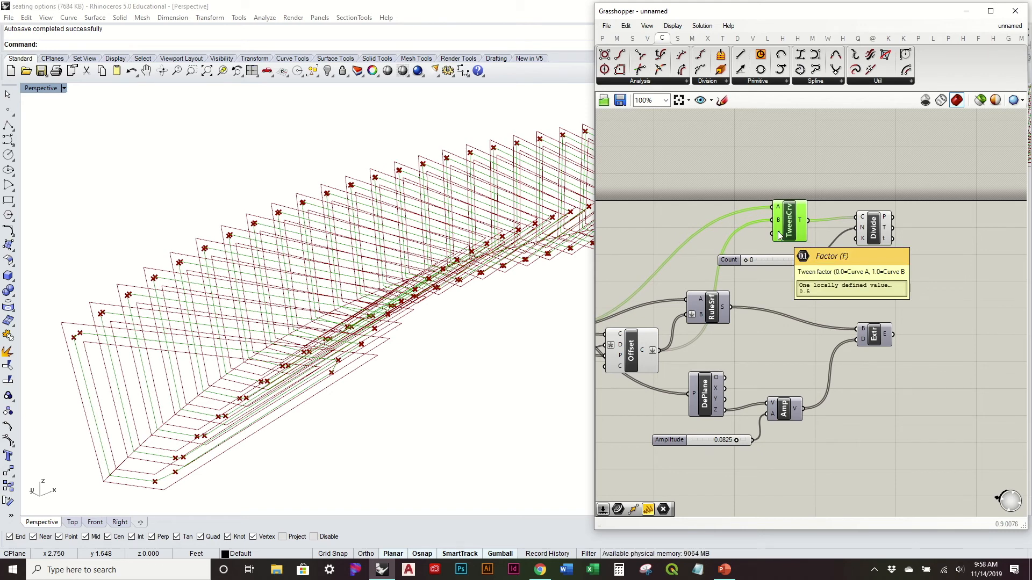
# Nudge the Divide Curve component away from Tween Curve and move the Count slider closer beneath the two components
pyautogui.click(894, 279)
pyautogui.moveTo(894, 280); pyautogui.dragTo(806, 298, button='right')
pyautogui.moveTo(791, 259); pyautogui.dragTo(799, 260)
pyautogui.moveTo(699, 281); pyautogui.dragTo(733, 271)
pyautogui.moveTo(374, 288); pyautogui.dragTo(513, 266, button='right')
pyautogui.moveTo(859, 234); pyautogui.dragTo(773, 316, button='right')
pyautogui.click(651, 312)
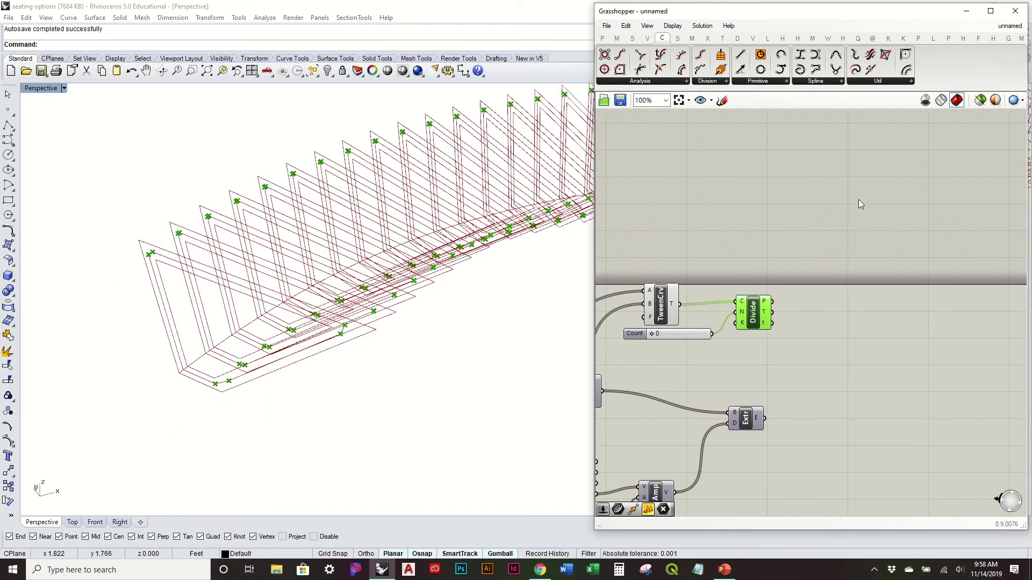
# Add a Flip Matrix component beside Divide Curve and feed Divide Curve's points output into it
pyautogui.click(632, 38)
pyautogui.click(839, 83)
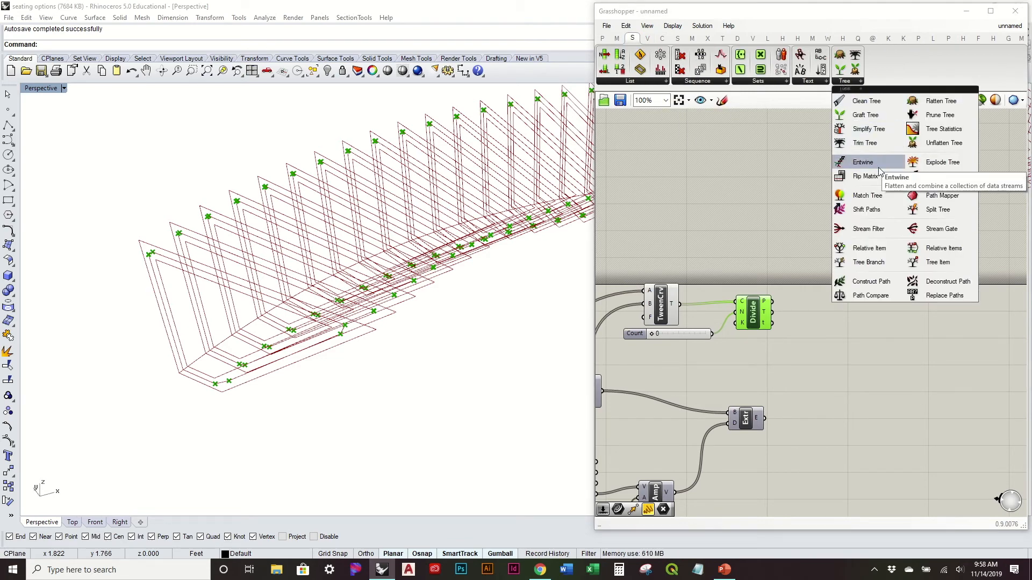
pyautogui.moveTo(866, 172); pyautogui.dragTo(857, 314)
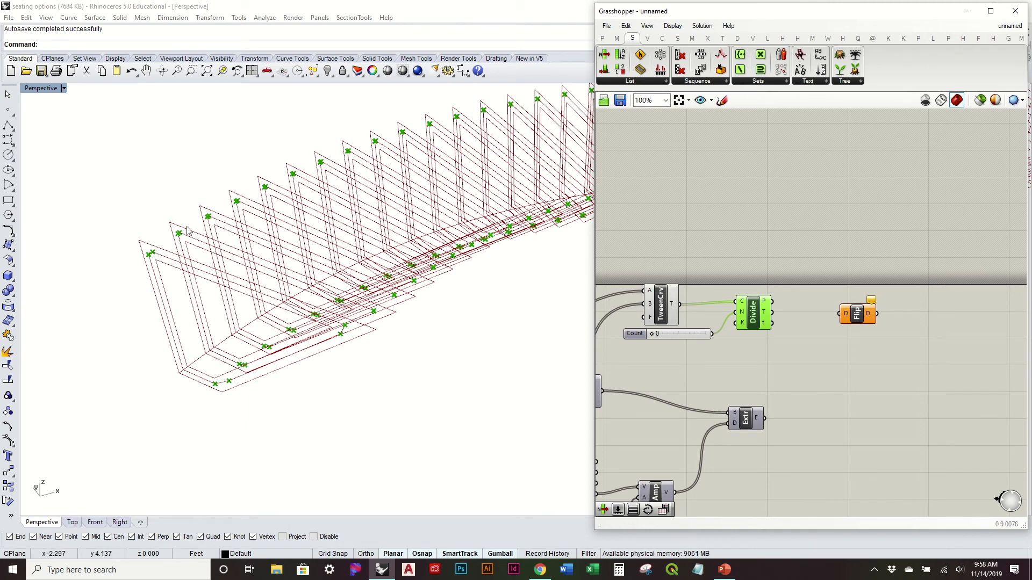
pyautogui.scroll(3, 863, 337)
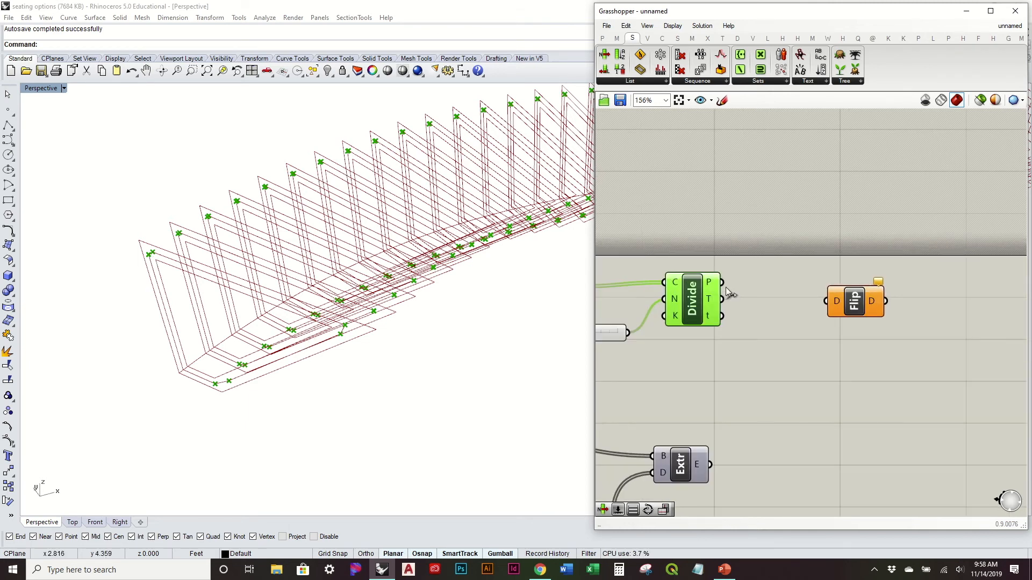
pyautogui.moveTo(720, 282); pyautogui.dragTo(791, 295)
# Add an Interpolate curve component and connect the flipped points to its vertices input, with Flip Matrix placed close to Divide Curve
pyautogui.click(661, 40)
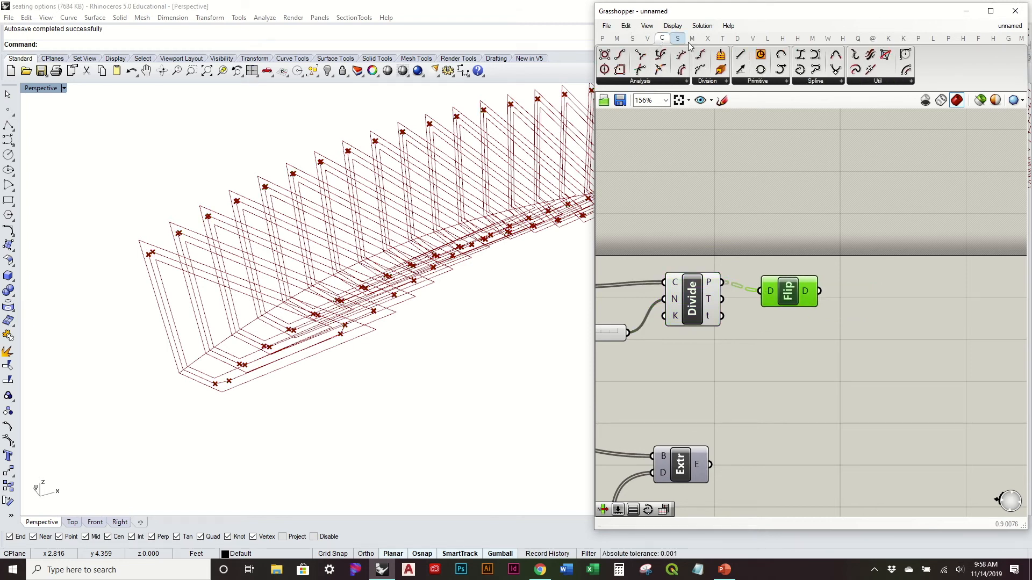
pyautogui.moveTo(800, 70); pyautogui.dragTo(827, 283)
pyautogui.scroll(-7, 340, 264)
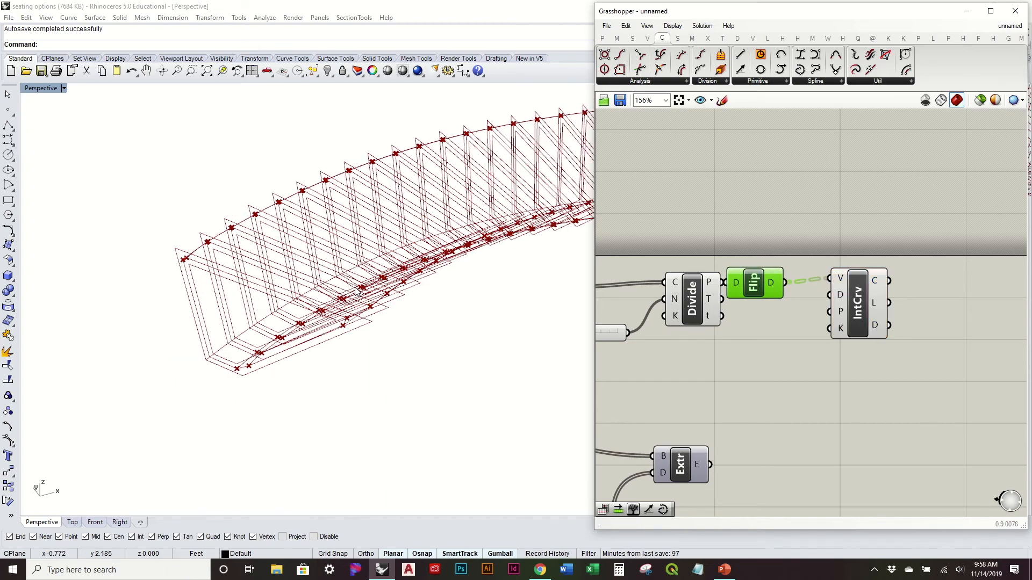
pyautogui.moveTo(338, 253); pyautogui.dragTo(579, 314, button='right')
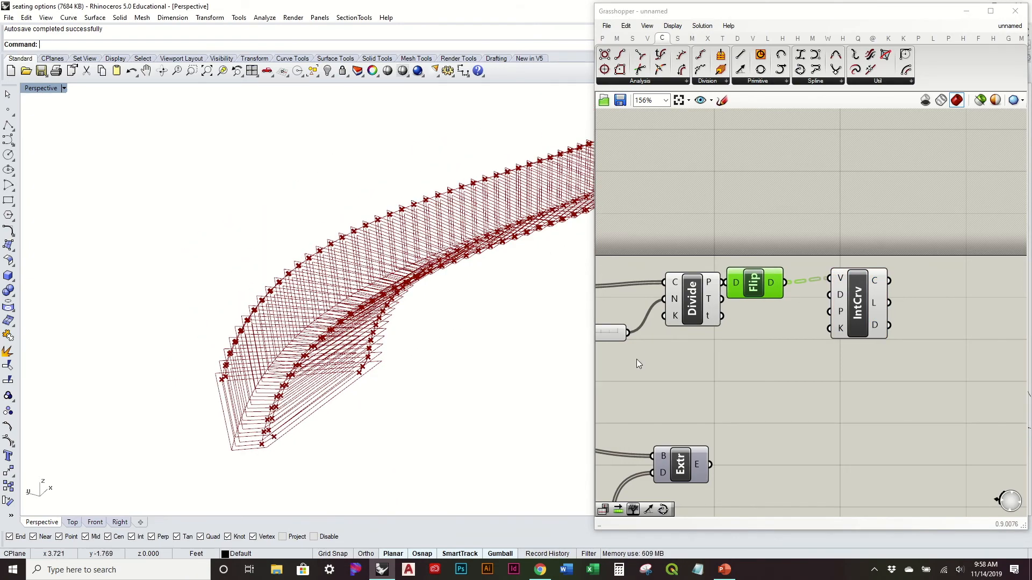
# Turn off the preview of the Tween Curve, Divide Curve and Flip Matrix components
pyautogui.scroll(-3, 749, 355)
pyautogui.moveTo(750, 356); pyautogui.dragTo(612, 244)
pyautogui.middleClick(652, 242)
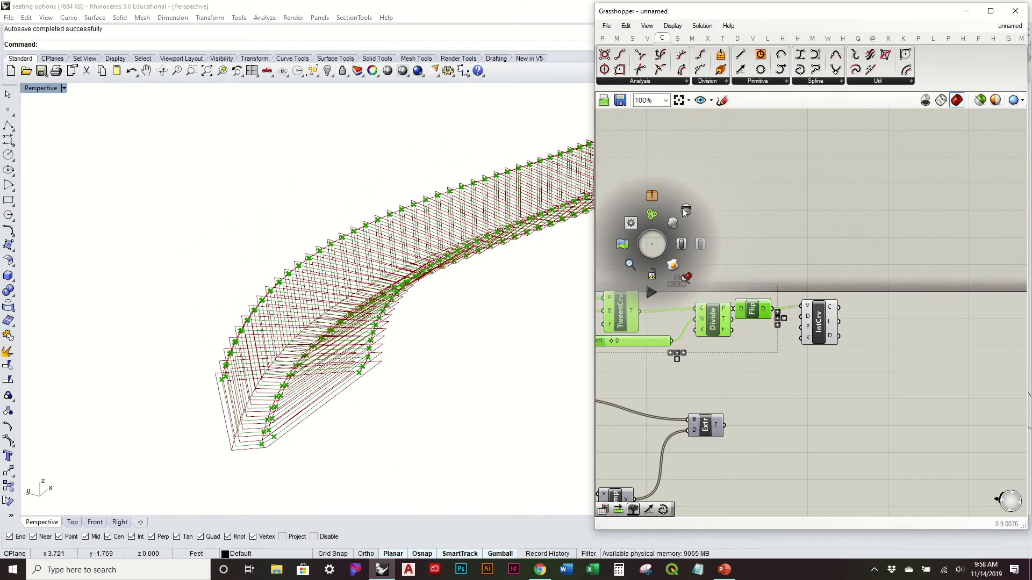
pyautogui.click(687, 210)
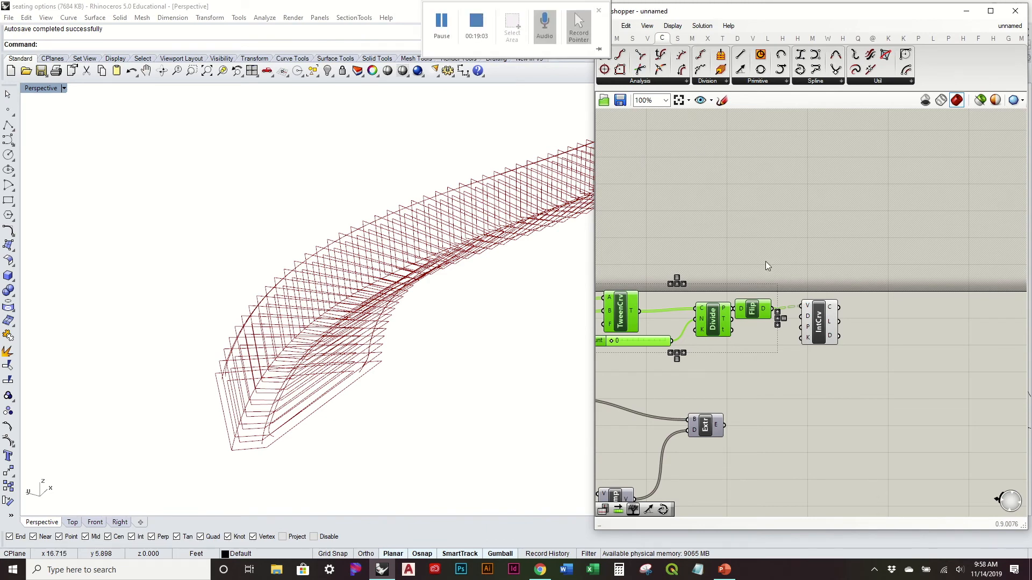
pyautogui.moveTo(424, 308); pyautogui.dragTo(504, 300, button='right')
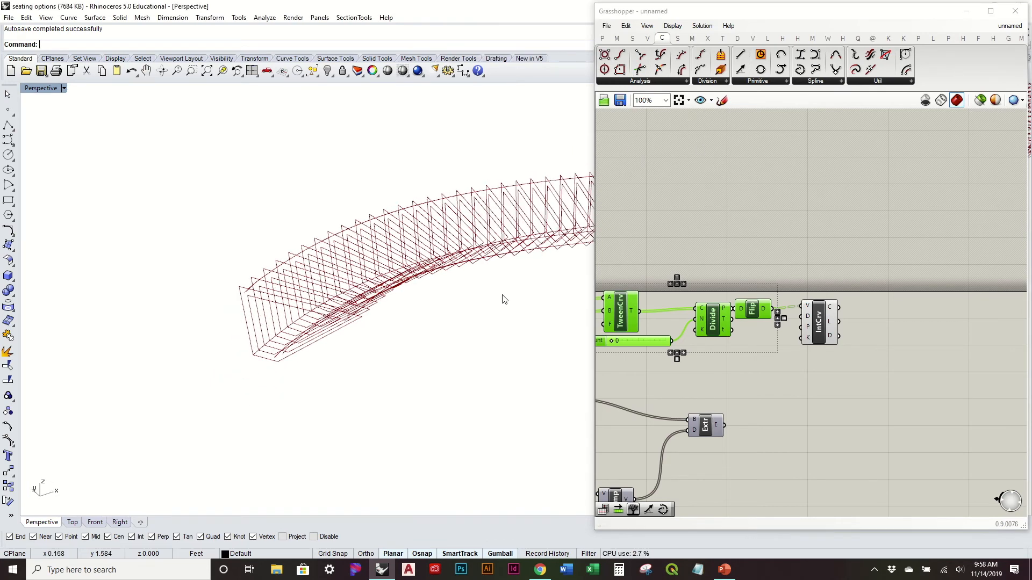
# Add a Pipe component, flatten the Interpolate curve output and connect it to the Pipe's curve input
pyautogui.click(679, 38)
pyautogui.moveTo(748, 59); pyautogui.dragTo(925, 339)
pyautogui.scroll(3, 891, 344)
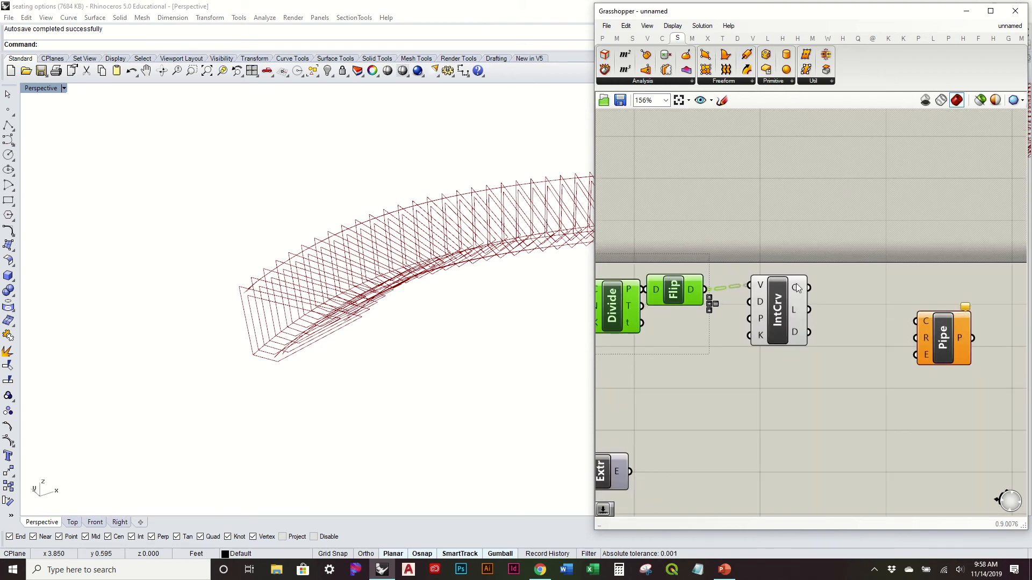
pyautogui.rightClick(798, 288)
pyautogui.click(827, 269)
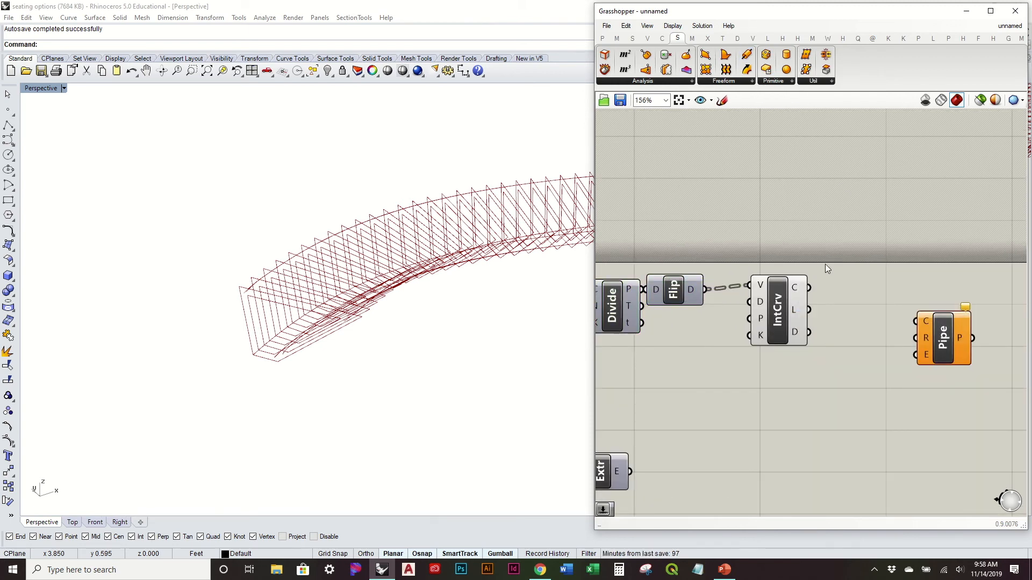
pyautogui.rightClick(798, 288)
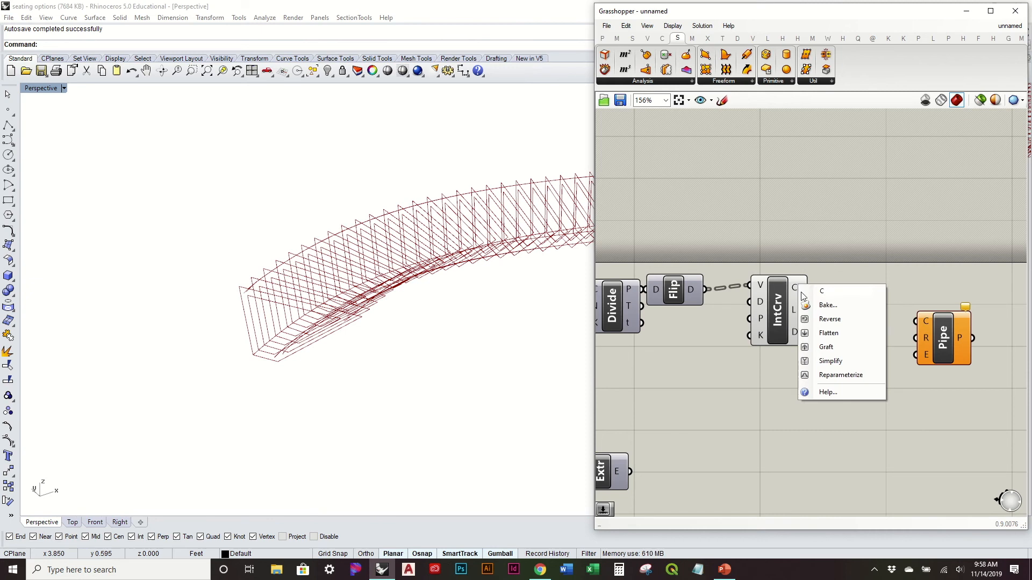
pyautogui.click(828, 347)
pyautogui.moveTo(823, 288); pyautogui.dragTo(947, 330)
# Add a number slider set to 0.0825, connect it to the Pipe's radius input and inspect the pipes
pyautogui.click(902, 380)
pyautogui.doubleClick(879, 388)
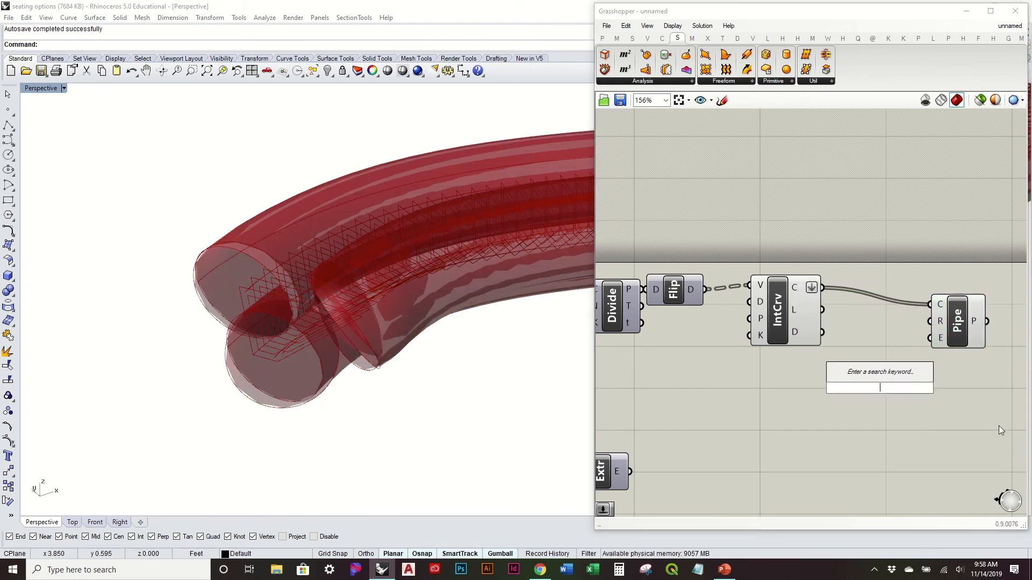
pyautogui.write('.0825')
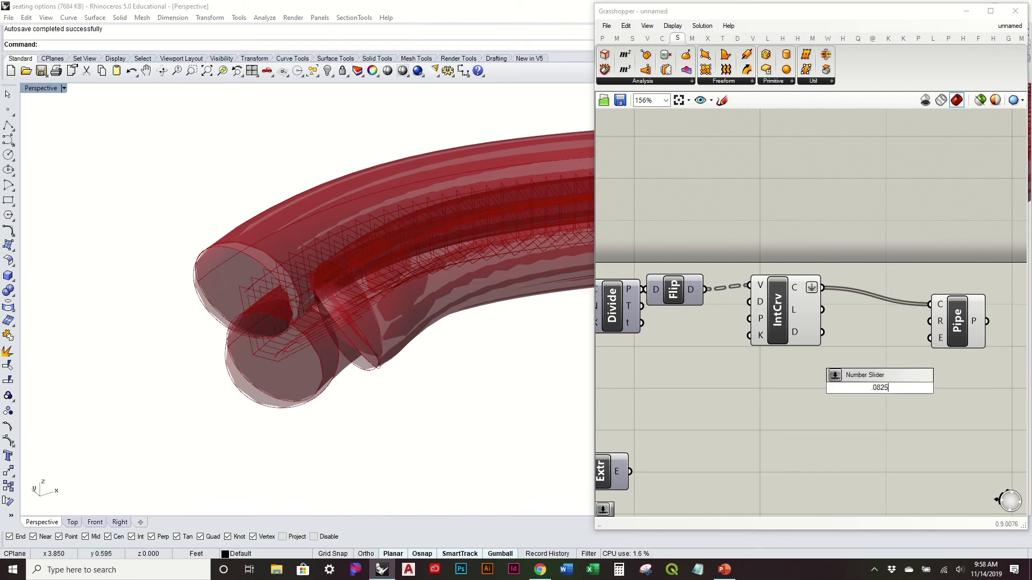
pyautogui.press('Return')
pyautogui.moveTo(880, 386); pyautogui.dragTo(799, 382)
pyautogui.moveTo(867, 384); pyautogui.dragTo(931, 321)
pyautogui.moveTo(276, 299); pyautogui.dragTo(317, 329, button='right')
pyautogui.scroll(6, 164, 394)
pyautogui.moveTo(230, 371); pyautogui.dragTo(187, 387, button='right')
# Set the Distance slider feeding the Offset component to 0.27 and check the pipe positions along the ribs
pyautogui.scroll(-3, 817, 370)
pyautogui.moveTo(734, 367); pyautogui.dragTo(929, 314, button='right')
pyautogui.scroll(1, 748, 419)
pyautogui.moveTo(747, 419); pyautogui.dragTo(827, 371, button='right')
pyautogui.scroll(3, 691, 340)
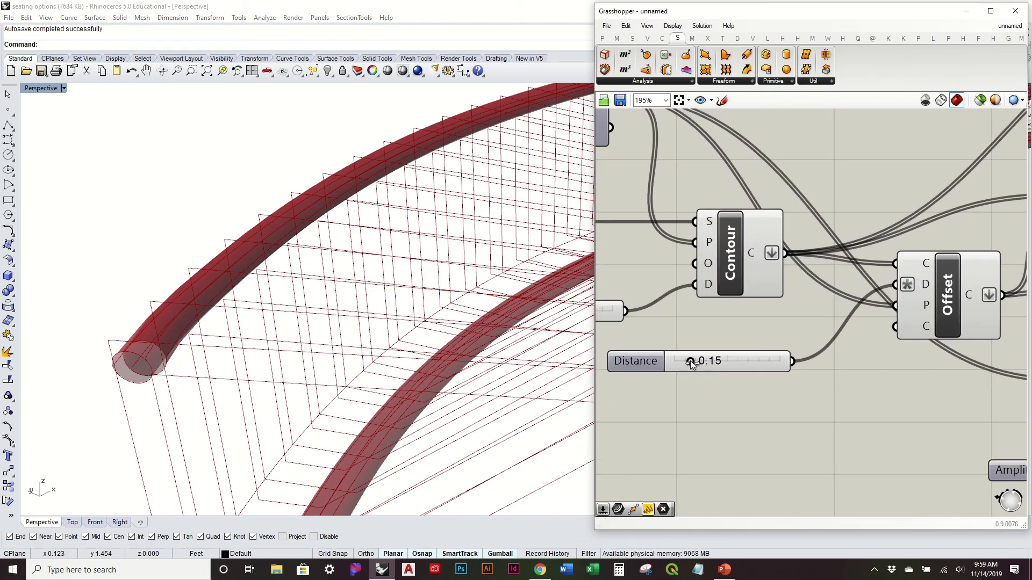
pyautogui.moveTo(696, 364); pyautogui.dragTo(702, 361)
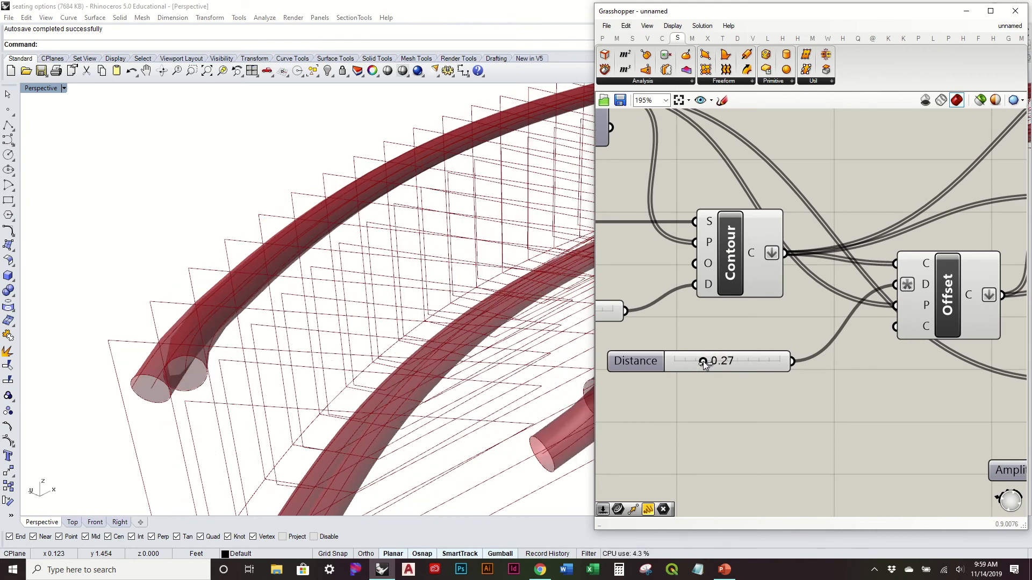
pyautogui.scroll(-2, 403, 311)
pyautogui.moveTo(403, 311); pyautogui.dragTo(405, 342, button='right')
pyautogui.scroll(-5, 406, 341)
pyautogui.moveTo(468, 380); pyautogui.dragTo(591, 347, button='right')
pyautogui.scroll(-5, 909, 315)
pyautogui.scroll(-3, 855, 342)
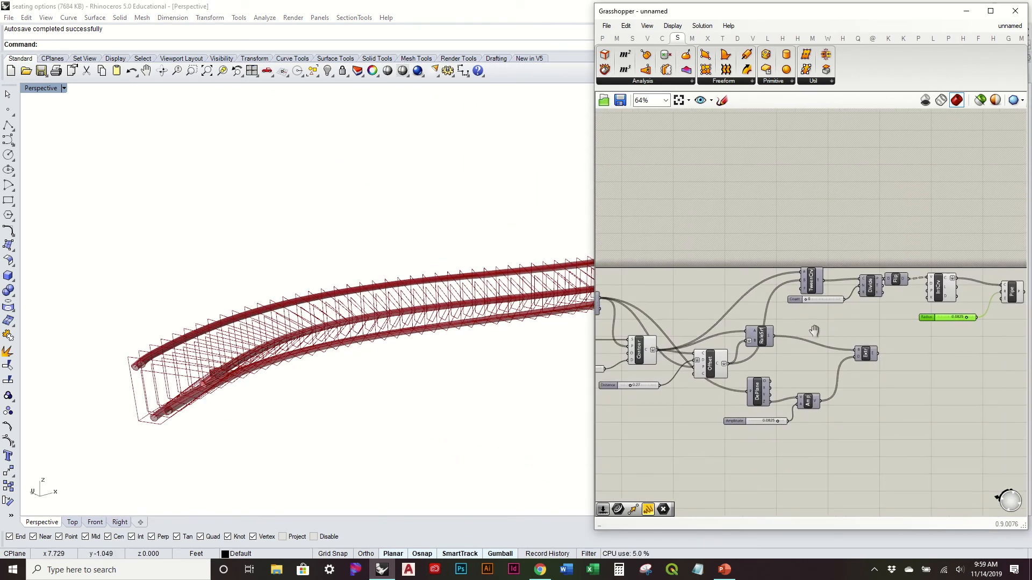
# Turn off the preview of the Interpolate curve component feeding the Pipe
pyautogui.moveTo(323, 377); pyautogui.dragTo(258, 236, button='right')
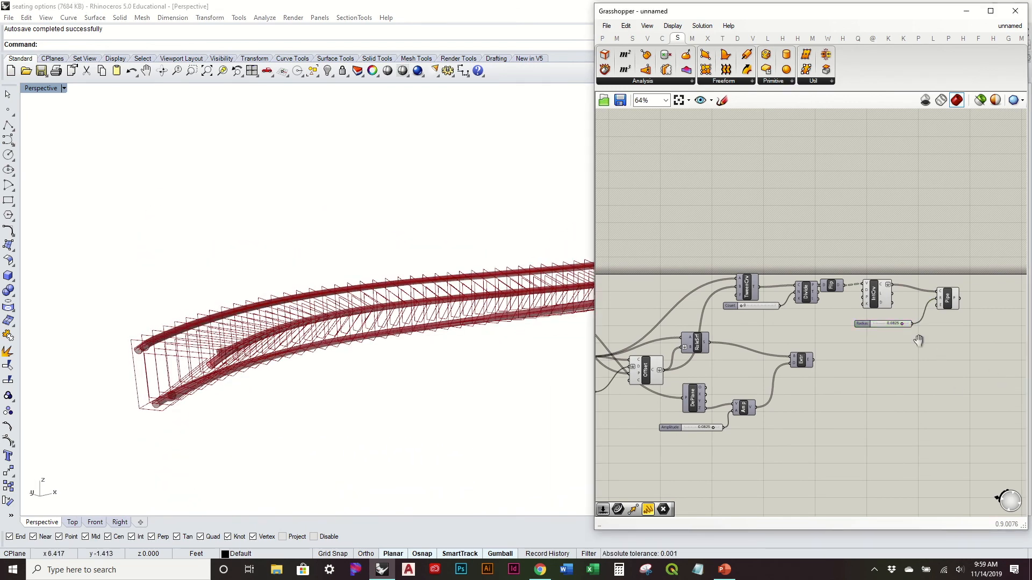
pyautogui.scroll(3, 892, 323)
pyautogui.moveTo(920, 304); pyautogui.dragTo(681, 224)
pyautogui.middleClick(682, 224)
pyautogui.click(660, 202)
pyautogui.click(750, 365)
# Turn on the Extrude component's preview and move the component beneath Pipe
pyautogui.moveTo(750, 364); pyautogui.dragTo(812, 323, button='right')
pyautogui.moveTo(809, 336); pyautogui.dragTo(894, 371)
pyautogui.rightClick(895, 371)
pyautogui.click(918, 392)
pyautogui.click(831, 416)
pyautogui.moveTo(286, 279); pyautogui.dragTo(256, 384, button='right')
pyautogui.moveTo(984, 327); pyautogui.dragTo(801, 344, button='right')
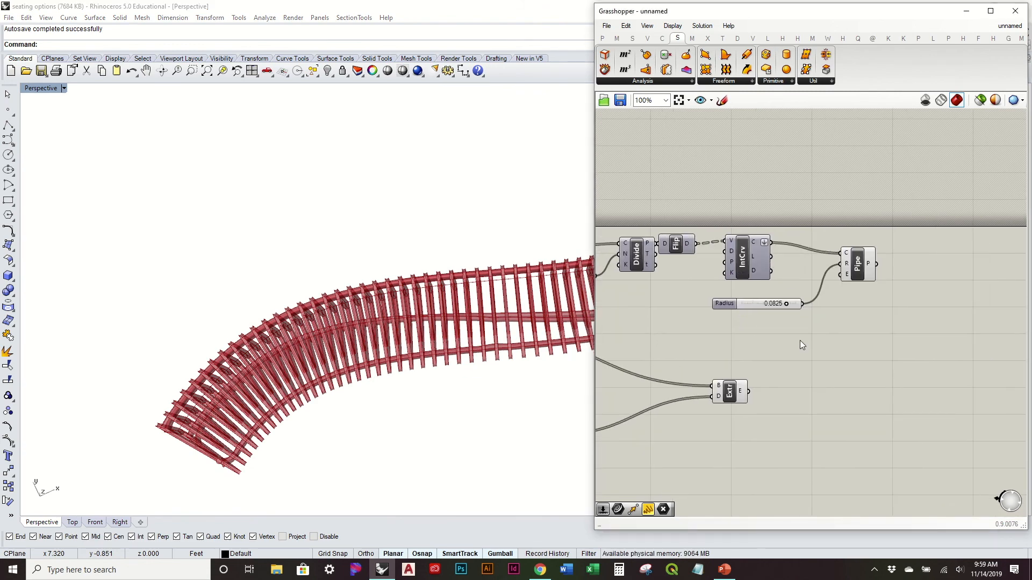
pyautogui.moveTo(734, 403)
pyautogui.mouseDown()
pyautogui.moveTo(878, 403)
pyautogui.moveTo(907, 387)
pyautogui.mouseUp()
pyautogui.click(912, 436)
pyautogui.moveTo(388, 369); pyautogui.dragTo(388, 370, button='right')
# Raise the Amplitude slider that controls the rib extrusion thickness to 0.1000
pyautogui.moveTo(634, 344); pyautogui.dragTo(788, 325, button='right')
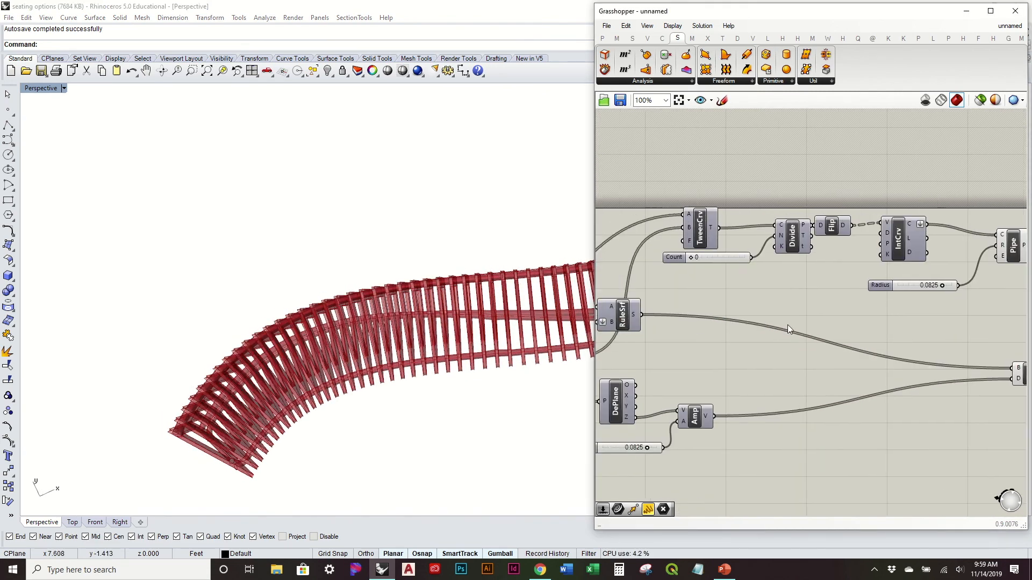
pyautogui.scroll(1, 748, 334)
pyautogui.moveTo(723, 344); pyautogui.dragTo(865, 300, button='right')
pyautogui.scroll(1, 735, 371)
pyautogui.moveTo(745, 369); pyautogui.dragTo(793, 334, button='right')
pyautogui.scroll(-2, 898, 353)
pyautogui.scroll(2, 924, 388)
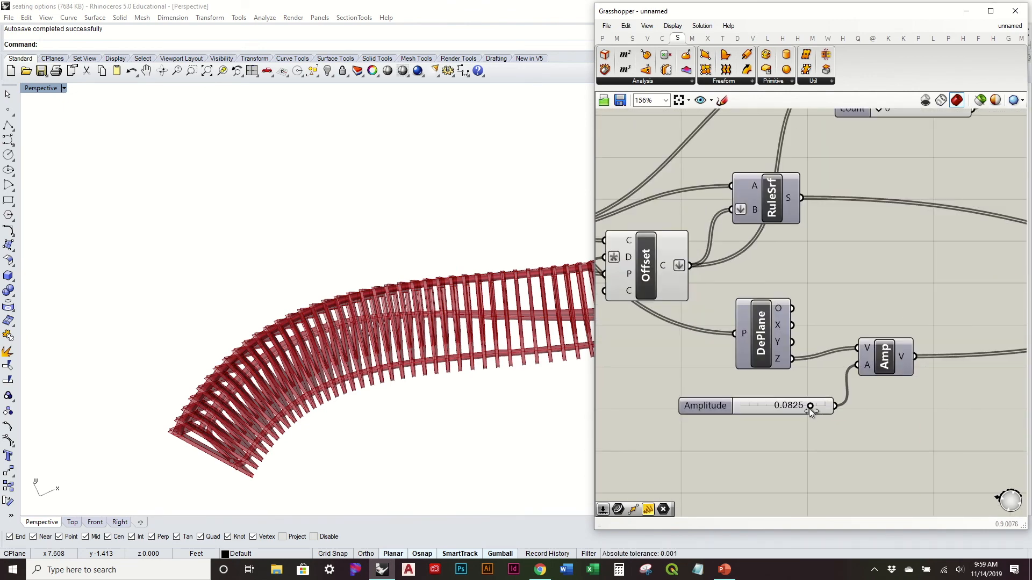
pyautogui.moveTo(808, 408); pyautogui.dragTo(830, 407)
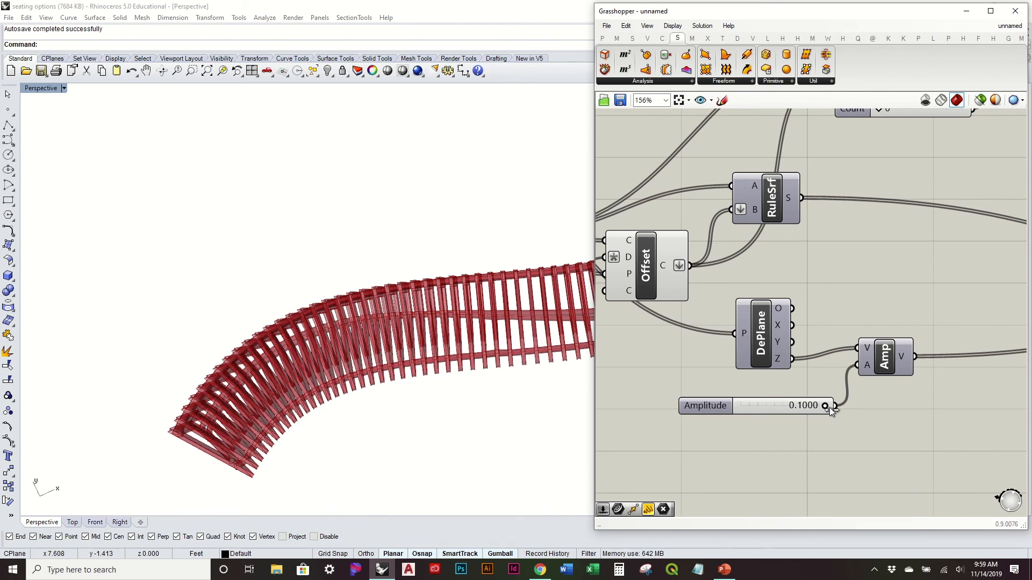
# Add a number slider set to 0.25 and connect it to the Amplitude component's A input in place of the existing slider
pyautogui.doubleClick(778, 443)
pyautogui.write('0.25')
pyautogui.press('Return')
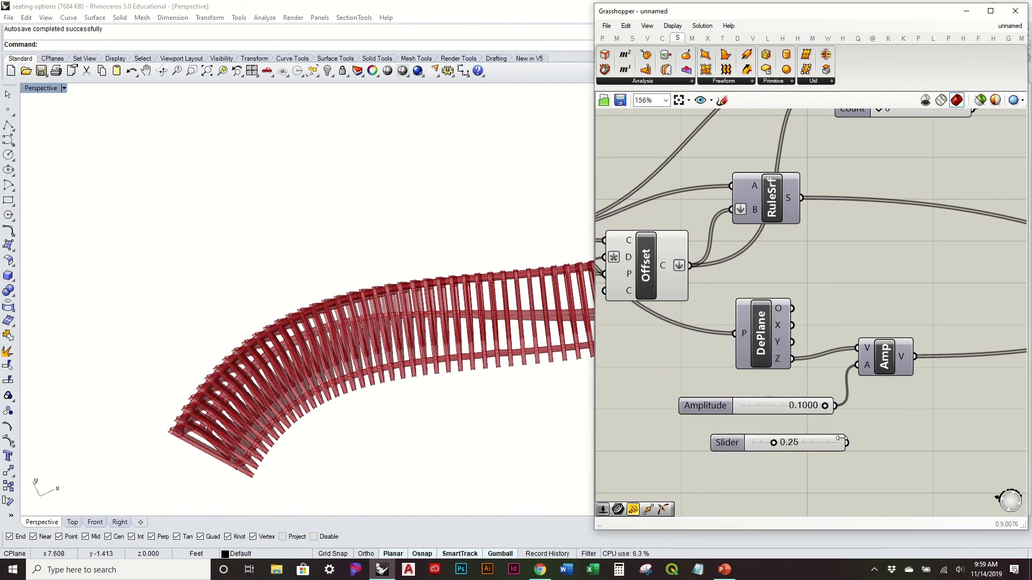
pyautogui.moveTo(867, 395); pyautogui.dragTo(859, 365)
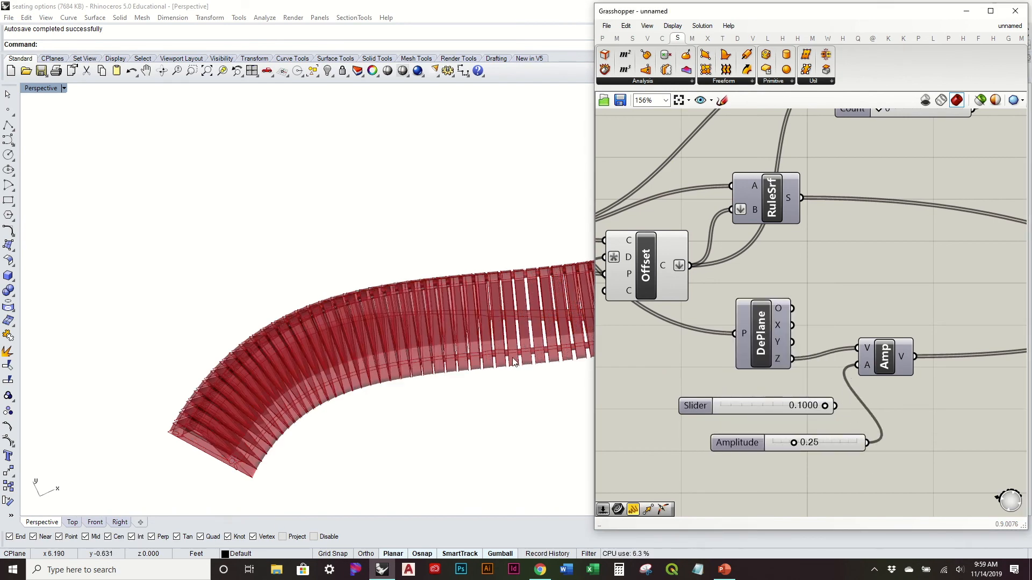
pyautogui.moveTo(495, 376); pyautogui.dragTo(505, 338, button='right')
pyautogui.scroll(2, 818, 430)
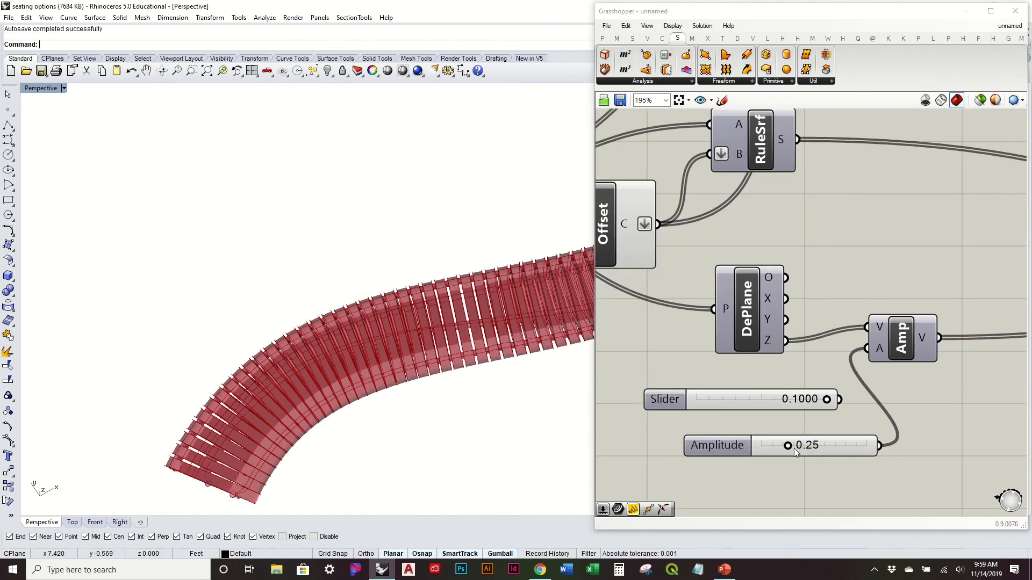
# Reduce the rib thickness on the connected Amplitude slider to 0.15 and delete the disconnected slider
pyautogui.moveTo(787, 446); pyautogui.dragTo(784, 451)
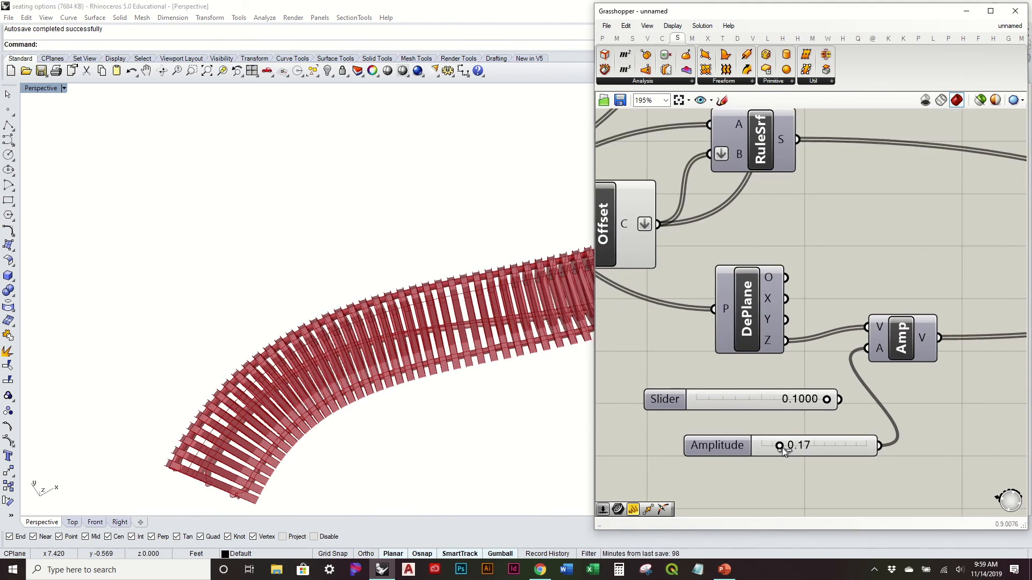
pyautogui.moveTo(511, 389); pyautogui.dragTo(522, 224, button='right')
pyautogui.scroll(8, 423, 348)
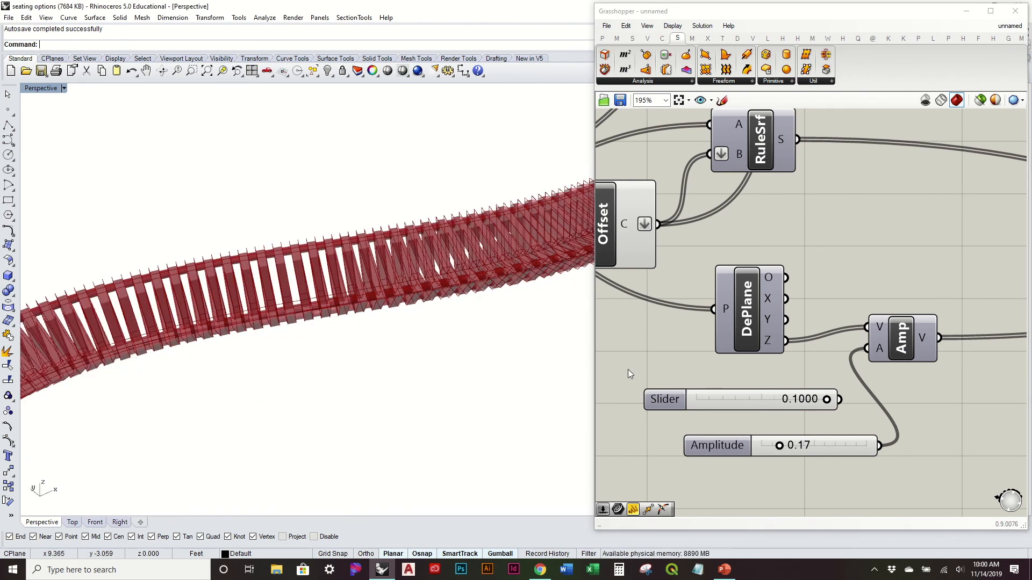
pyautogui.moveTo(783, 449); pyautogui.dragTo(781, 447)
pyautogui.click(754, 391)
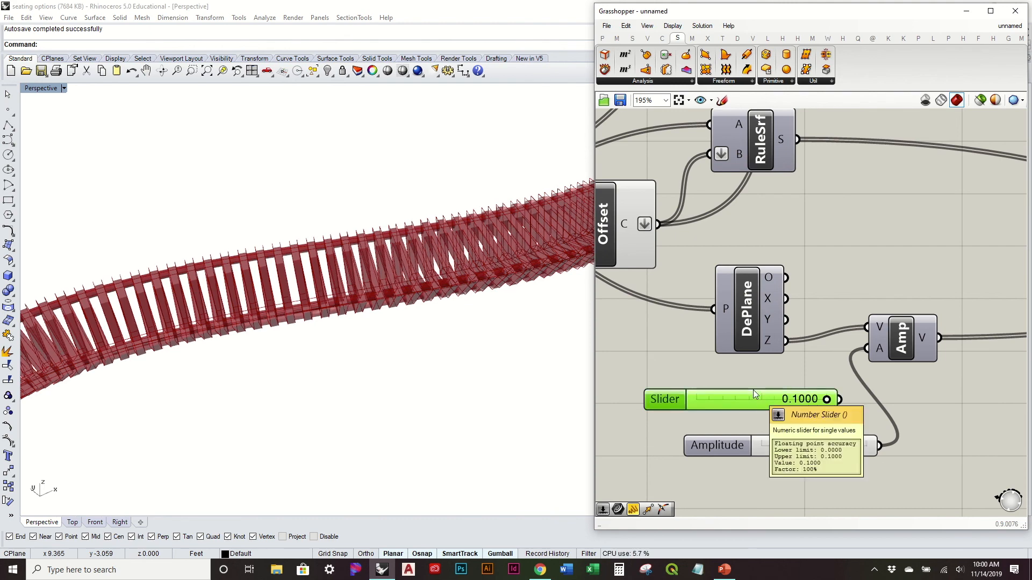
pyautogui.press('Delete')
# Select the Pipe and Extrude components together and bake their geometry into the Rhino model
pyautogui.moveTo(344, 301); pyautogui.dragTo(409, 317, button='right')
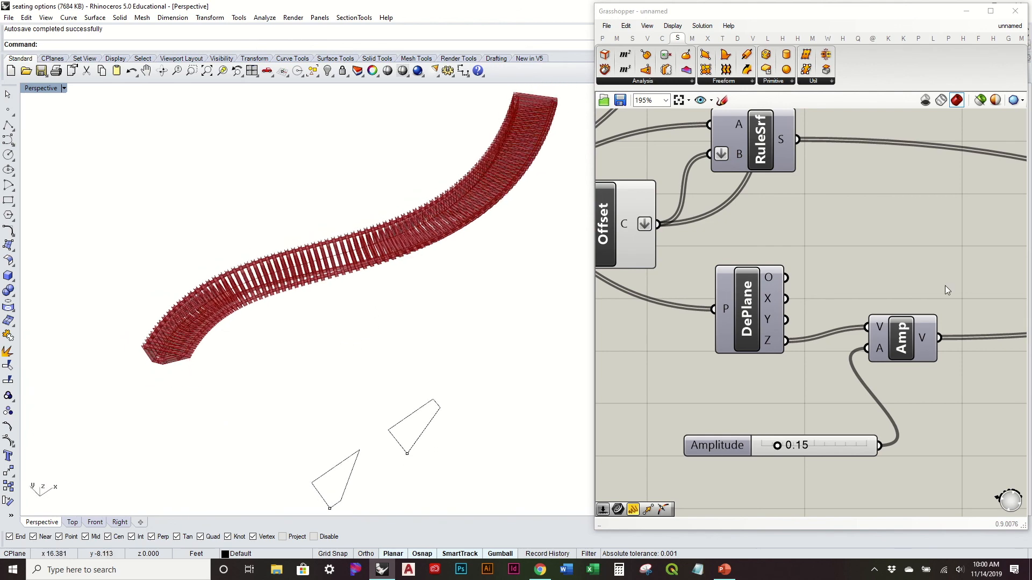
pyautogui.scroll(-4, 753, 333)
pyautogui.moveTo(397, 188)
pyautogui.mouseDown(button='right')
pyautogui.moveTo(383, 223)
pyautogui.moveTo(400, 180)
pyautogui.mouseUp(button='right')
pyautogui.moveTo(918, 277); pyautogui.dragTo(704, 330, button='right')
pyautogui.moveTo(1000, 446); pyautogui.dragTo(902, 215)
pyautogui.middleClick(903, 217)
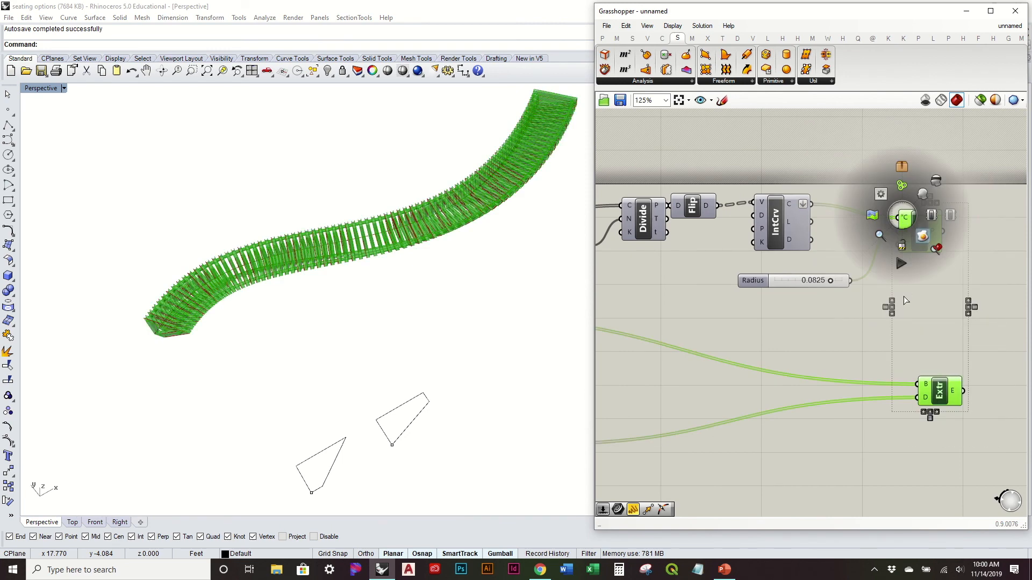
pyautogui.moveTo(979, 437); pyautogui.dragTo(912, 186)
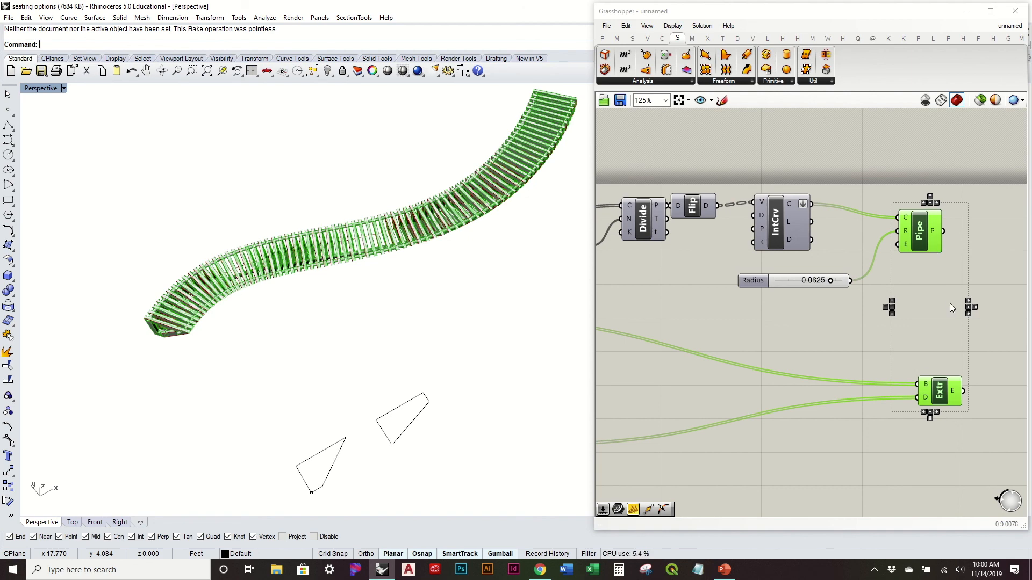
# Turn off the preview of the Pipe and Extrude components
pyautogui.moveTo(991, 409); pyautogui.dragTo(895, 190)
pyautogui.middleClick(895, 190)
pyautogui.click(929, 162)
pyautogui.click(881, 276)
# Turn off the preview of the Contour and Offset components so only the baked seating is displayed
pyautogui.moveTo(297, 218); pyautogui.dragTo(302, 165, button='right')
pyautogui.scroll(6, 210, 262)
pyautogui.scroll(-2, 844, 296)
pyautogui.moveTo(717, 319); pyautogui.dragTo(919, 280, button='right')
pyautogui.scroll(-1, 919, 279)
pyautogui.moveTo(764, 348); pyautogui.dragTo(683, 249)
pyautogui.middleClick(683, 249)
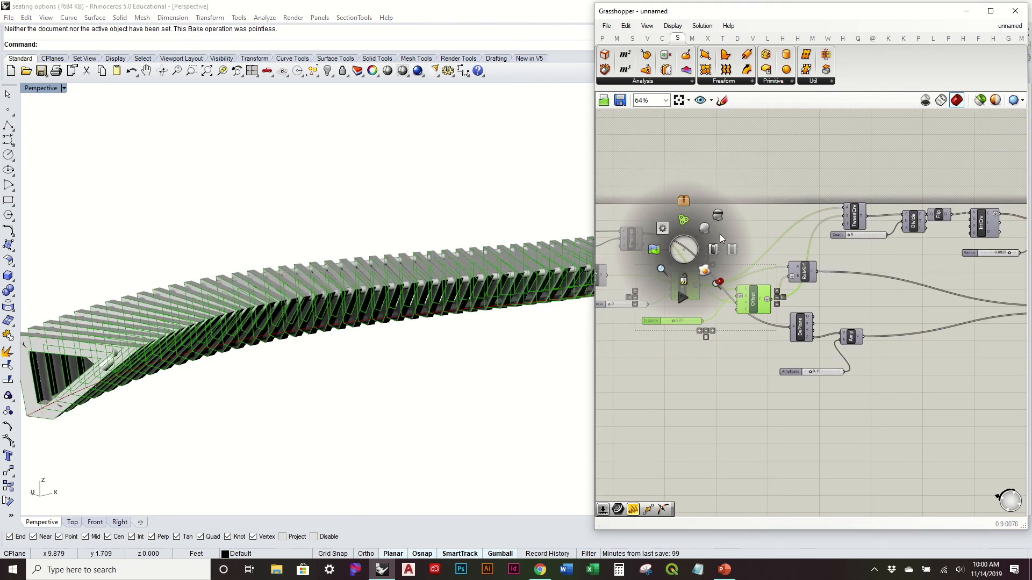
pyautogui.click(716, 221)
pyautogui.click(730, 275)
# Delete the leftover object at the near end of the baked seating
pyautogui.moveTo(115, 368); pyautogui.dragTo(110, 405, button='right')
pyautogui.click(112, 409)
pyautogui.press('Delete')
pyautogui.moveTo(245, 347); pyautogui.dragTo(81, 219, button='right')
# Set the Perspective viewport to Ghosted display and inspect the baked seating along its length
pyautogui.click(38, 89)
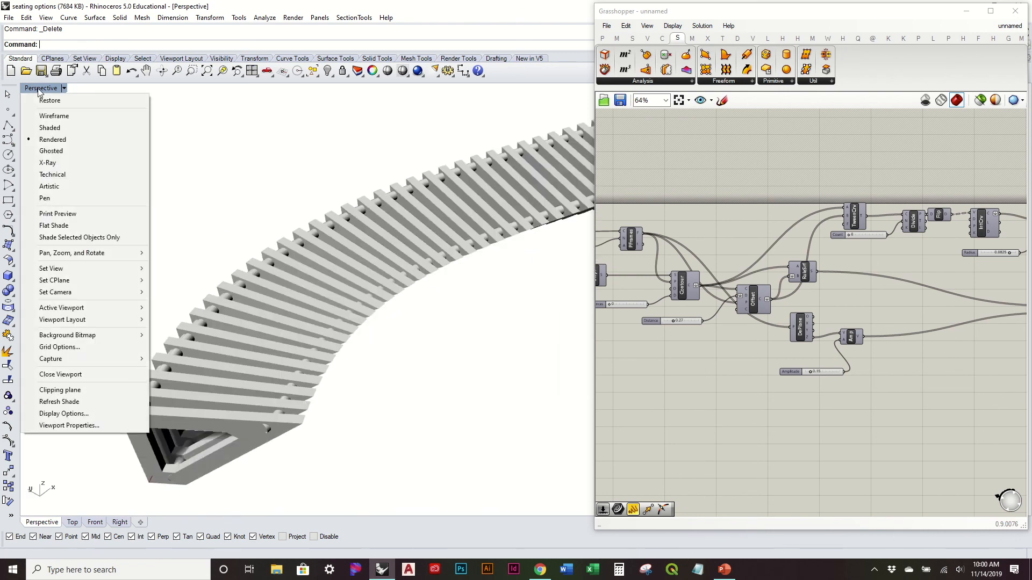
pyautogui.click(68, 150)
pyautogui.moveTo(330, 221); pyautogui.dragTo(575, 228, button='right')
pyautogui.scroll(-10, 467, 283)
pyautogui.scroll(8, 510, 240)
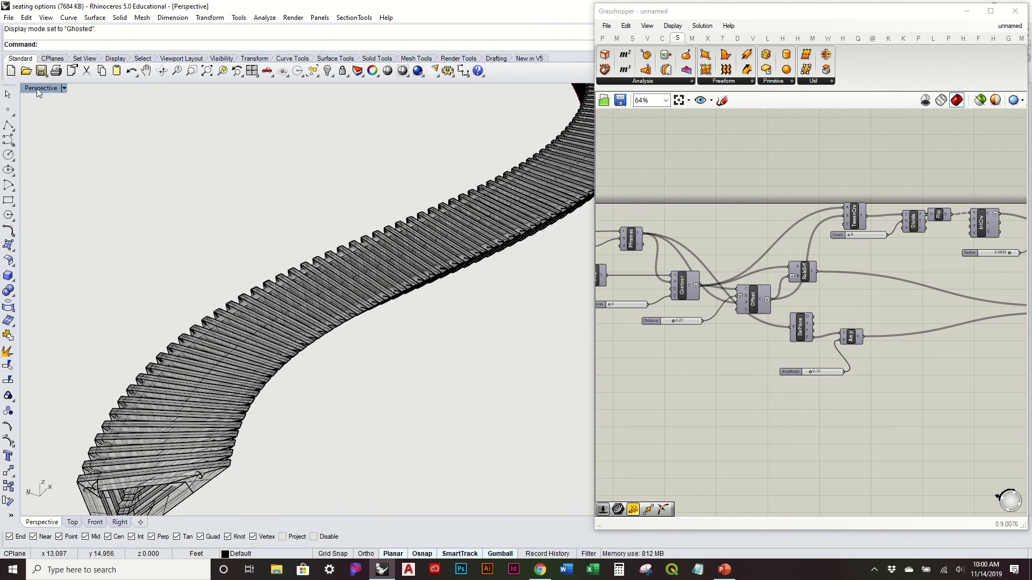
# Open the display mode choices for the Perspective viewport
pyautogui.click(36, 88)
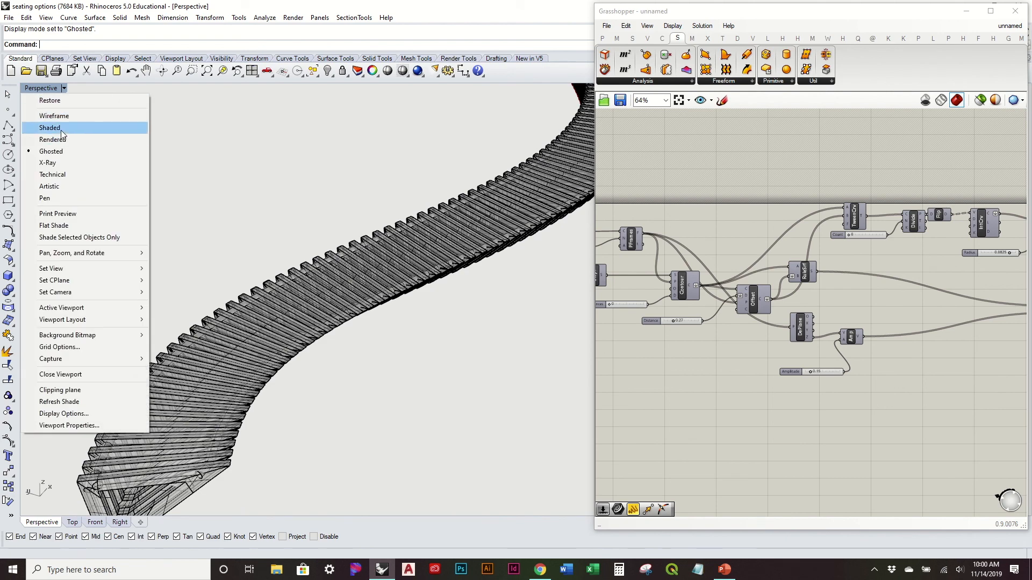